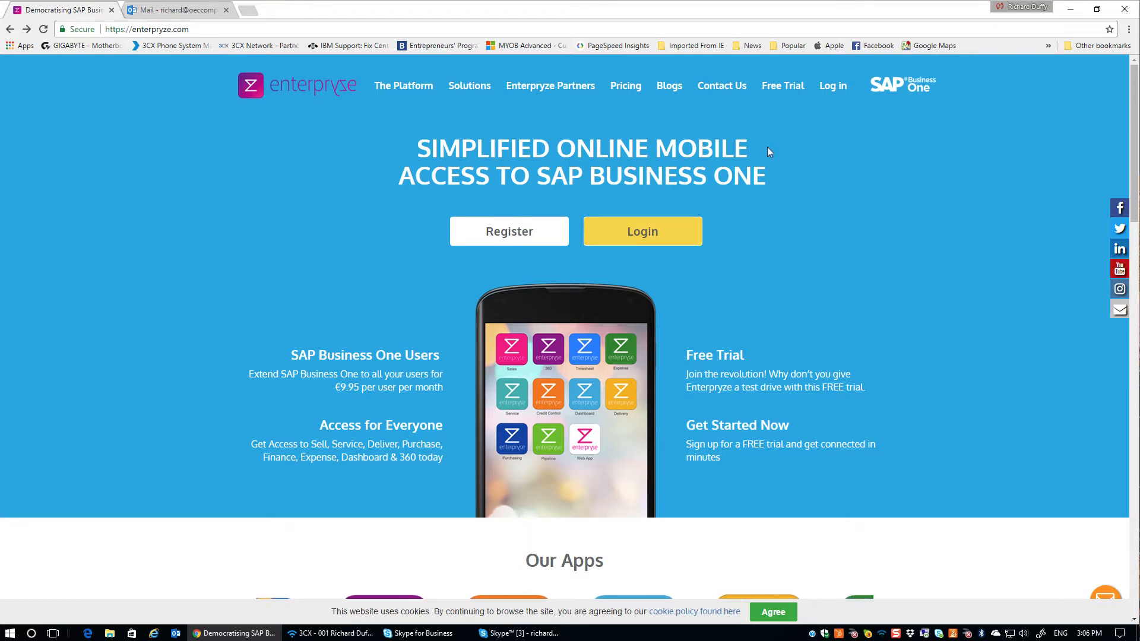
Go from enterpryze.com's Register link to the REGISTER NOW account registration form
left_click(539, 237)
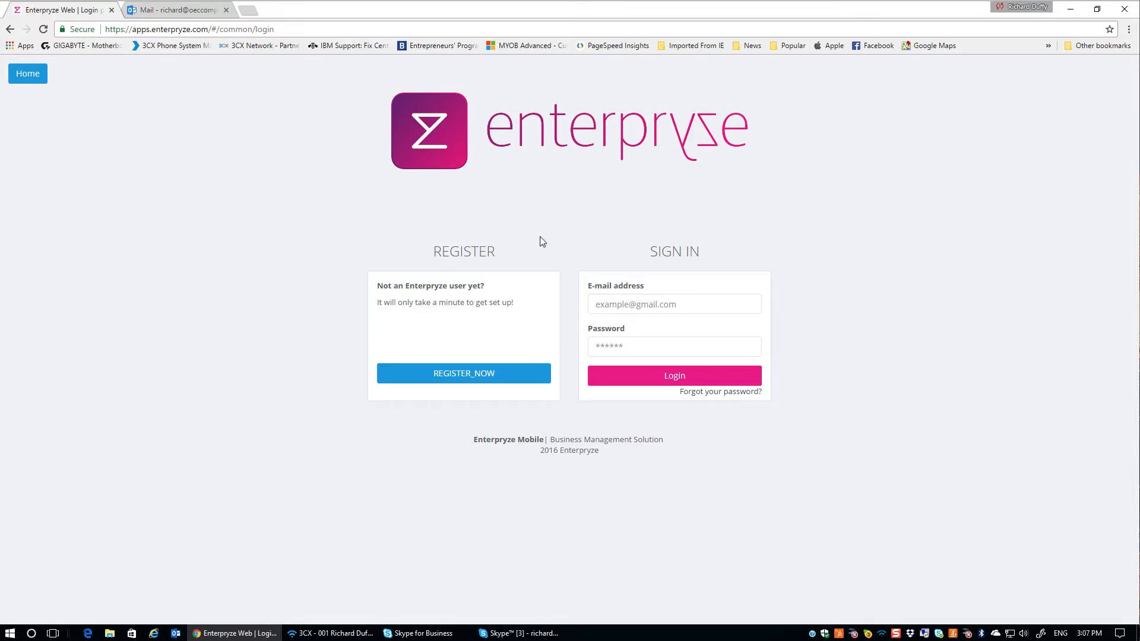
left_click(473, 375)
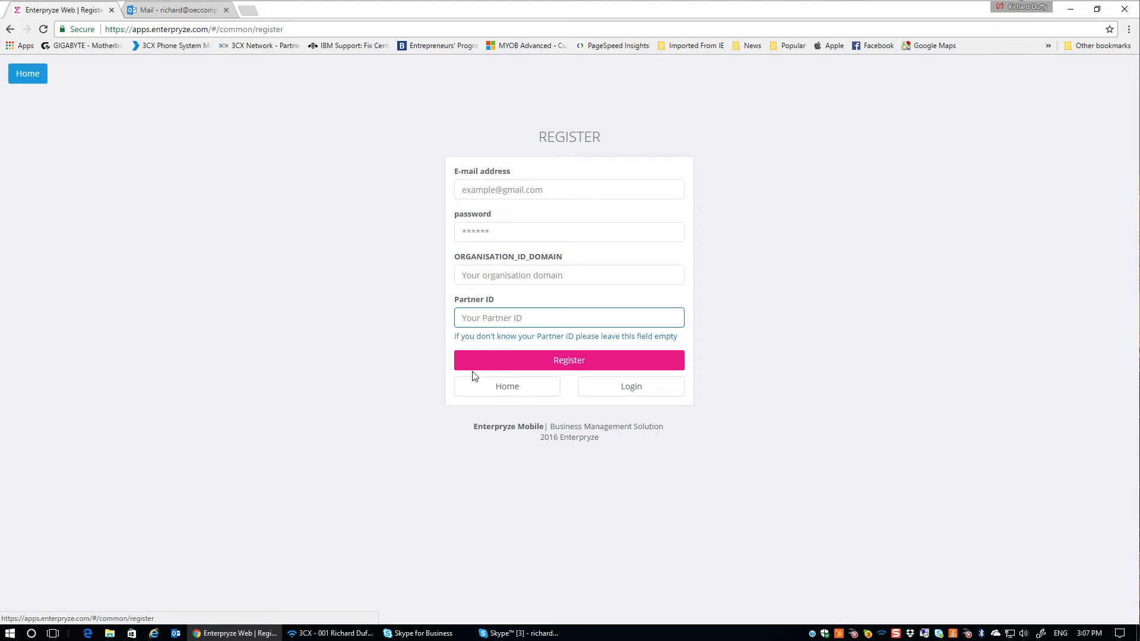
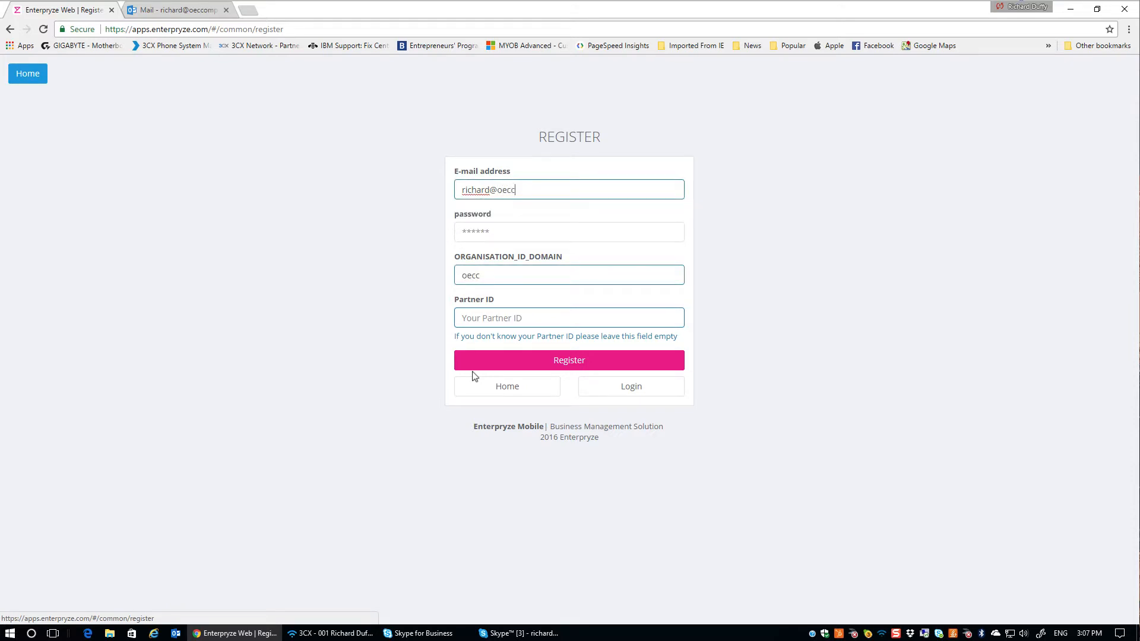
Register with the user's e-mail, a password and domain oeccomputer.com, then dismiss the confirmation
key("Tab")
type("******")
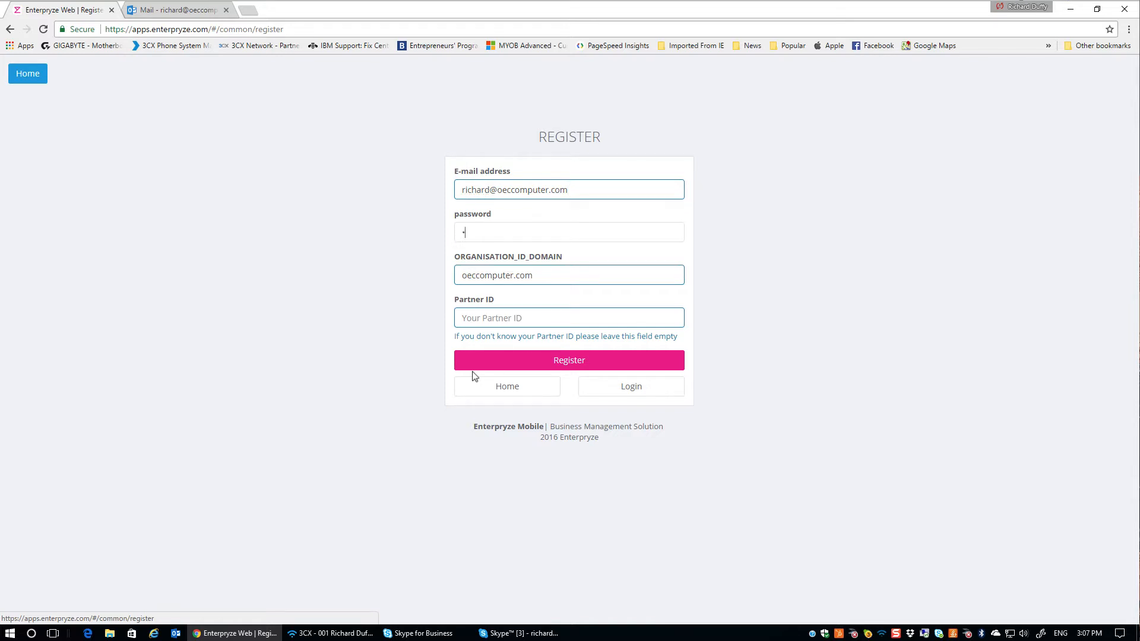
type("****")
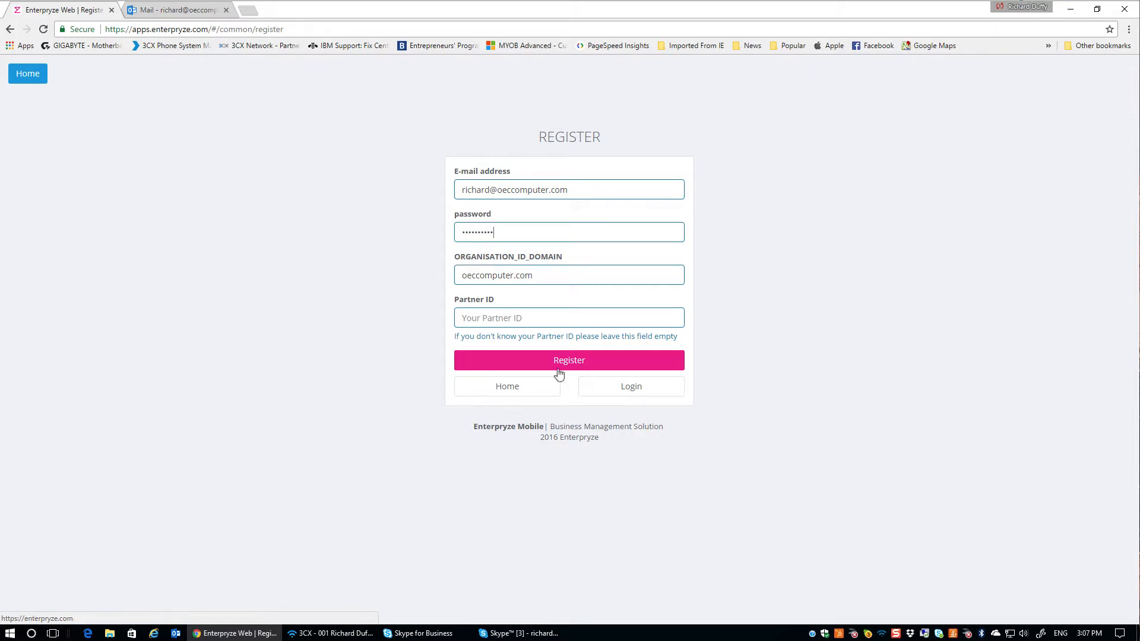
mouse_move(541, 279)
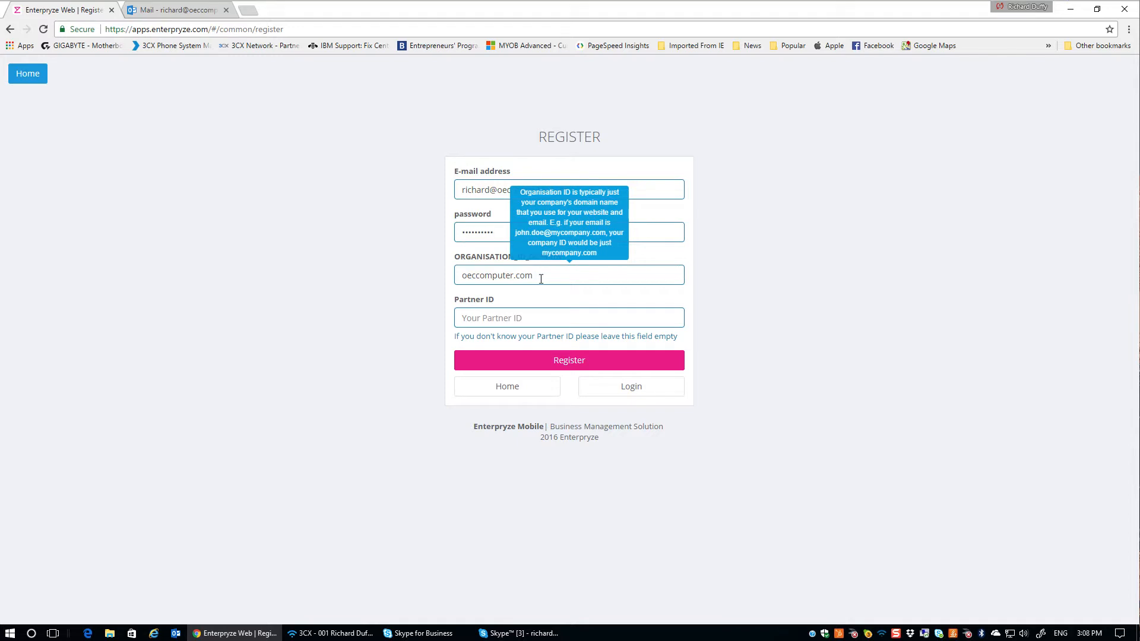
left_click(541, 279)
left_click(569, 363)
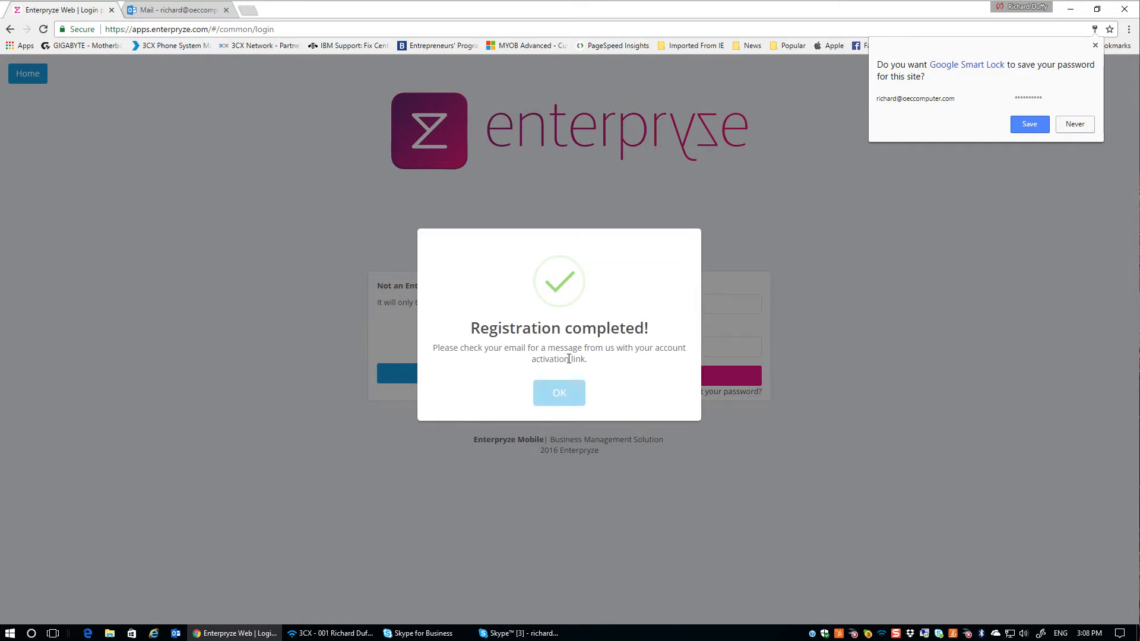
left_click(561, 393)
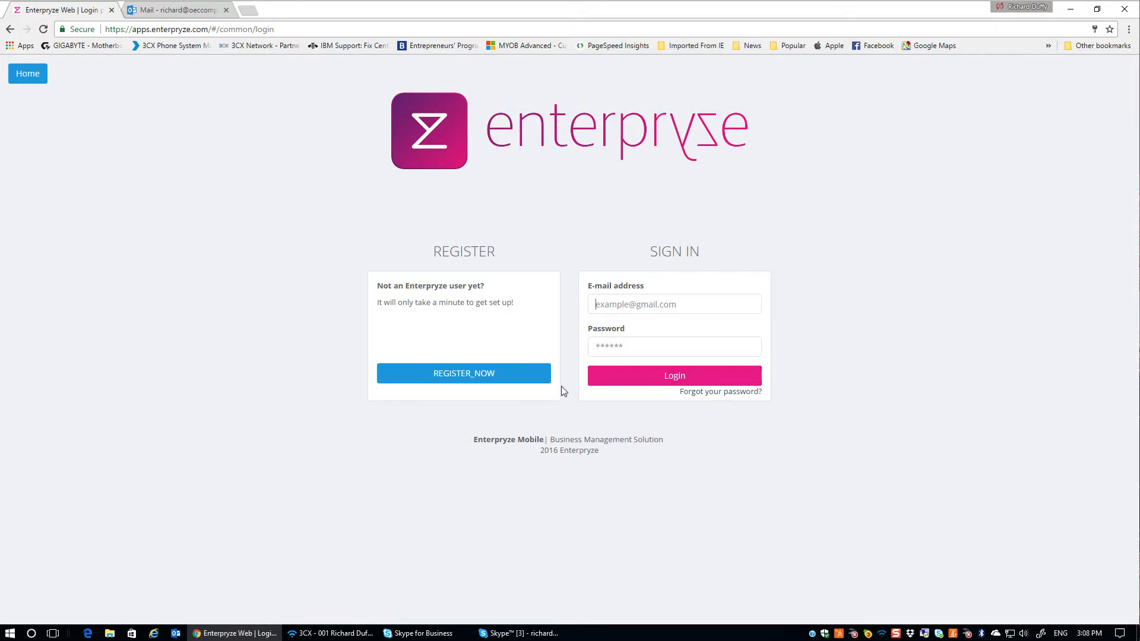
Open the no-reply Enterpryze activation e-mail under Other in Outlook and show its blocked images
left_click(194, 14)
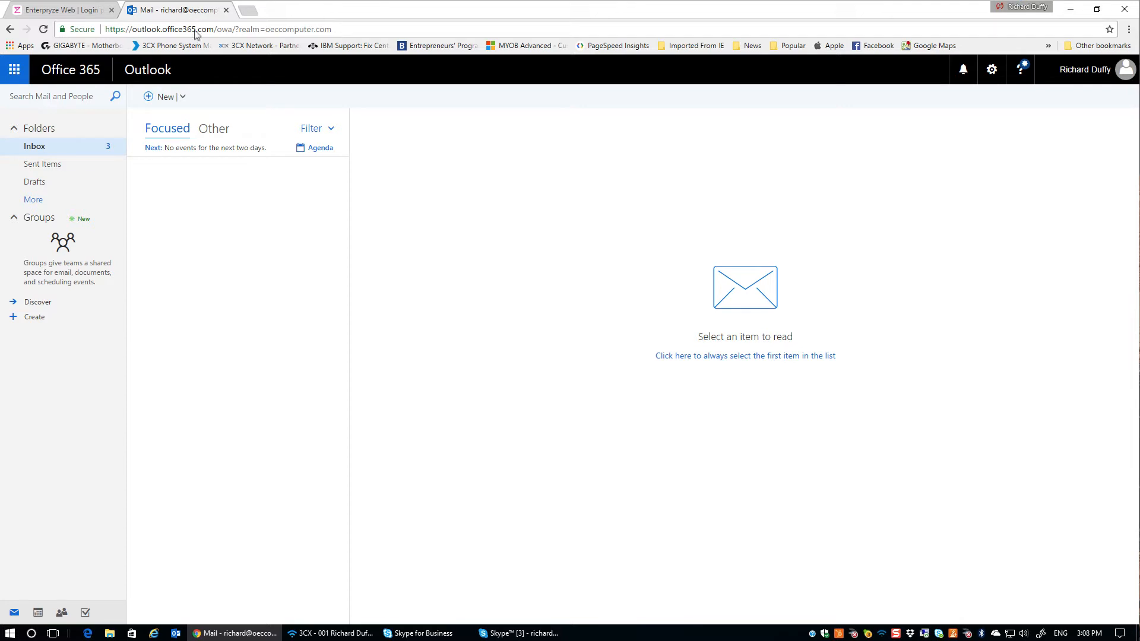
left_click(220, 130)
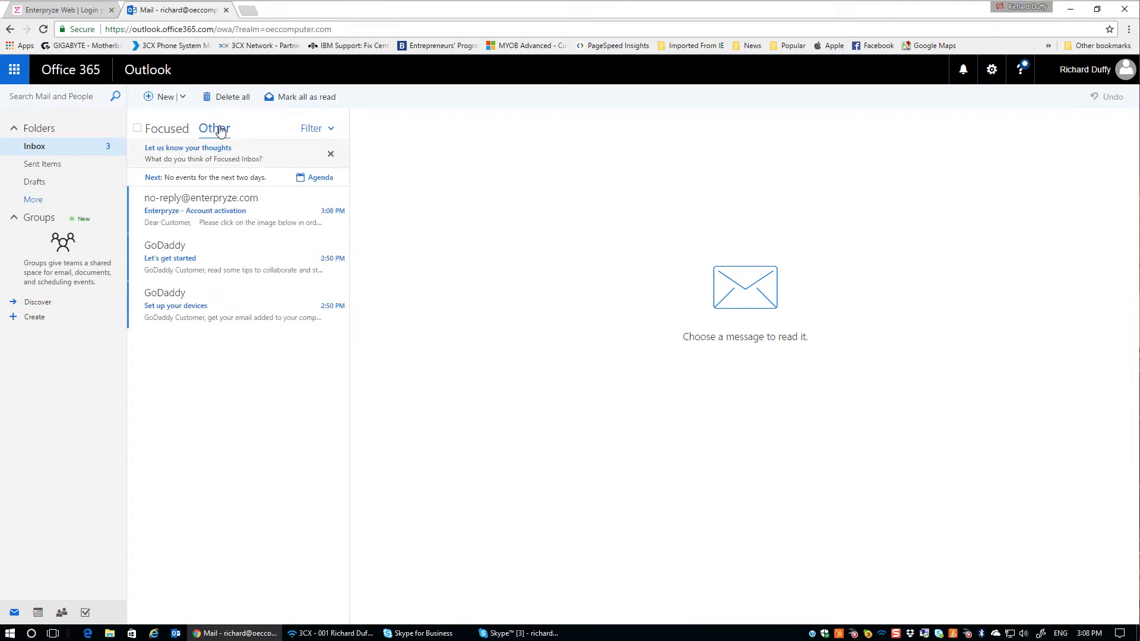
left_click(238, 208)
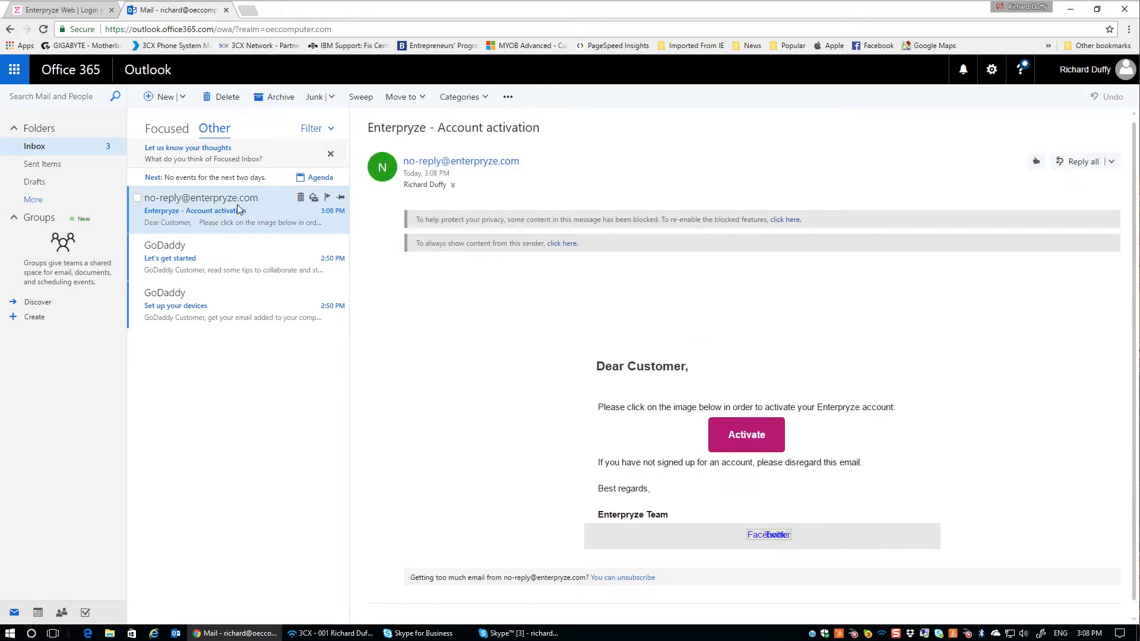
left_click(789, 220)
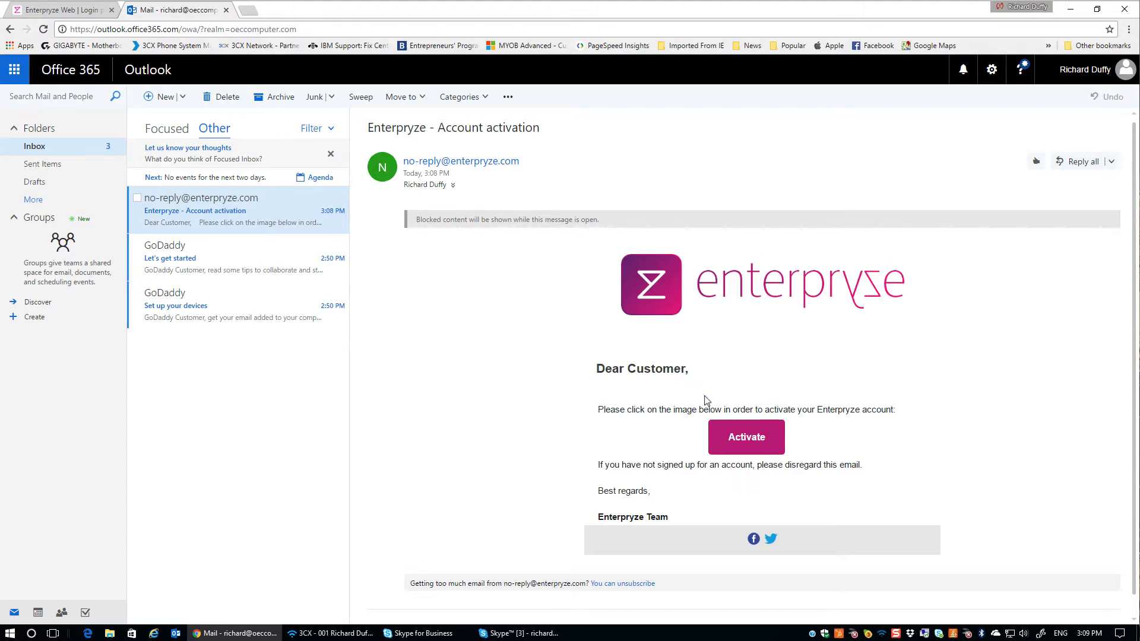
Activate the account from the e-mail link, acknowledge it, and begin entering the sign-in e-mail
left_click(747, 438)
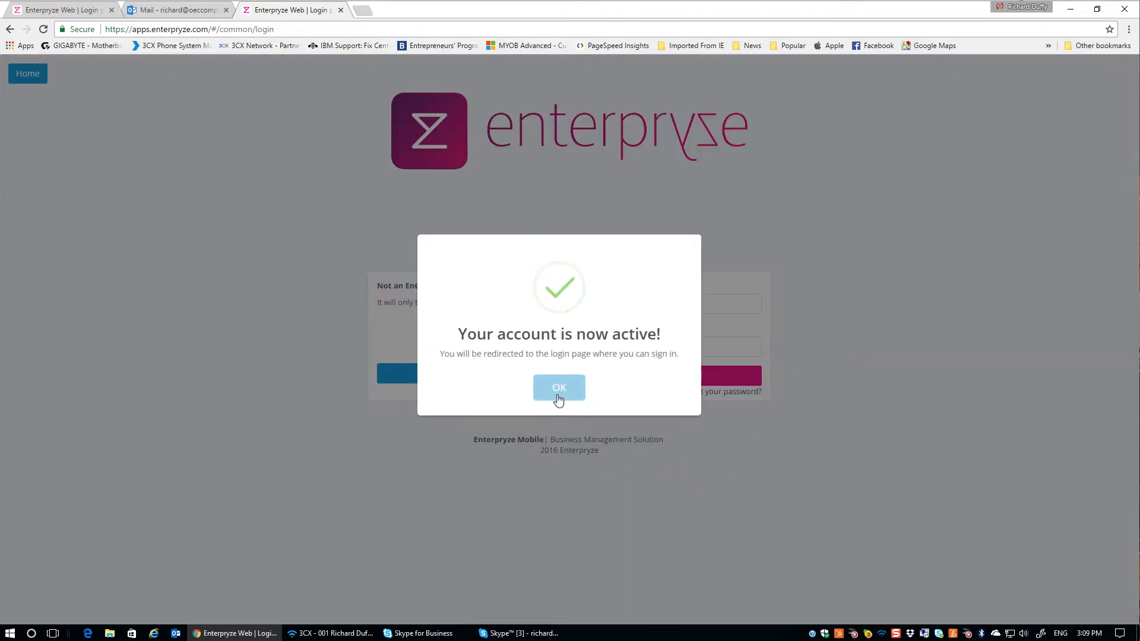
left_click(559, 398)
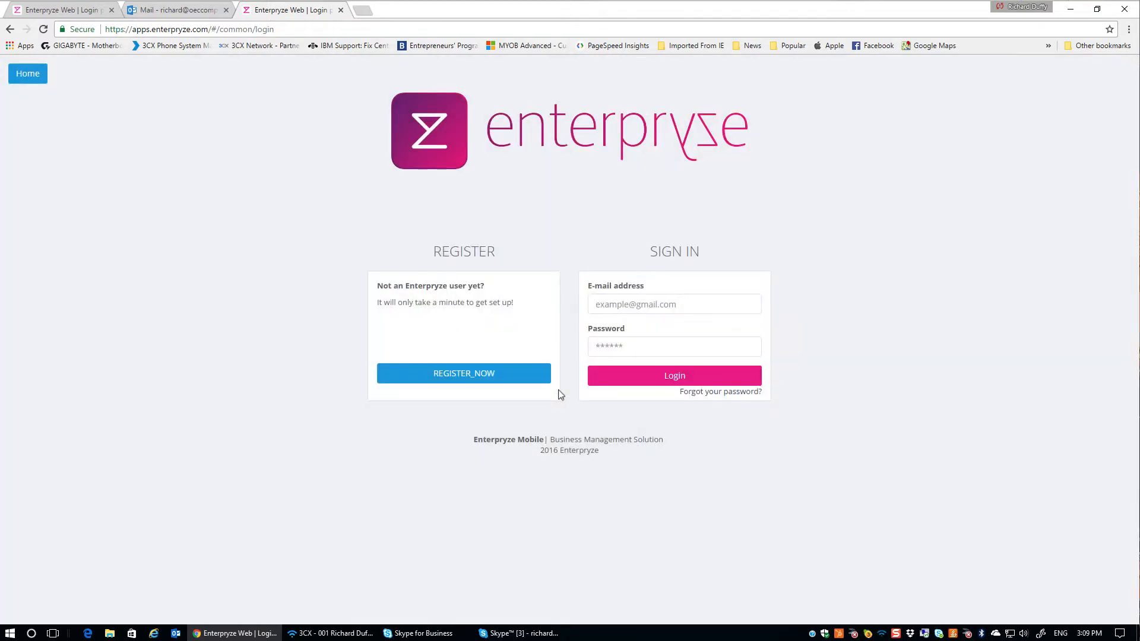
left_click(598, 305)
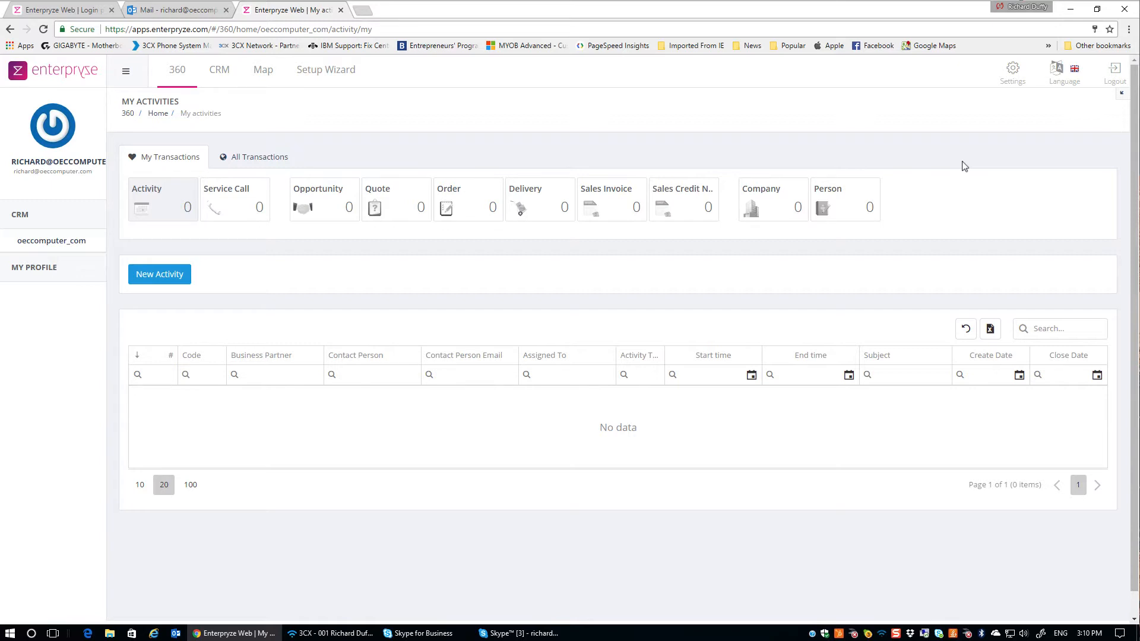
Open Settings and go to the Integration tab for the SAP Business One connection
left_click(1013, 72)
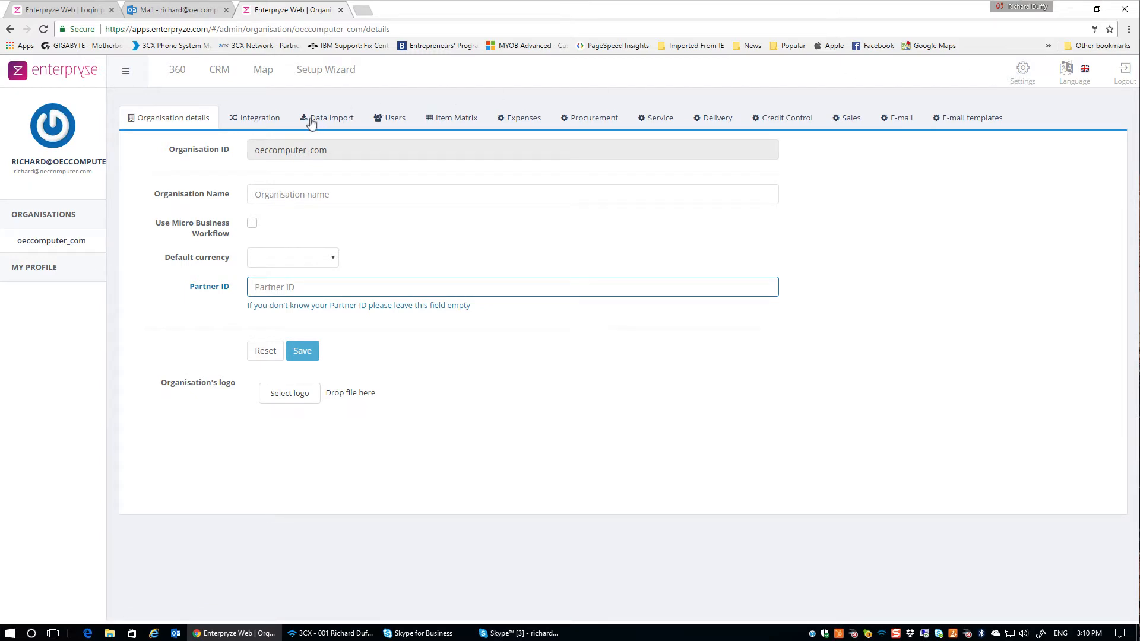
left_click(265, 120)
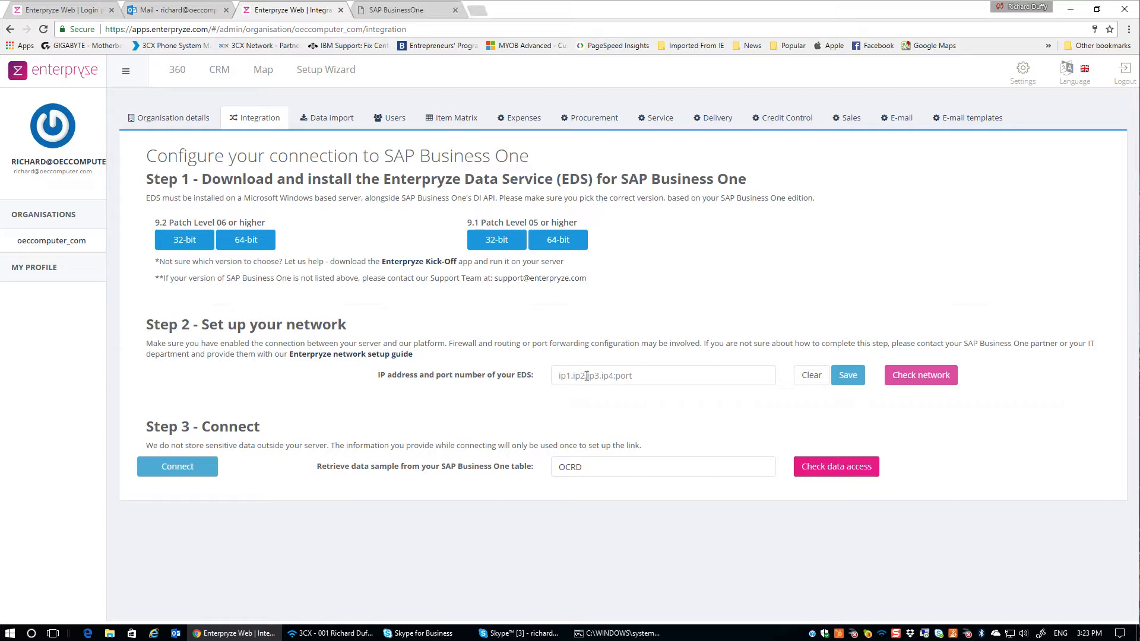
type("http://")
type("17.50.64.170:8099")
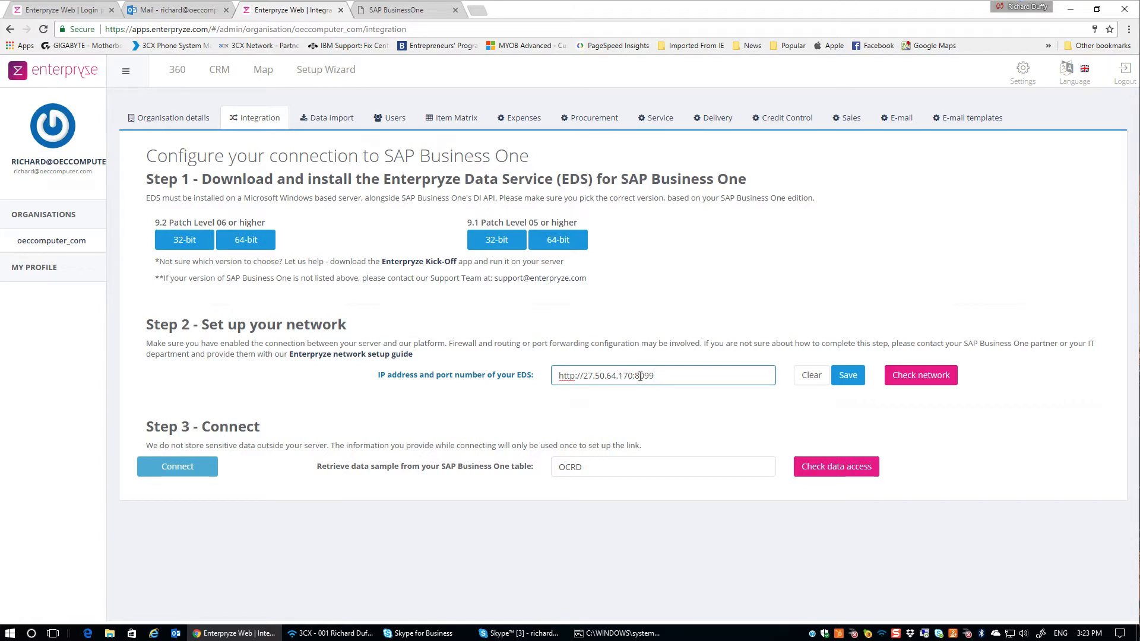
left_click(854, 380)
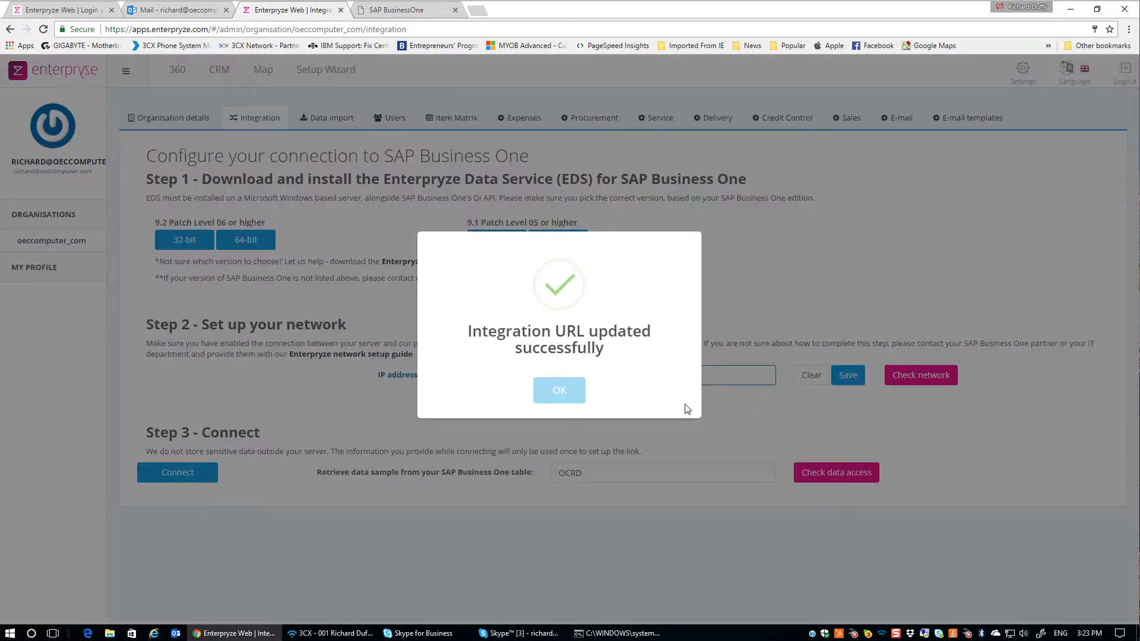
Dismiss the integration URL success message and launch Firefox on the Windows Server 2012 R2 desktop
left_click(563, 396)
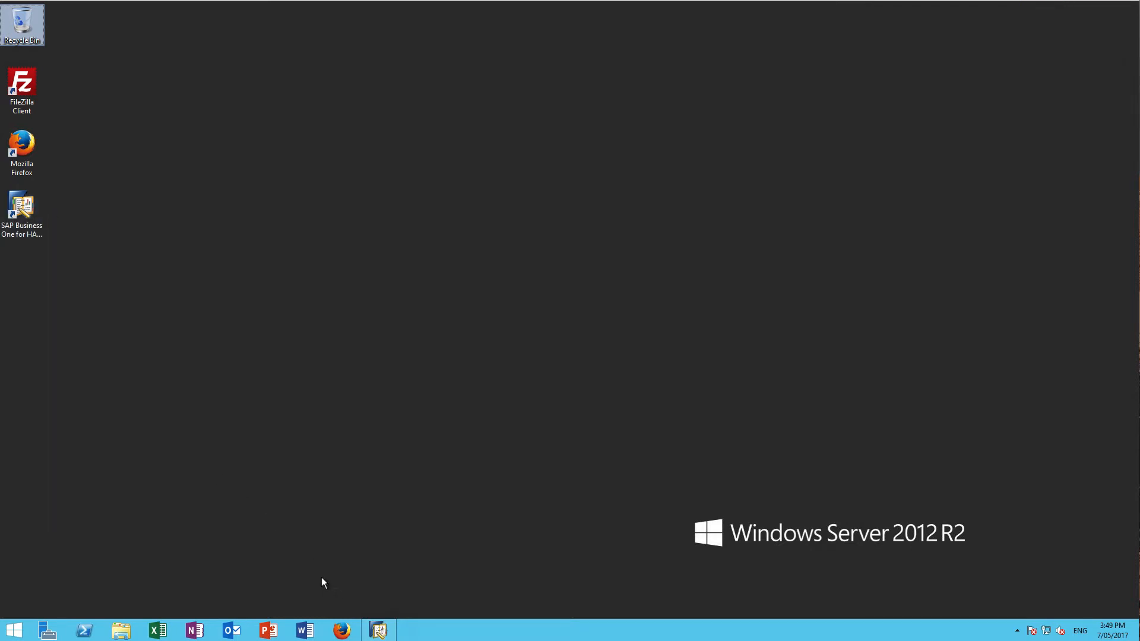
left_click(345, 632)
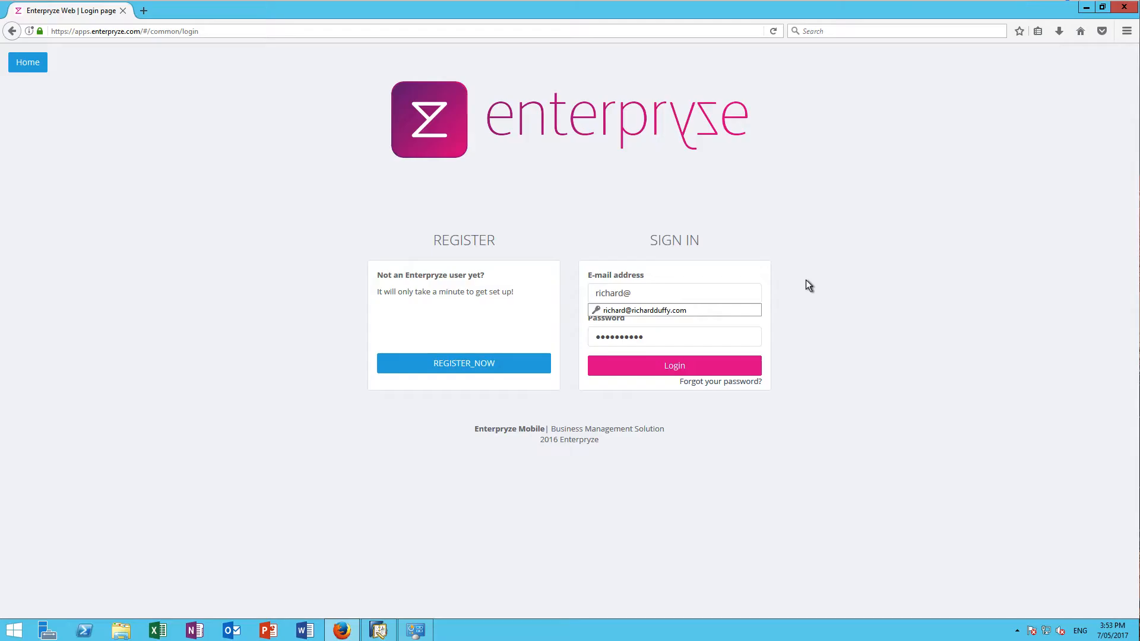
Sign in with the user's full e-mail and password, and save the login in Firefox
left_click(735, 289)
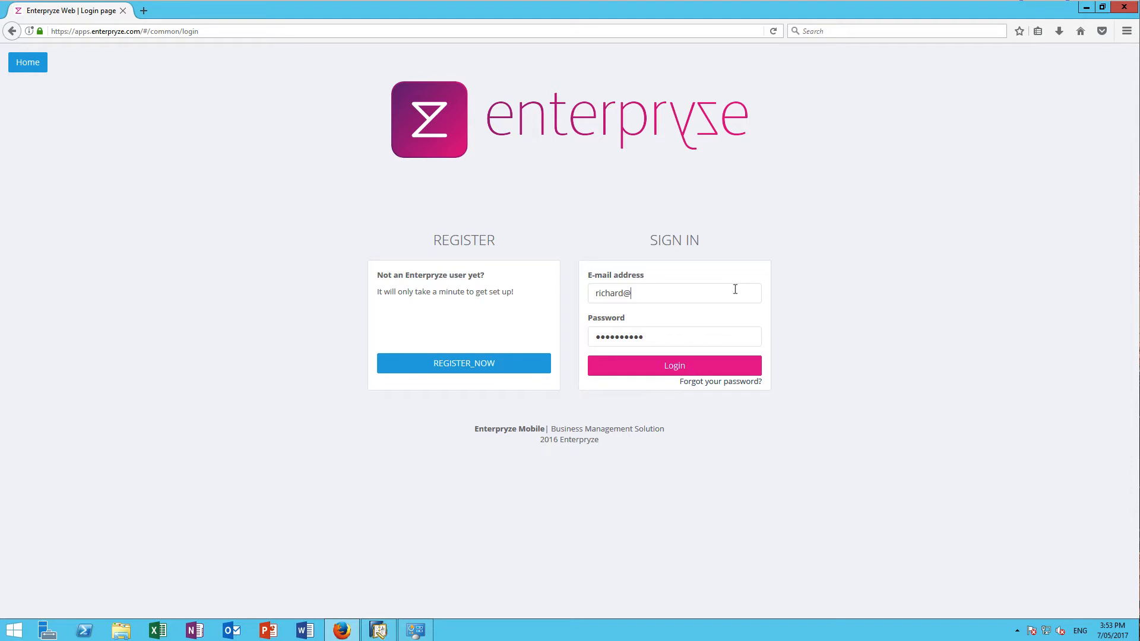
type("oeccomputer.com")
key("Tab")
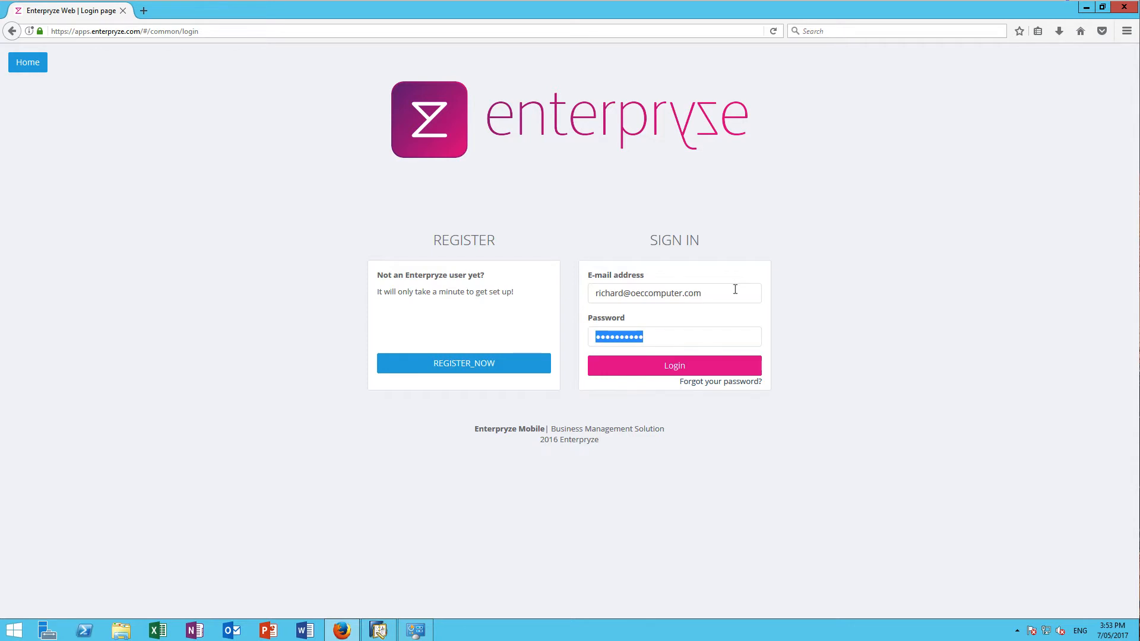
type("••••••••••")
key("Return")
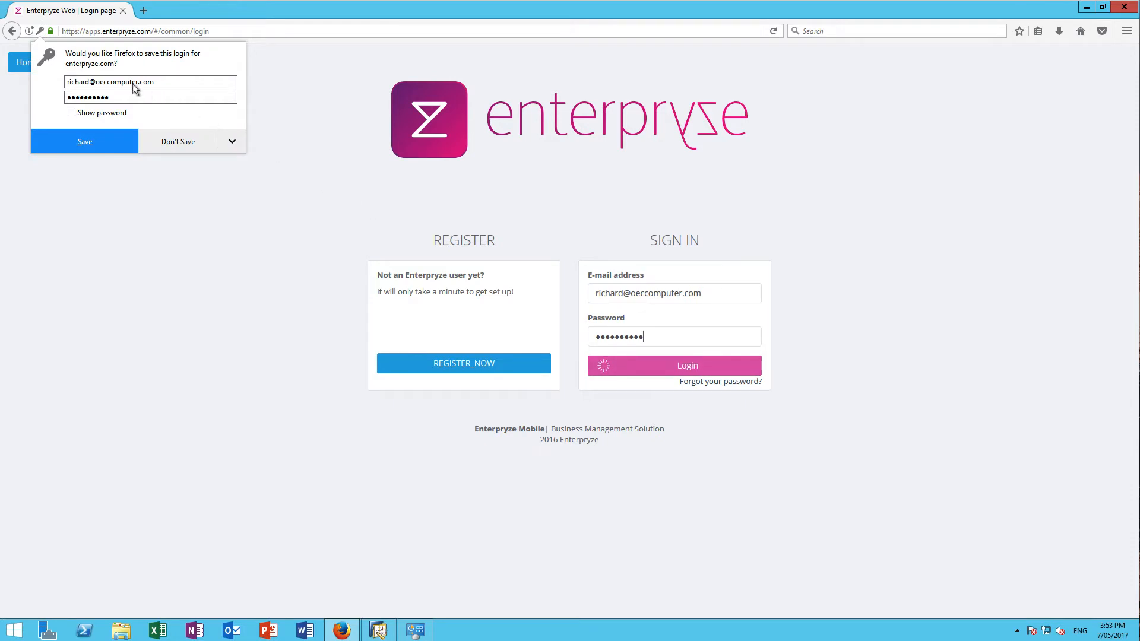
left_click(80, 141)
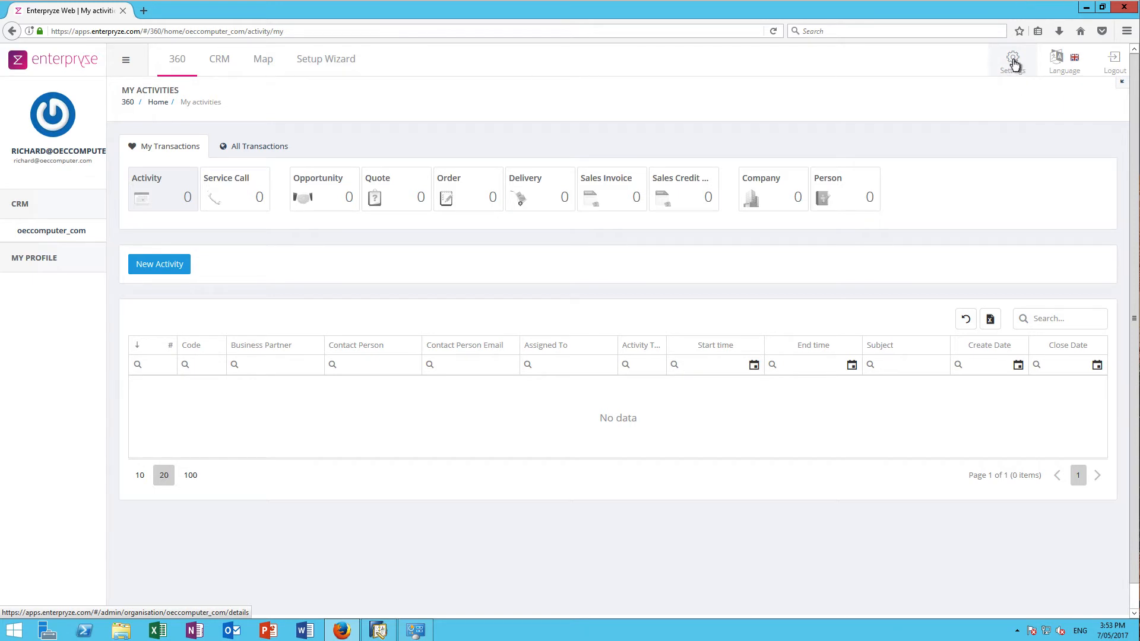
From Settings > Integration, download and save EnterpryzeKickOff.exe to the server
left_click(1014, 64)
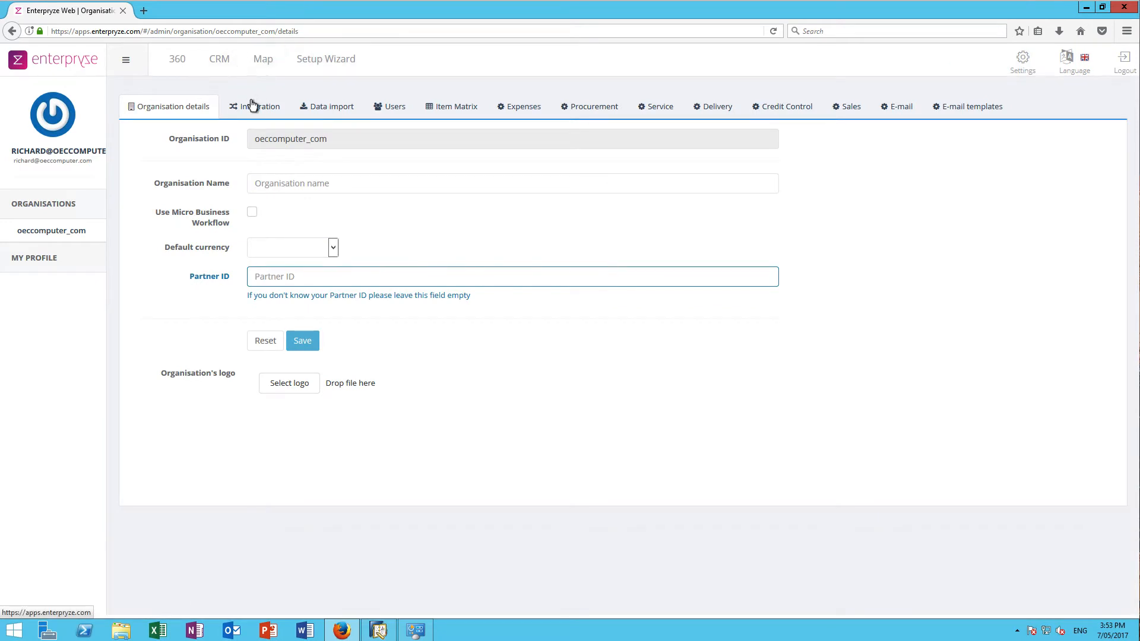
left_click(251, 105)
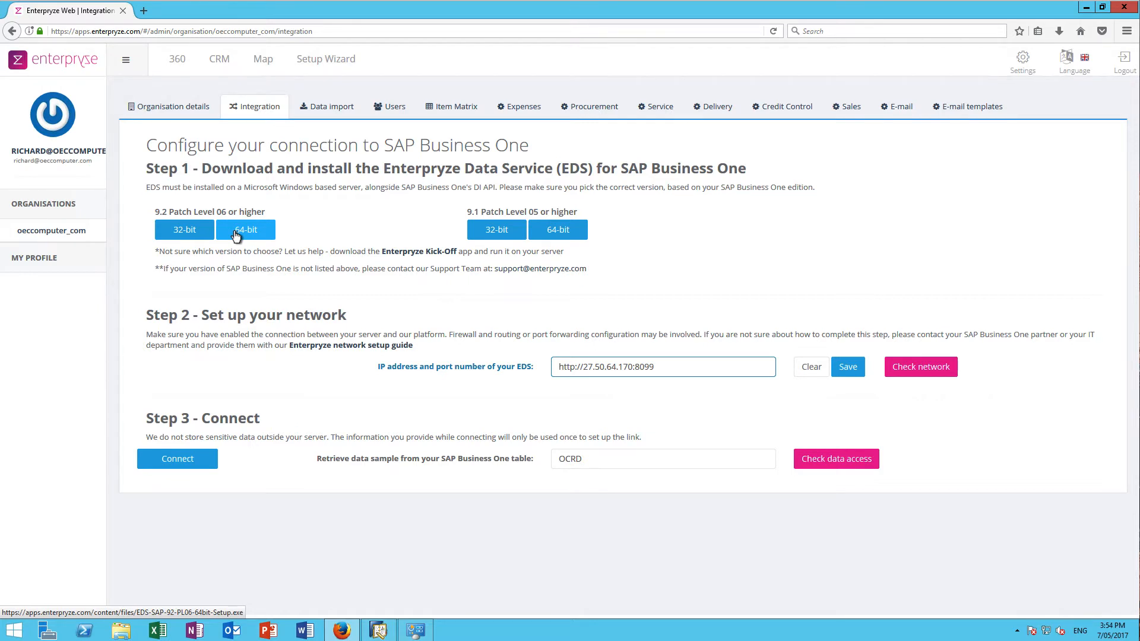
left_click(408, 254)
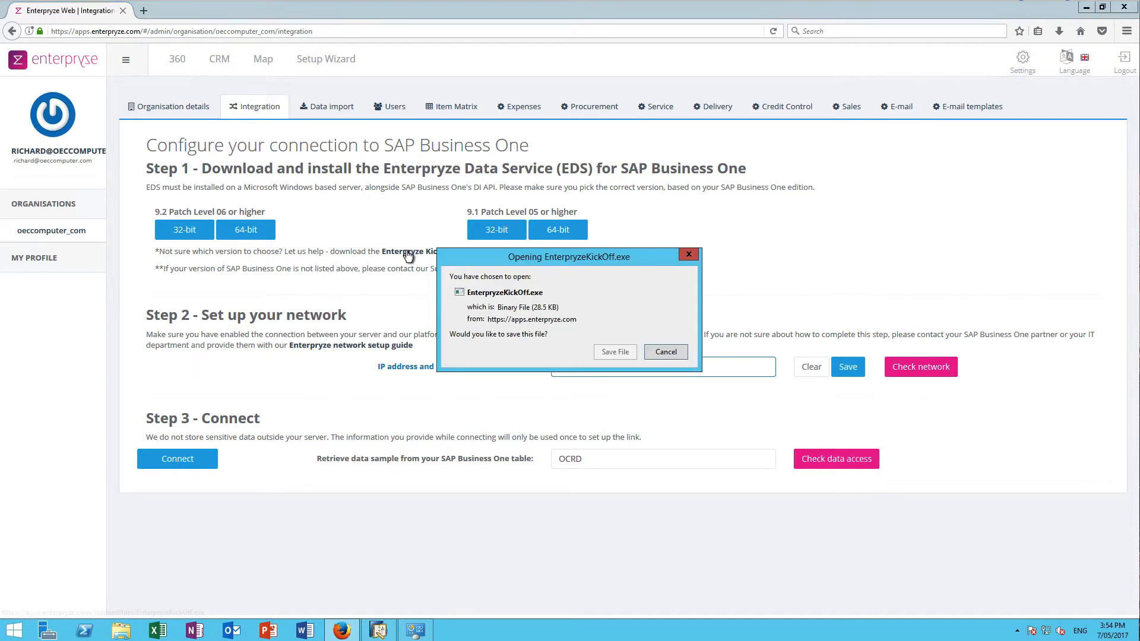
left_click(615, 352)
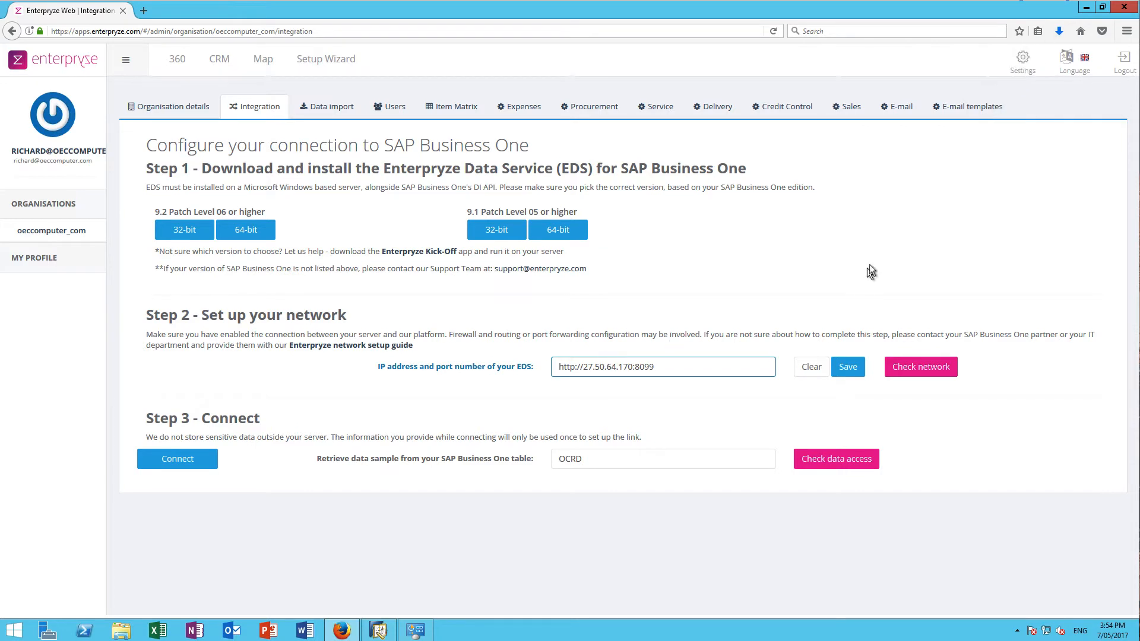
Run EnterpryzeKickOff from its download folder, note the 64-bit EDS recommendation, then close it and Explorer
left_click(1060, 31)
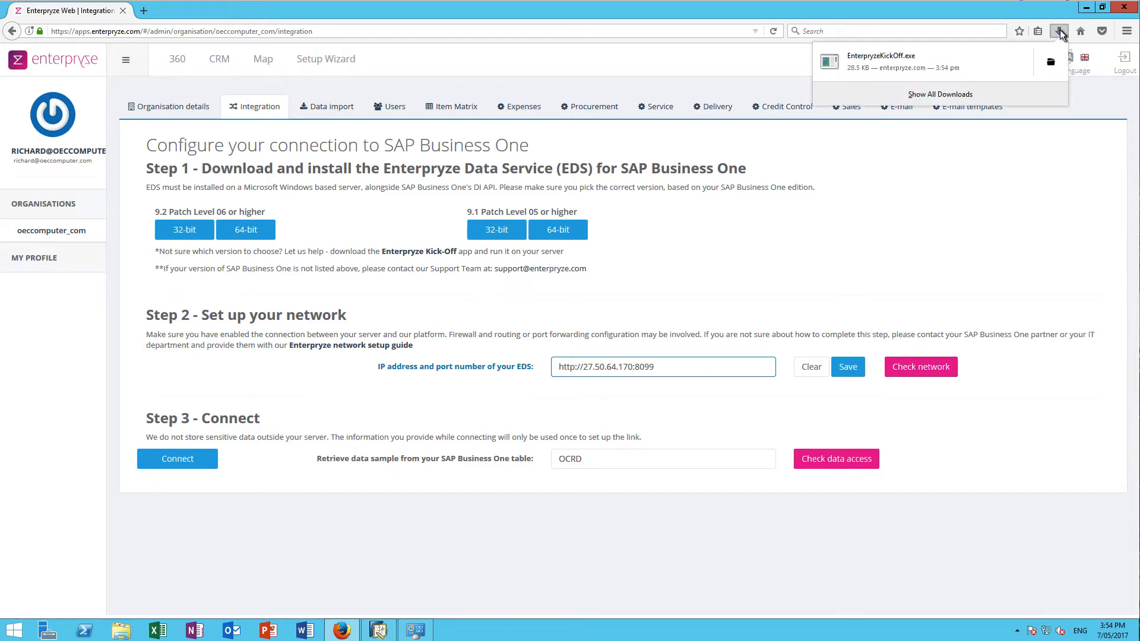
left_click(1047, 62)
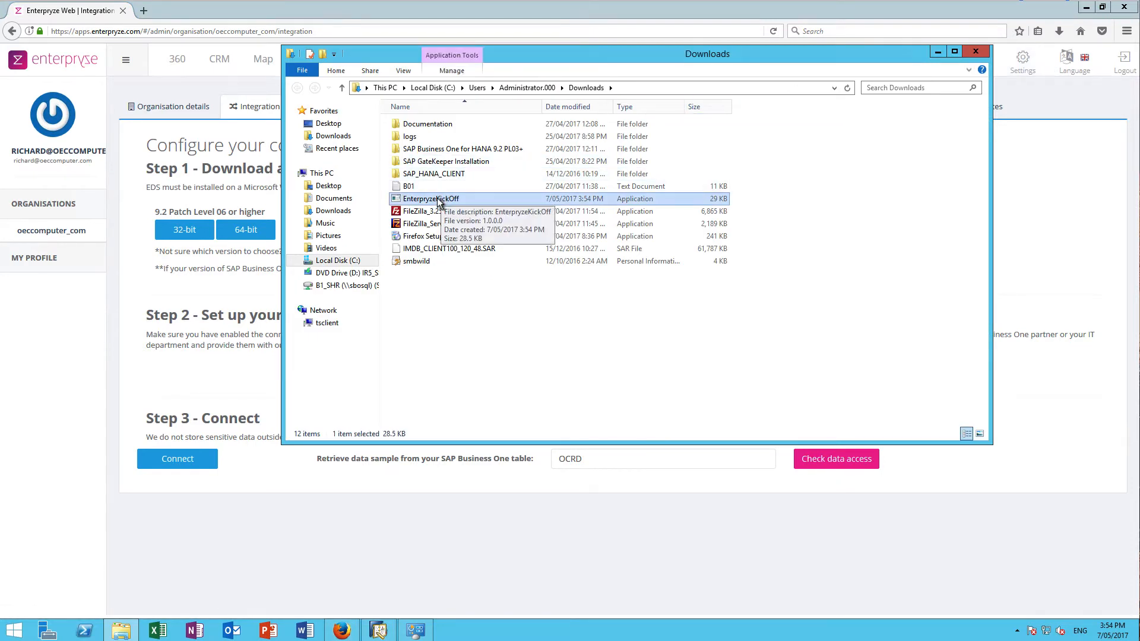
double_click(438, 202)
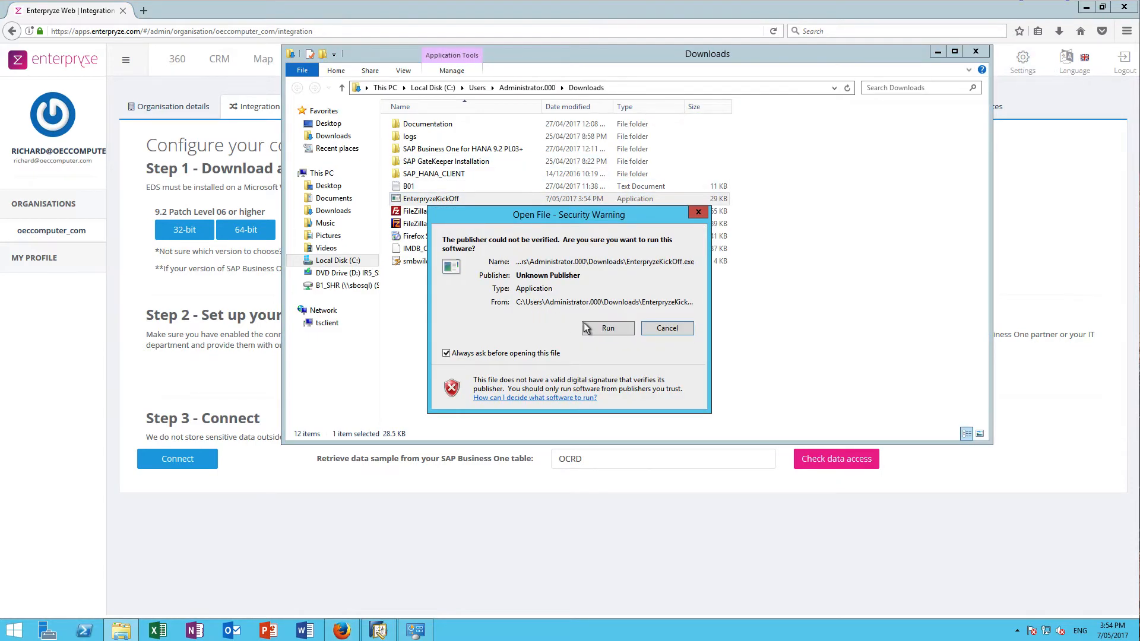
left_click(604, 329)
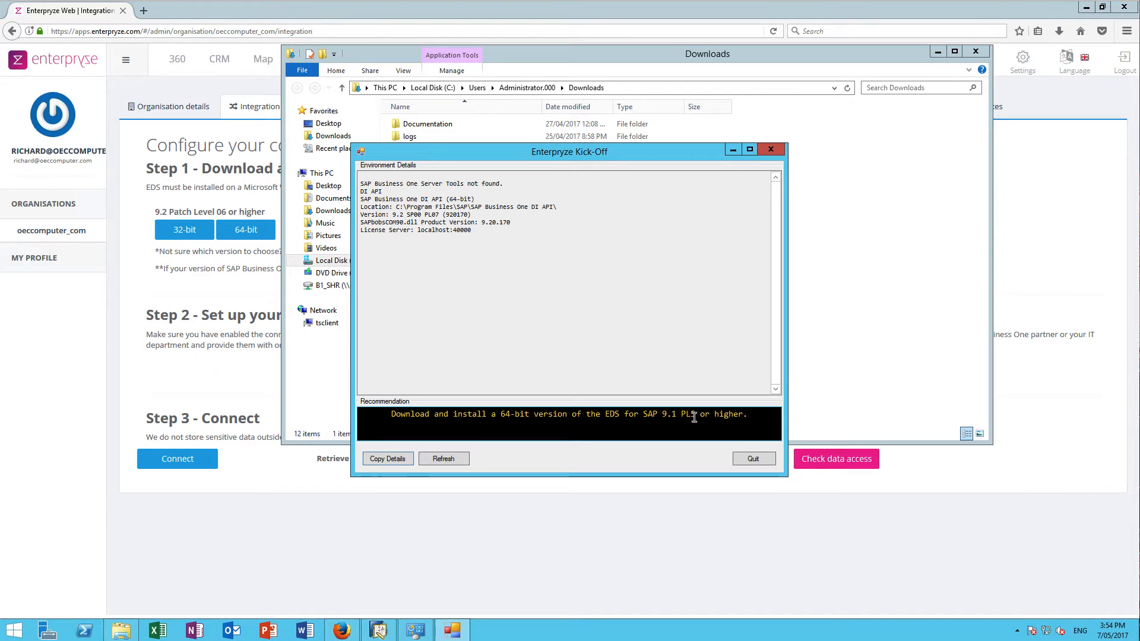
left_click(752, 460)
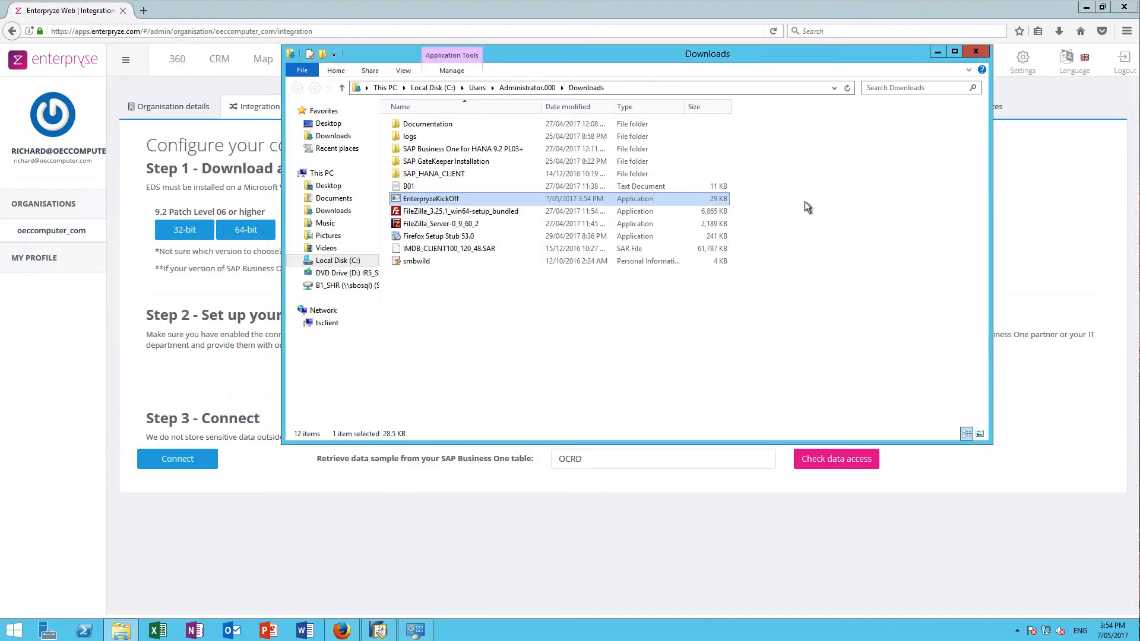
left_click(976, 52)
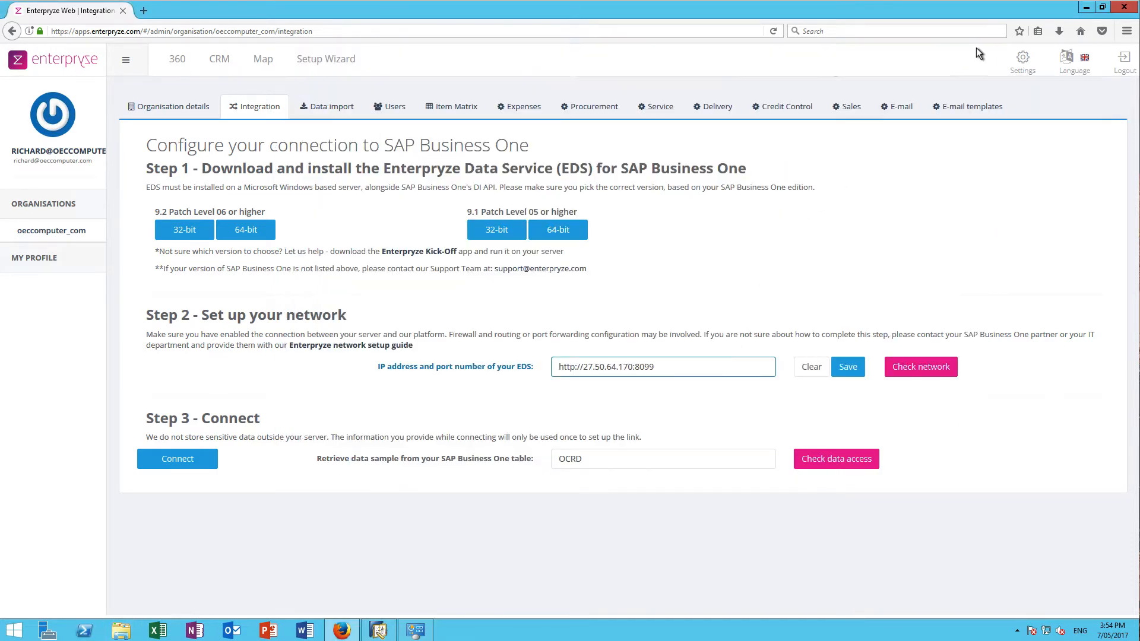
Save the 64-bit EDS installer for SAP 9.2 PL06 and open the Downloads folder holding it
left_click(248, 231)
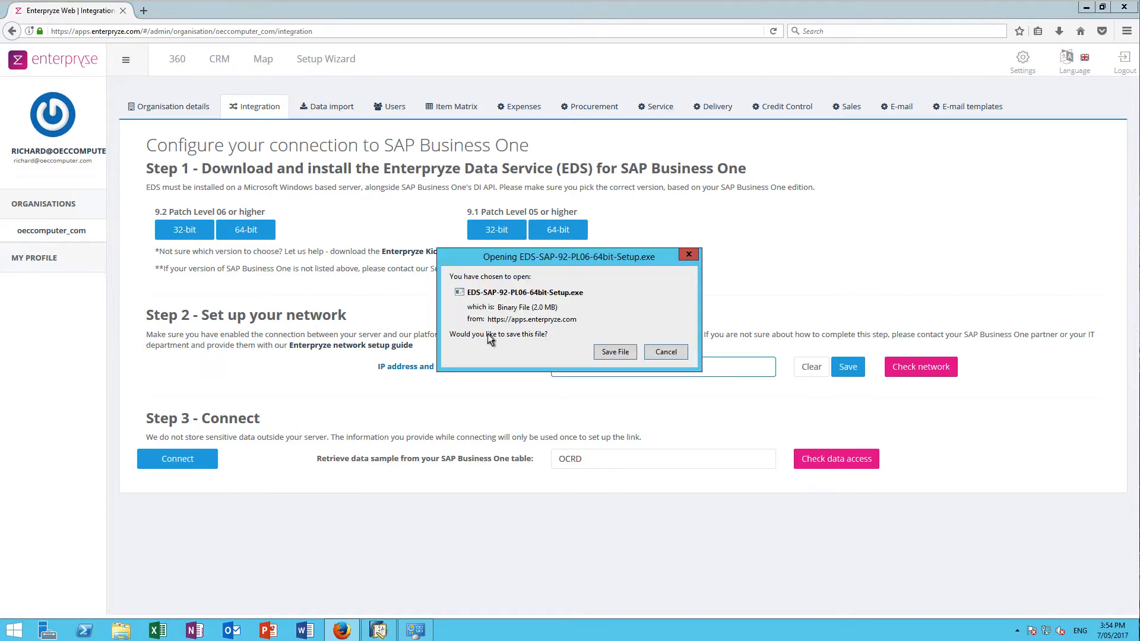
left_click(614, 352)
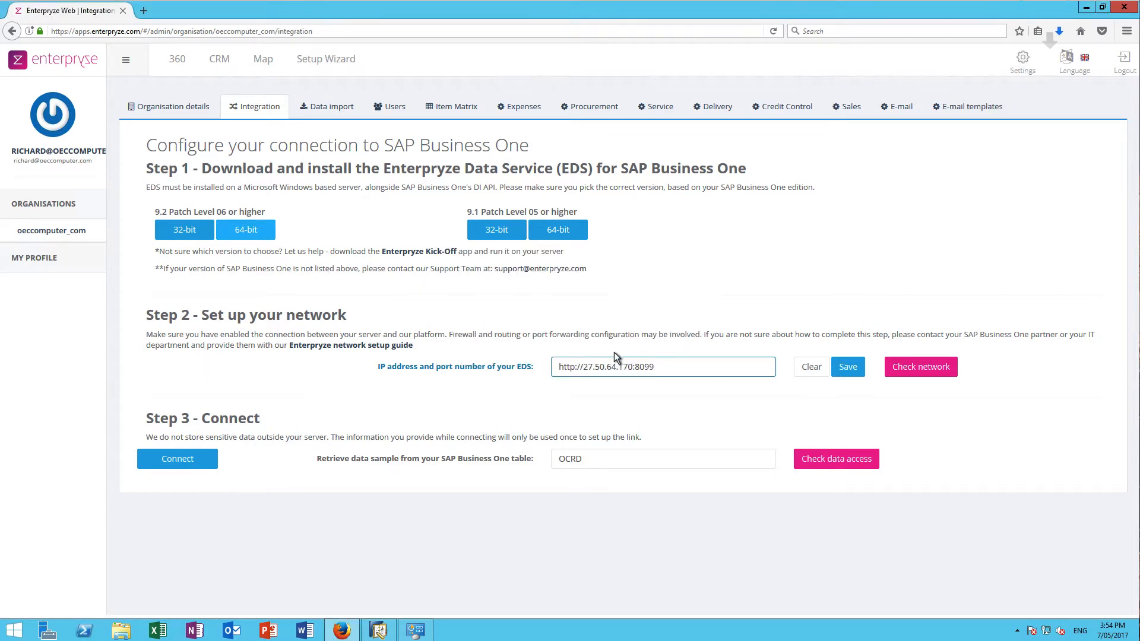
left_click(1060, 31)
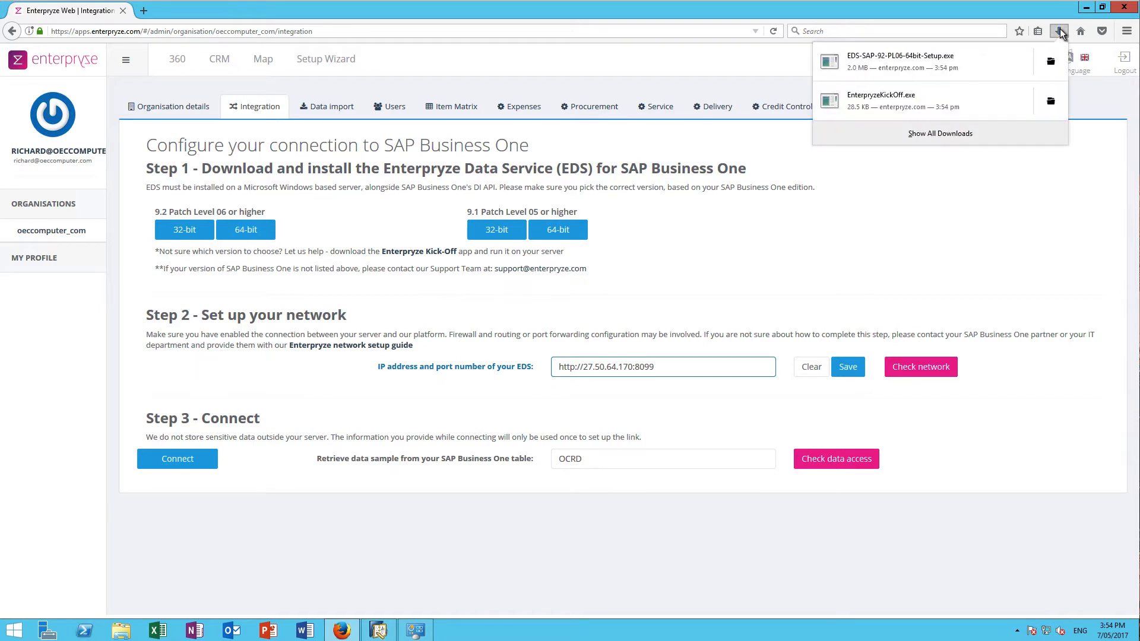
left_click(1051, 62)
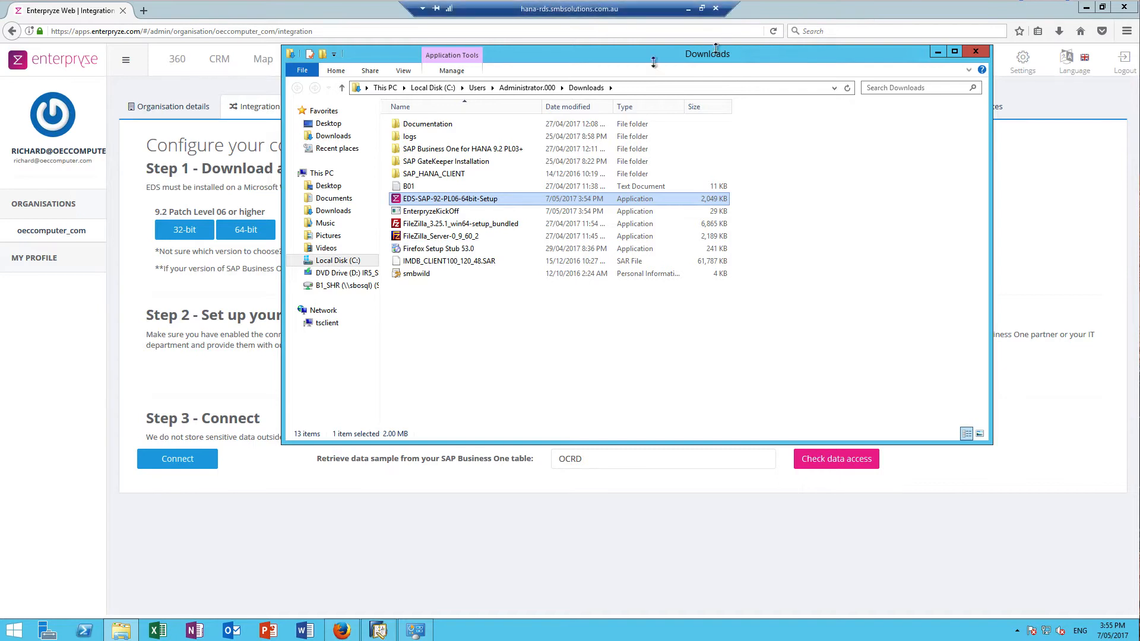
Install the EDS as administrator at the default location, port 8099, service ID suffix AUHANA
right_click(485, 203)
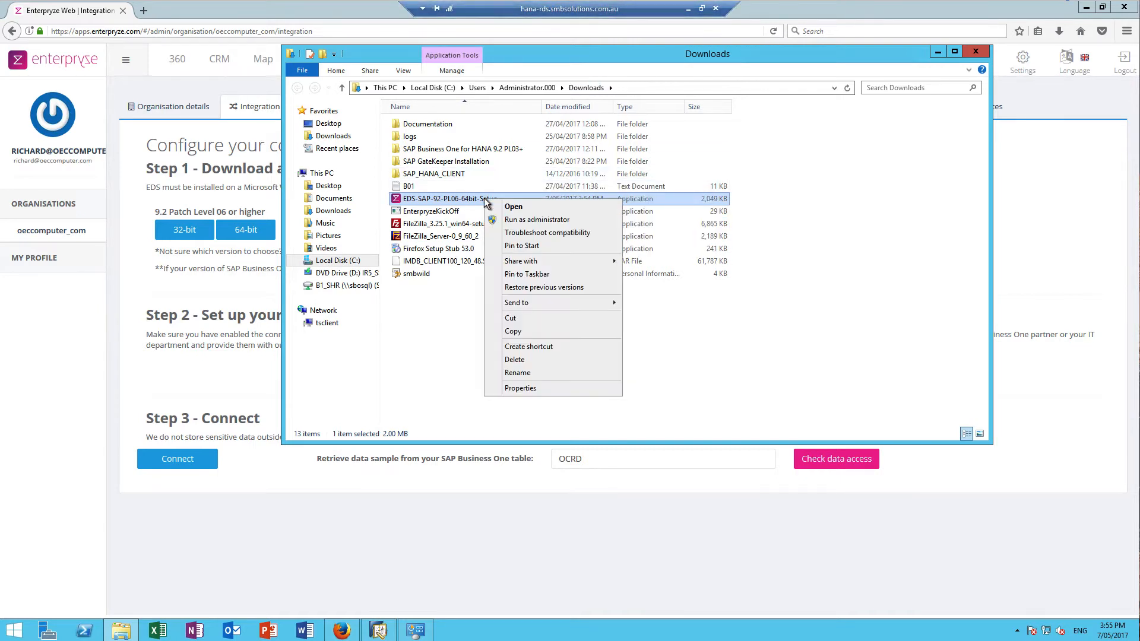
left_click(526, 221)
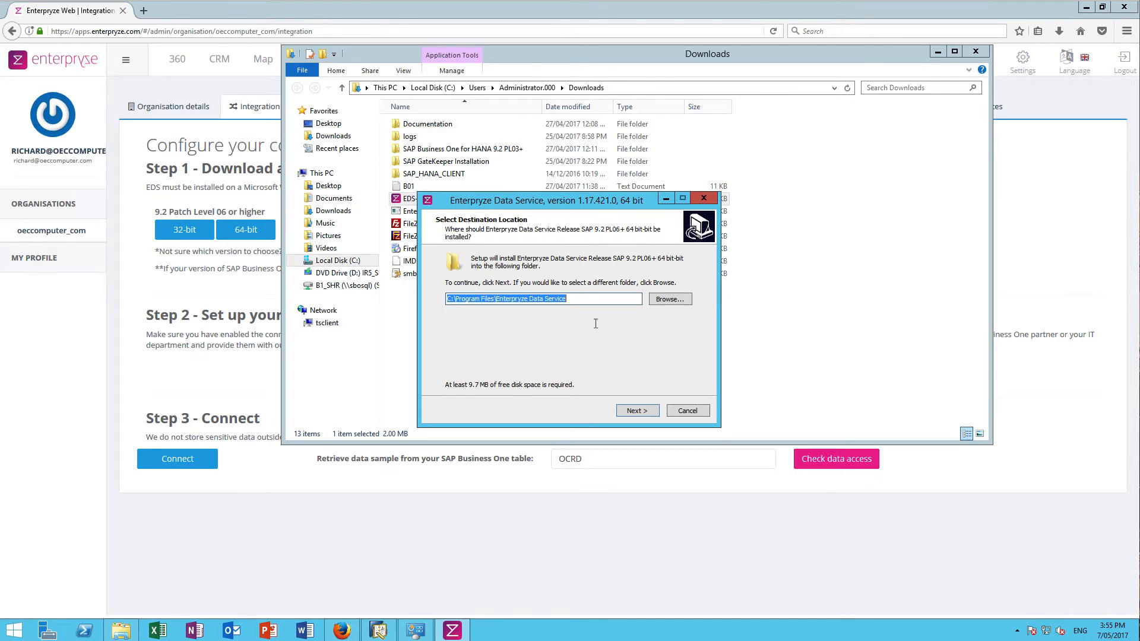
left_click(635, 409)
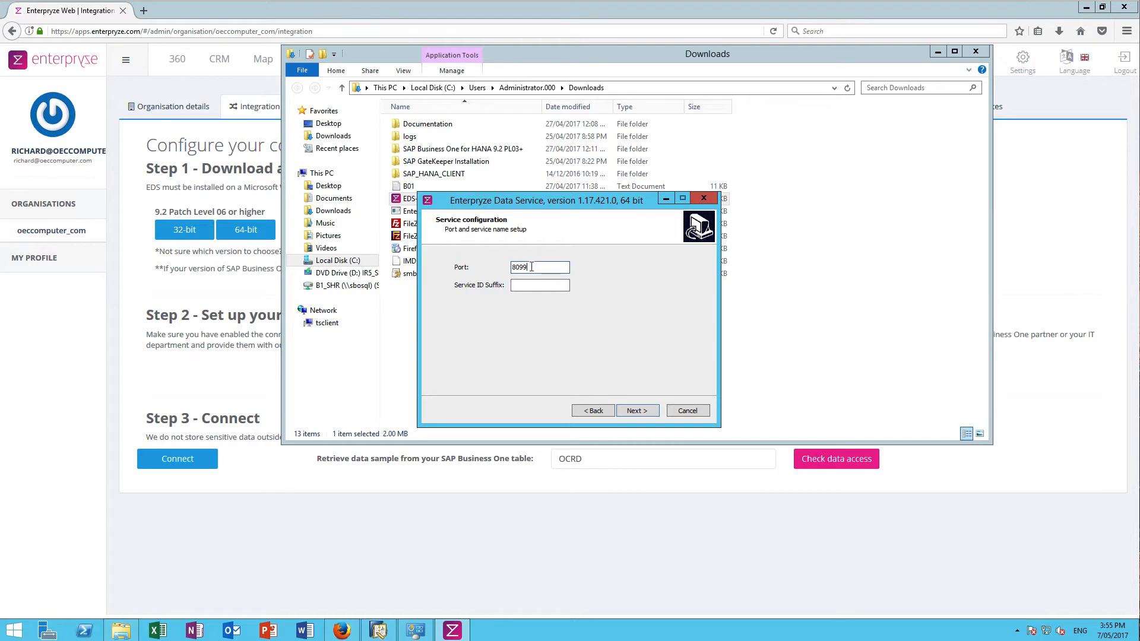
left_click(525, 285)
type("AUHANA")
left_click(633, 413)
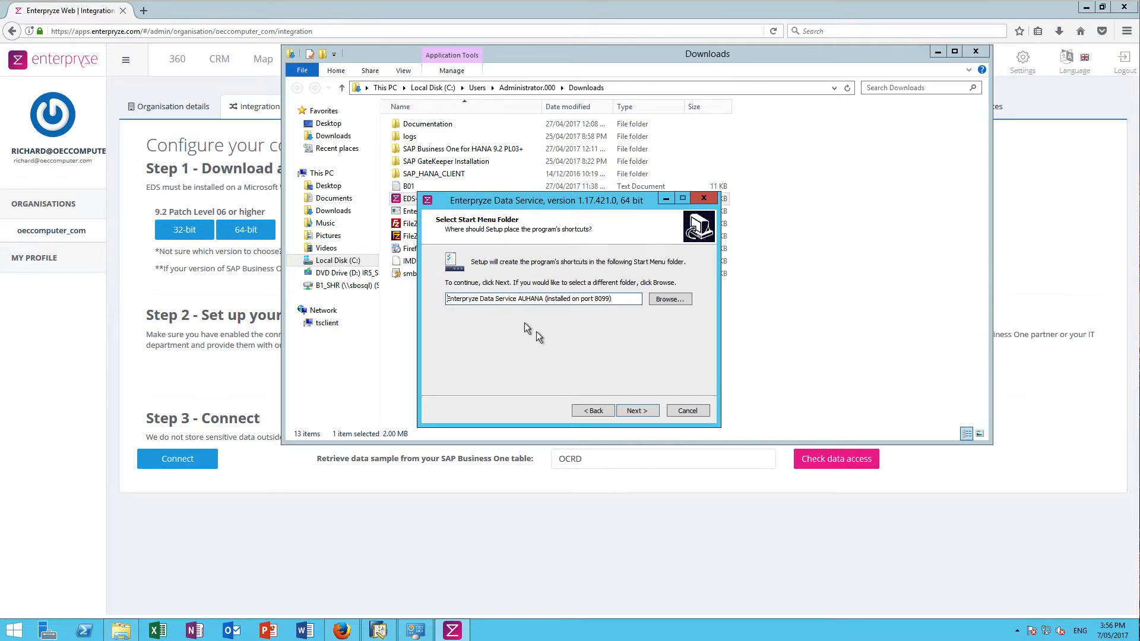
left_click(637, 411)
left_click(637, 411)
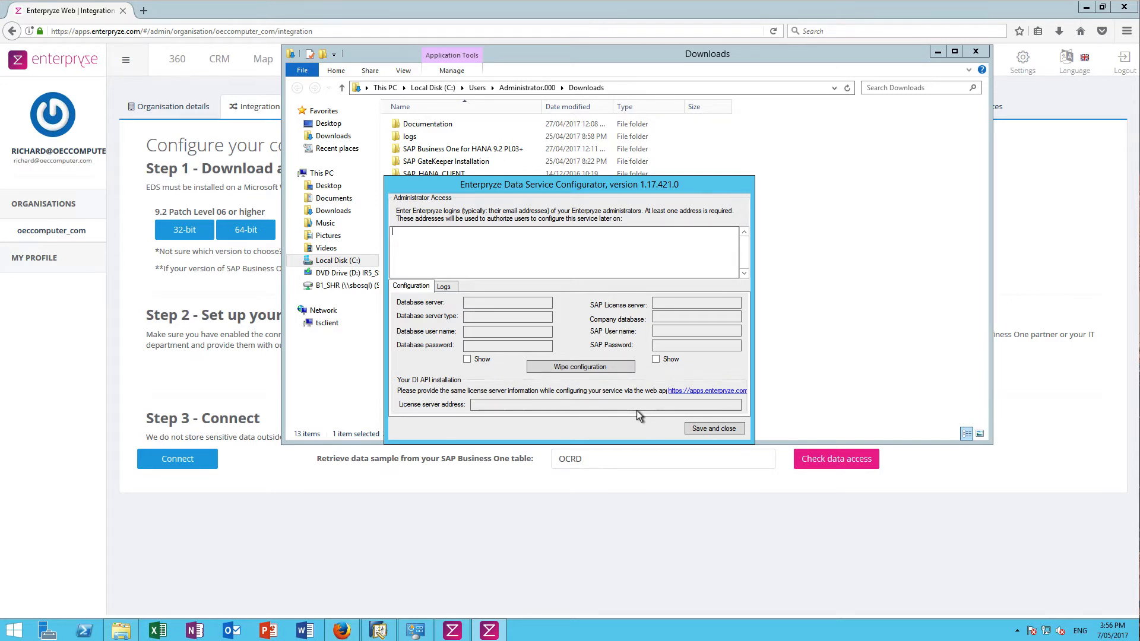
Enter the administrator's e-mail login under Administrator Access and save the data service configuration
left_click(532, 331)
left_click(699, 404)
left_click(711, 428)
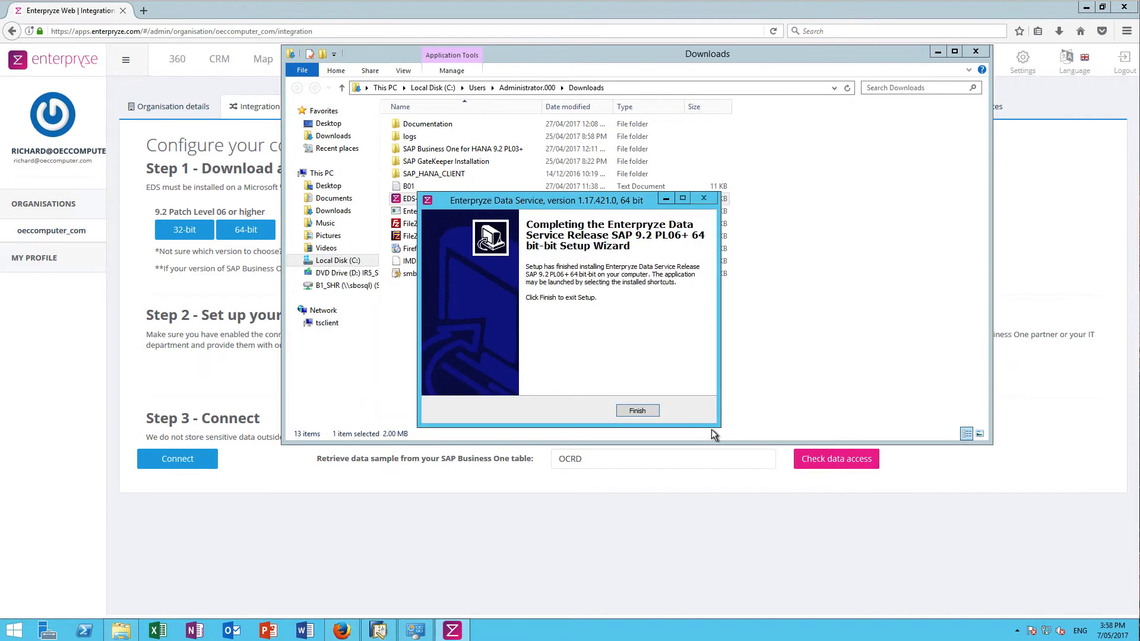
Finish the Enterpryze Data Service Setup wizard and close the Downloads folder window
left_click(640, 411)
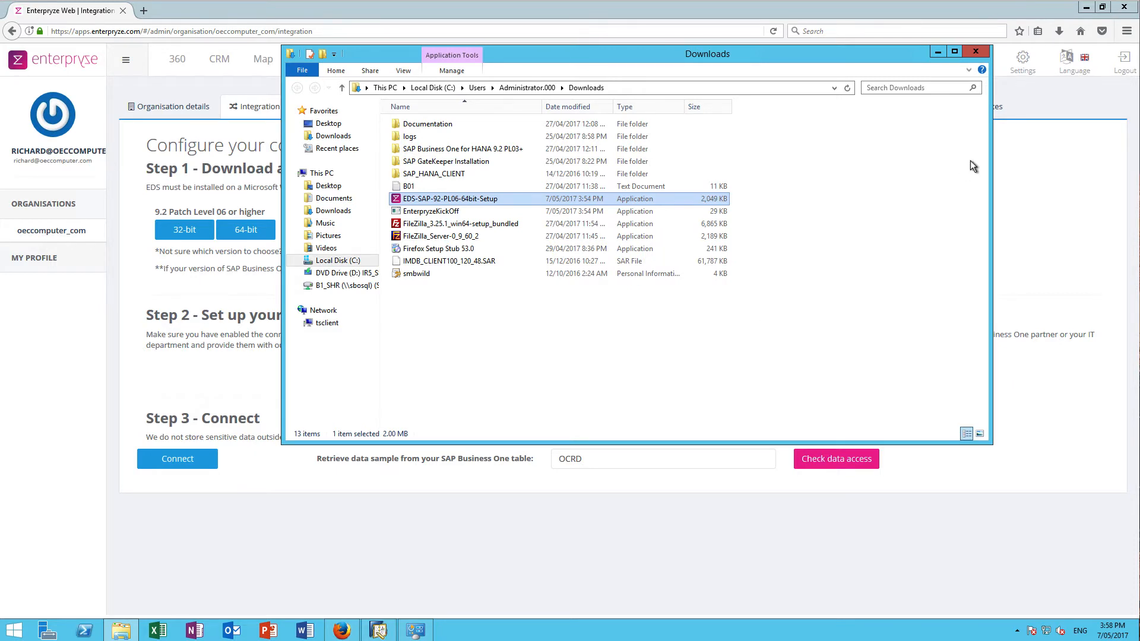
left_click(976, 51)
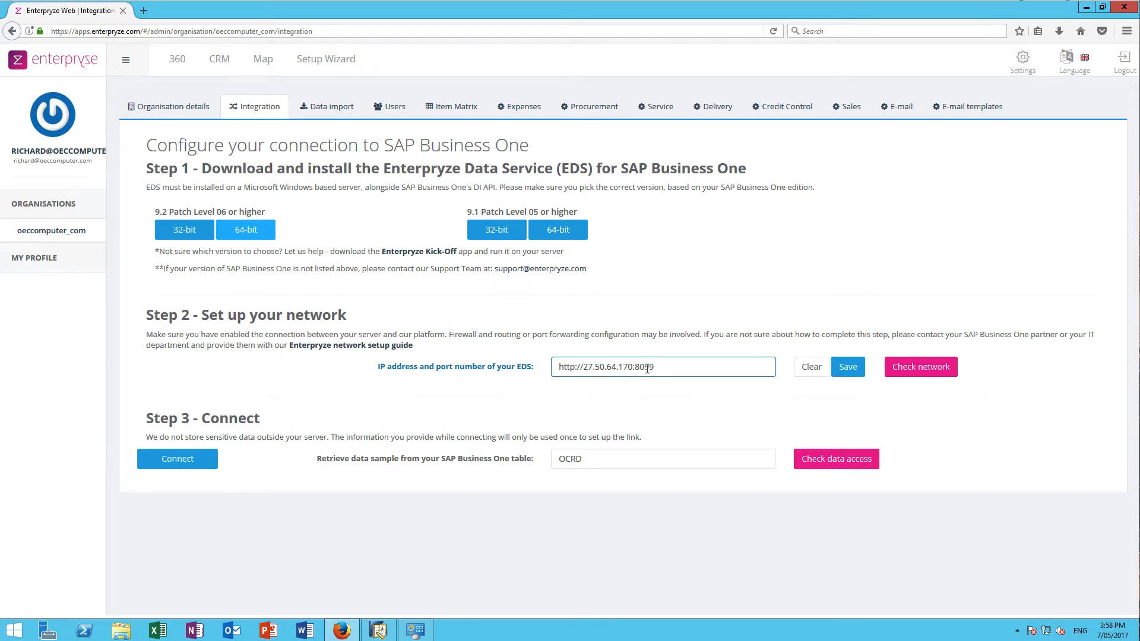
Run the Step 2 network check against the EDS at 27.50.64.170:8099 and acknowledge the success
left_click(910, 369)
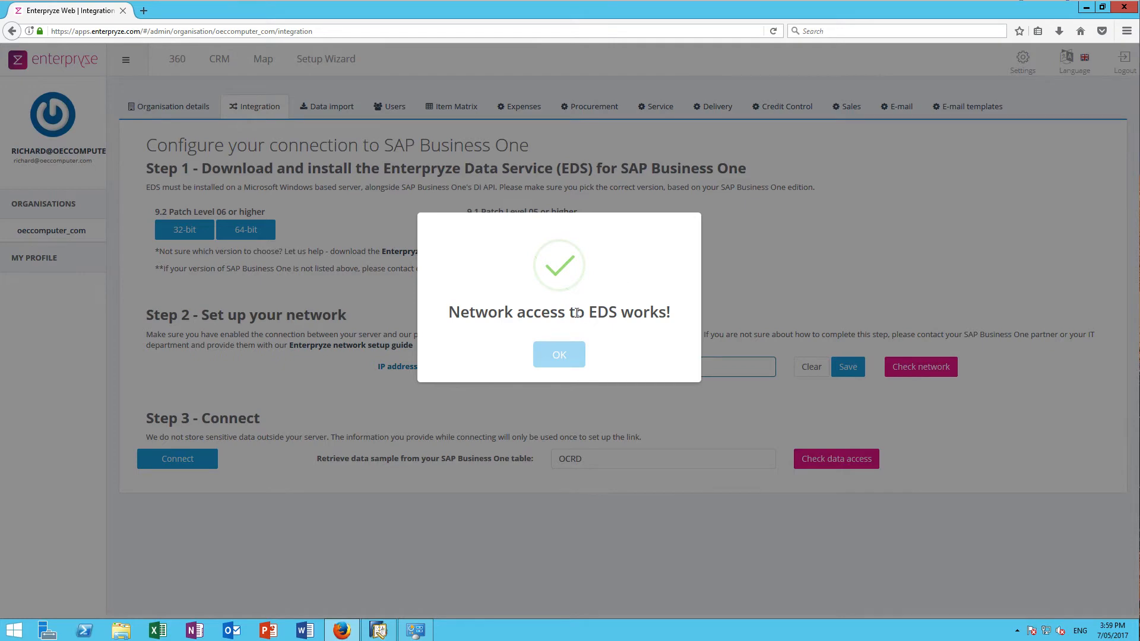
left_click(559, 354)
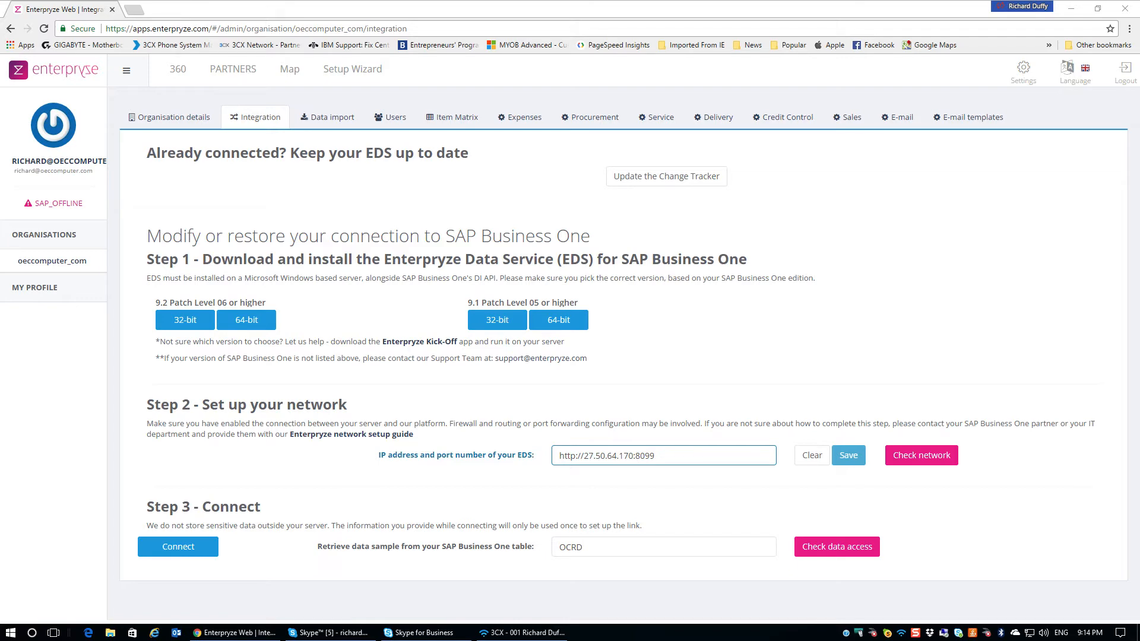
Bring up the Integration configuration dialog from Step 3's Connect option
left_click(198, 549)
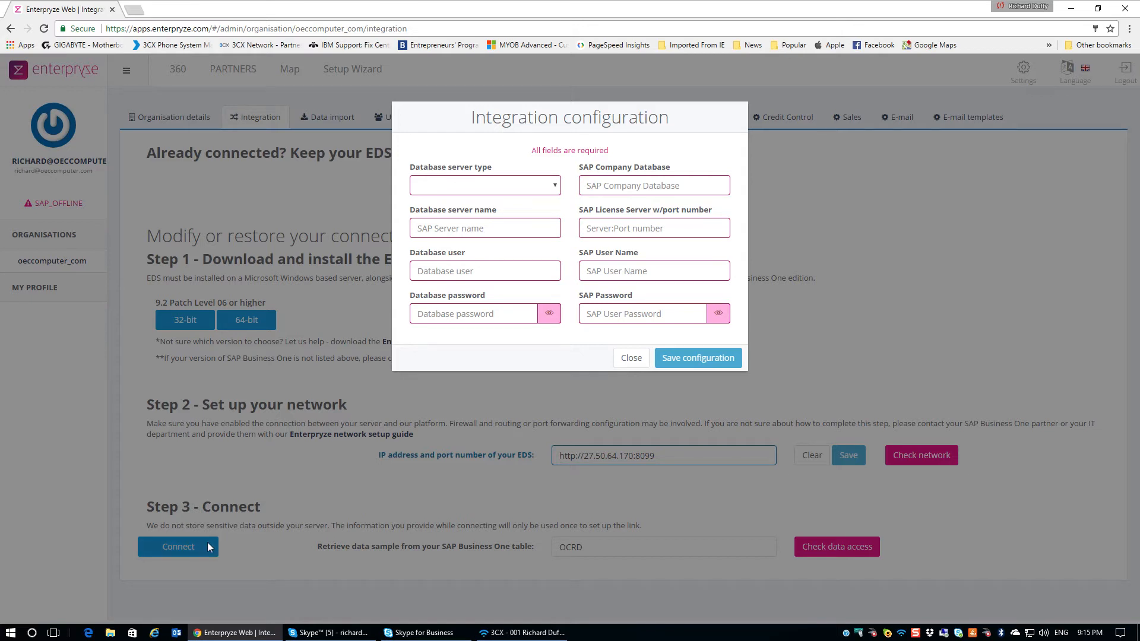
Set the database to SAP HANA at hana-a.smbsolutions.com.au:30015 with user SYSTEM and its password
left_click(555, 188)
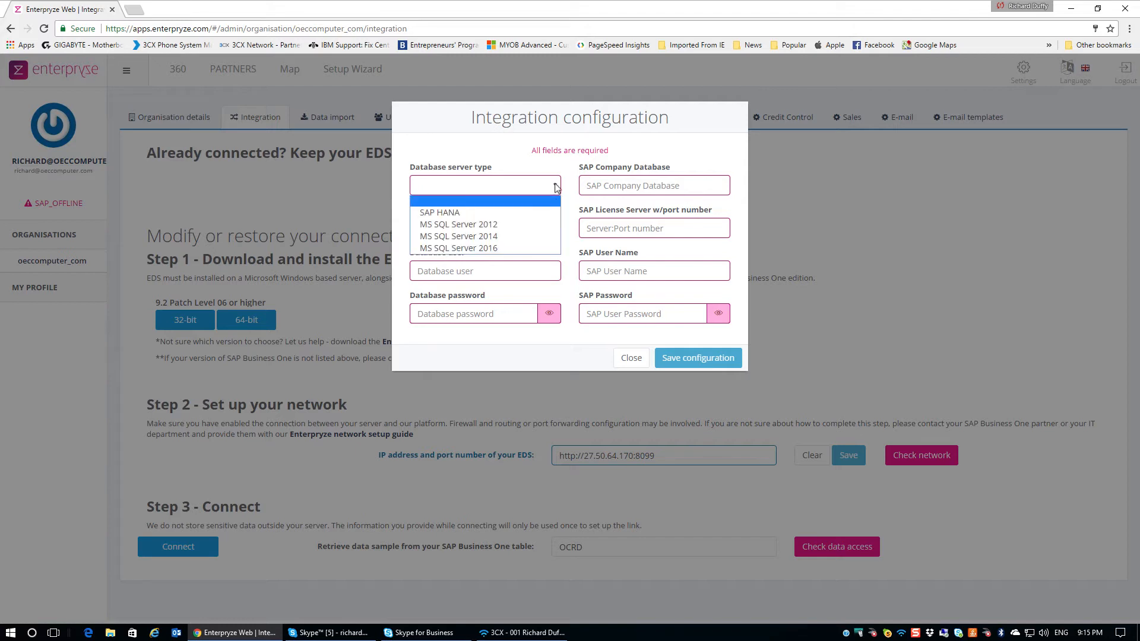
left_click(468, 213)
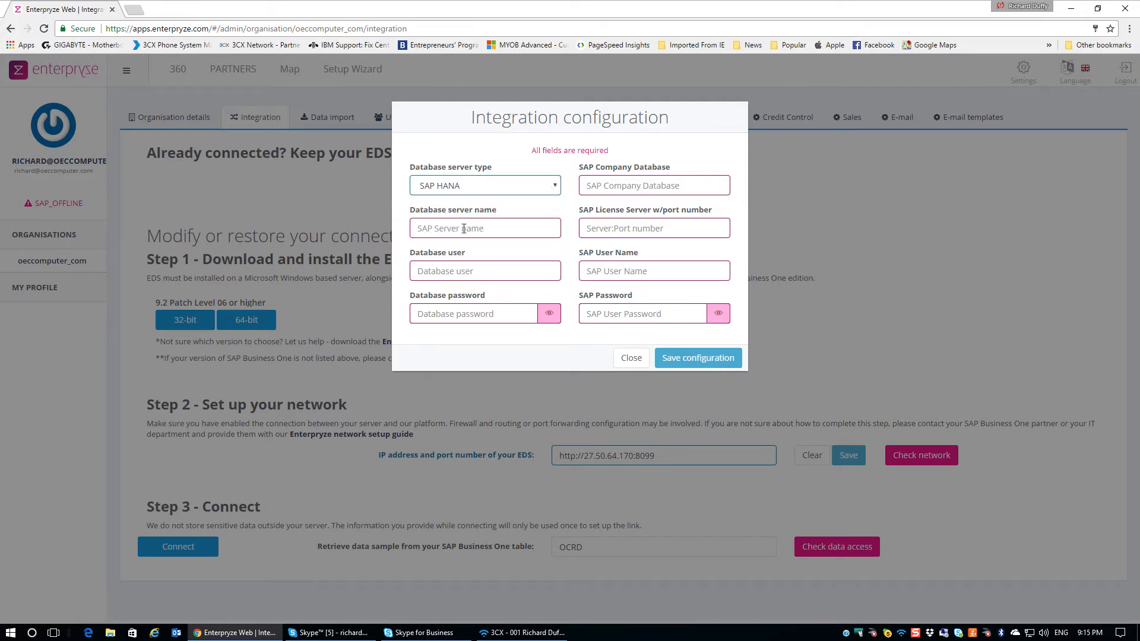
type("hana-a.smbsolutions.com.au")
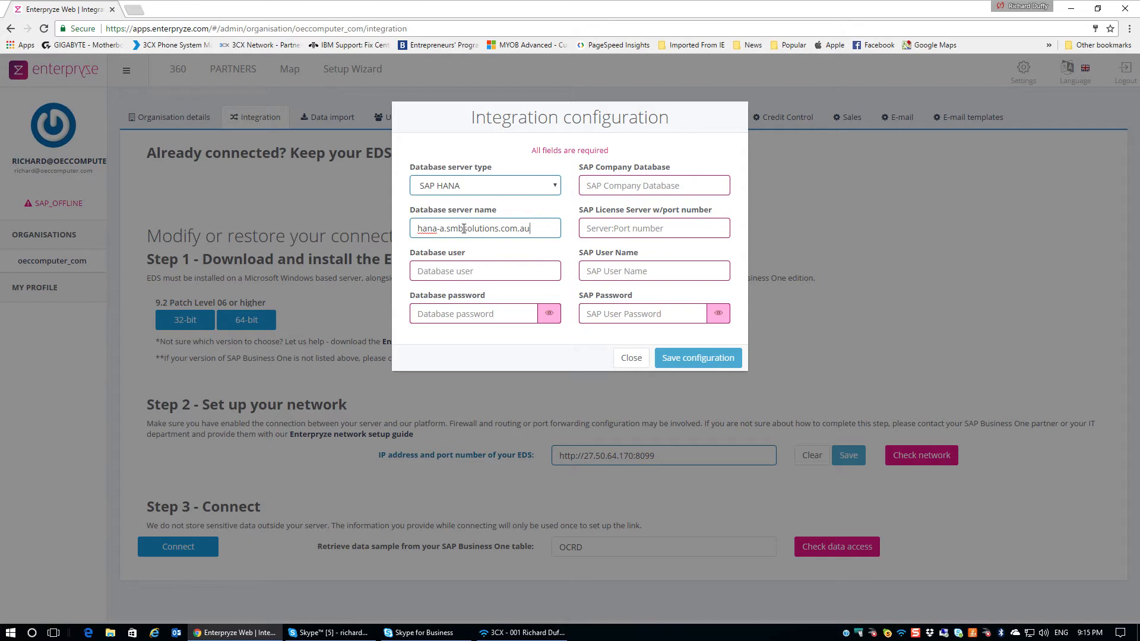
type(":30015")
left_click(479, 271)
type("SYSTEM")
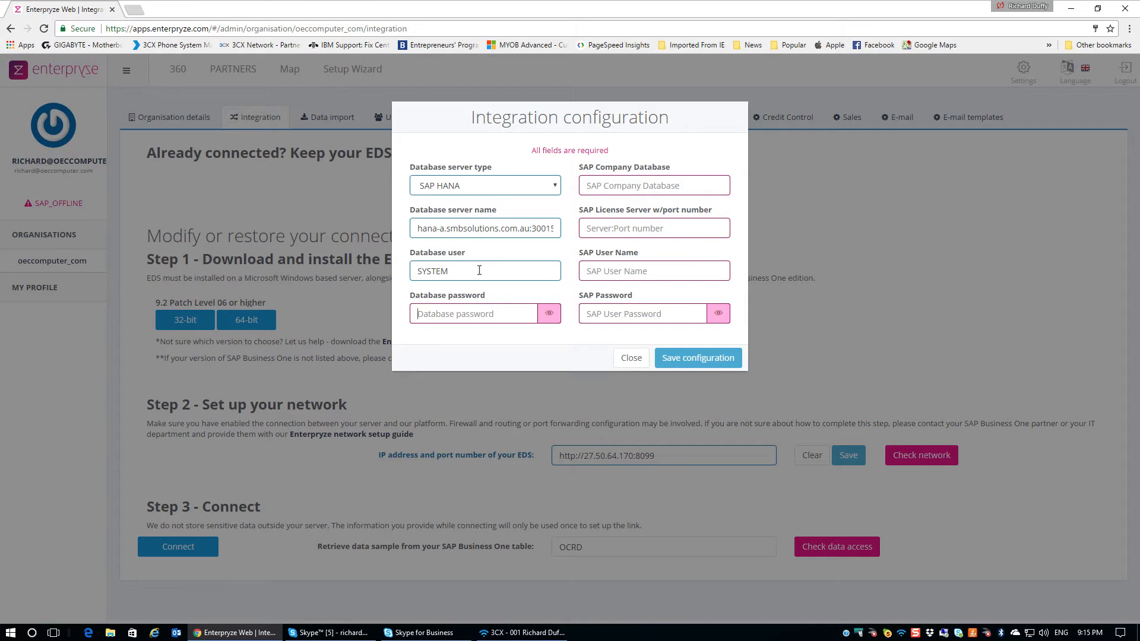
key("Tab")
type("******")
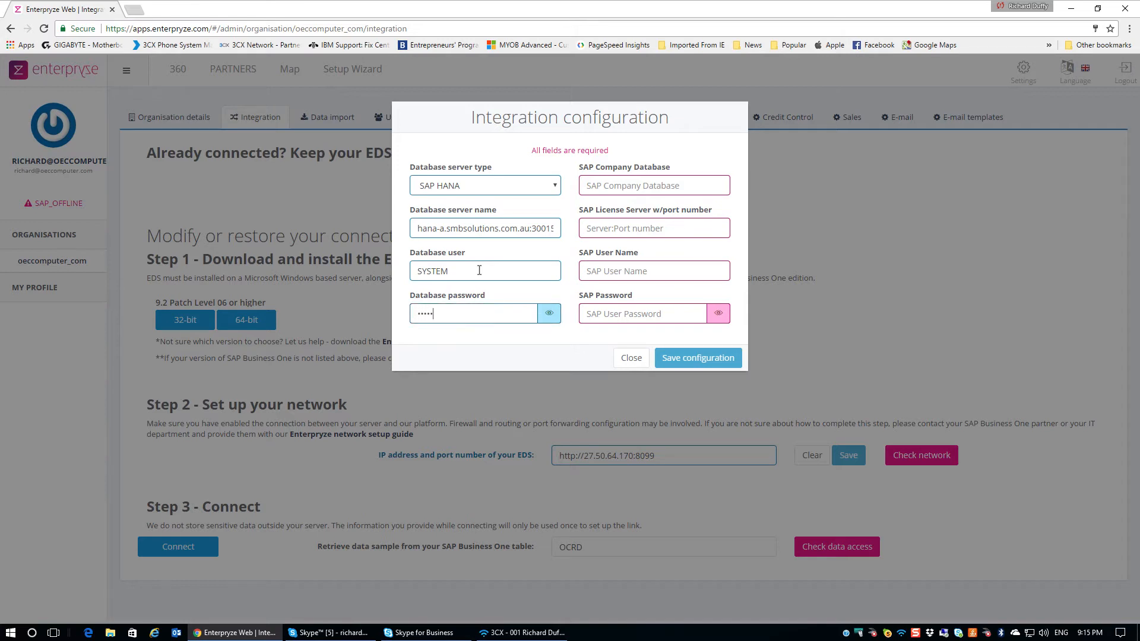
type("**")
Enter company database SBODEMOUS, license server hana-a.smbsolutions.com.au:40000 and the SAP login, then save
left_click(638, 191)
type("S")
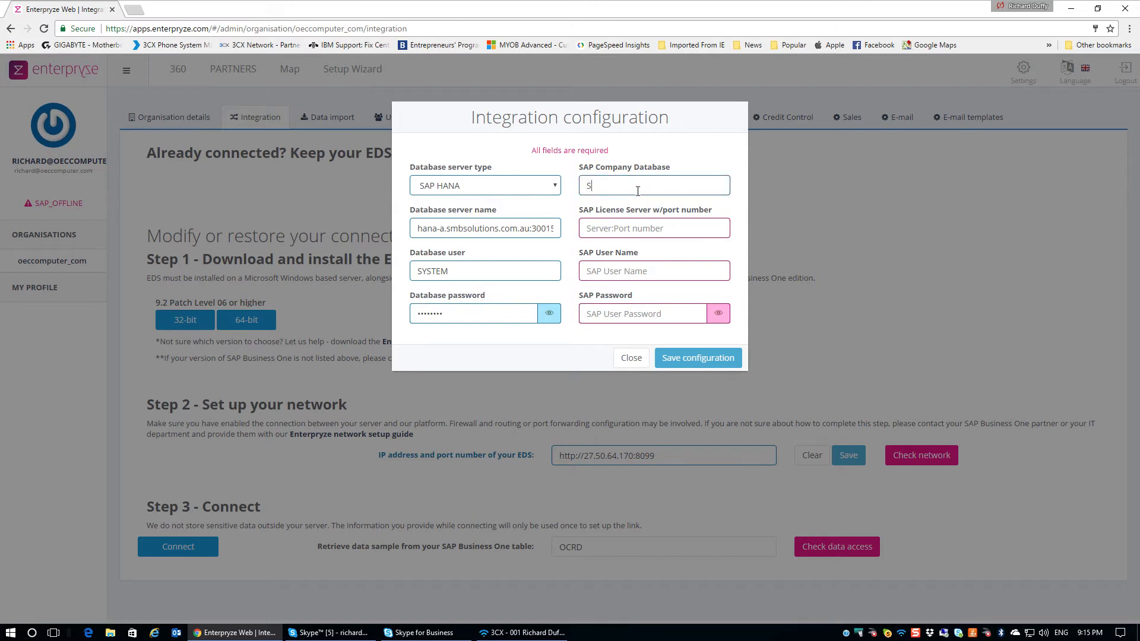
type("BODEMOUS")
type("hana")
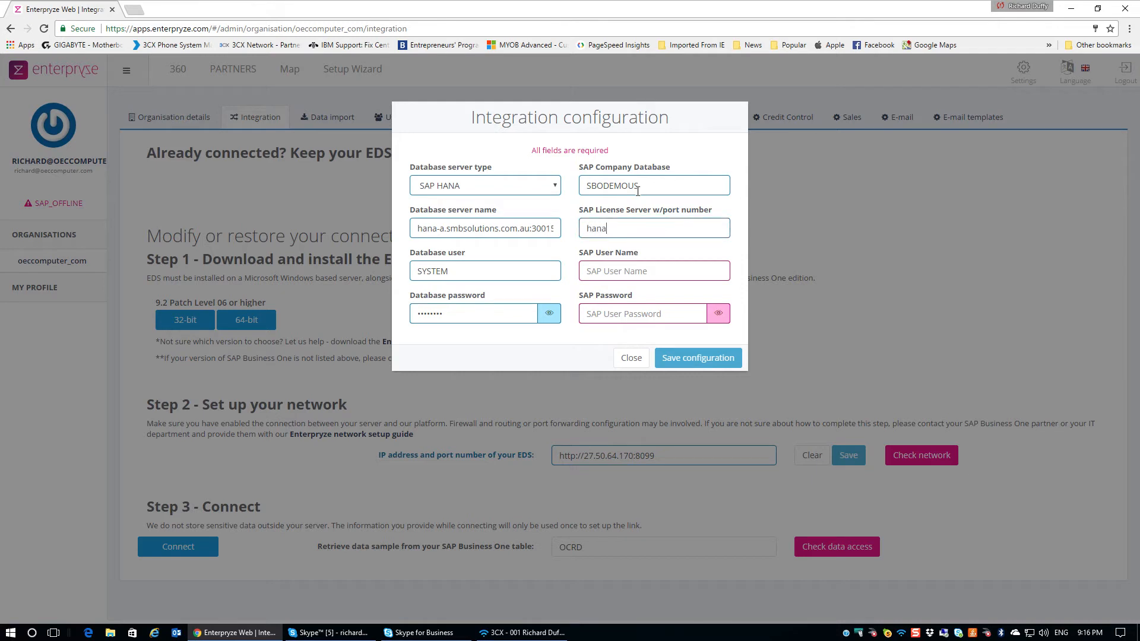
type("-a.smbsolutions.com.au:4")
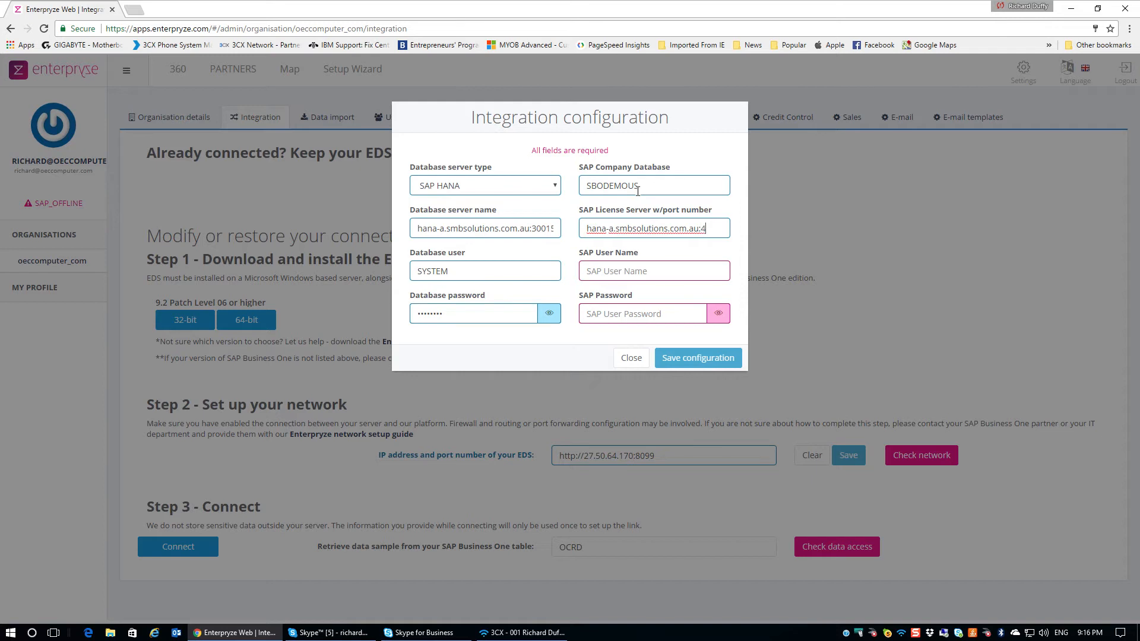
type("0000")
key("Tab")
type("manage")
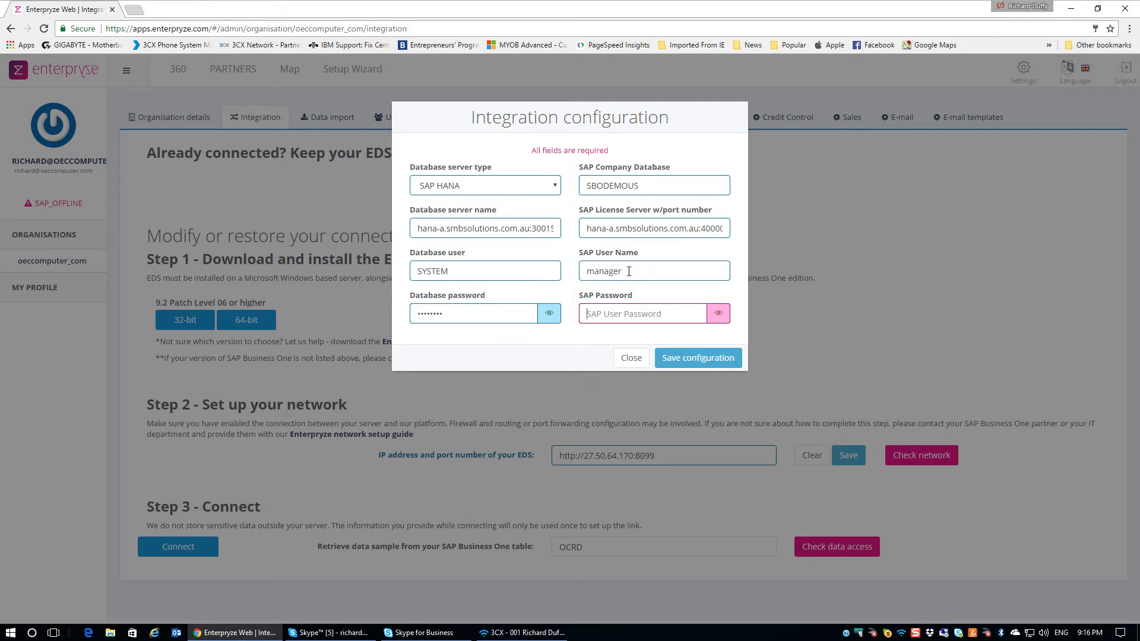
type("manager")
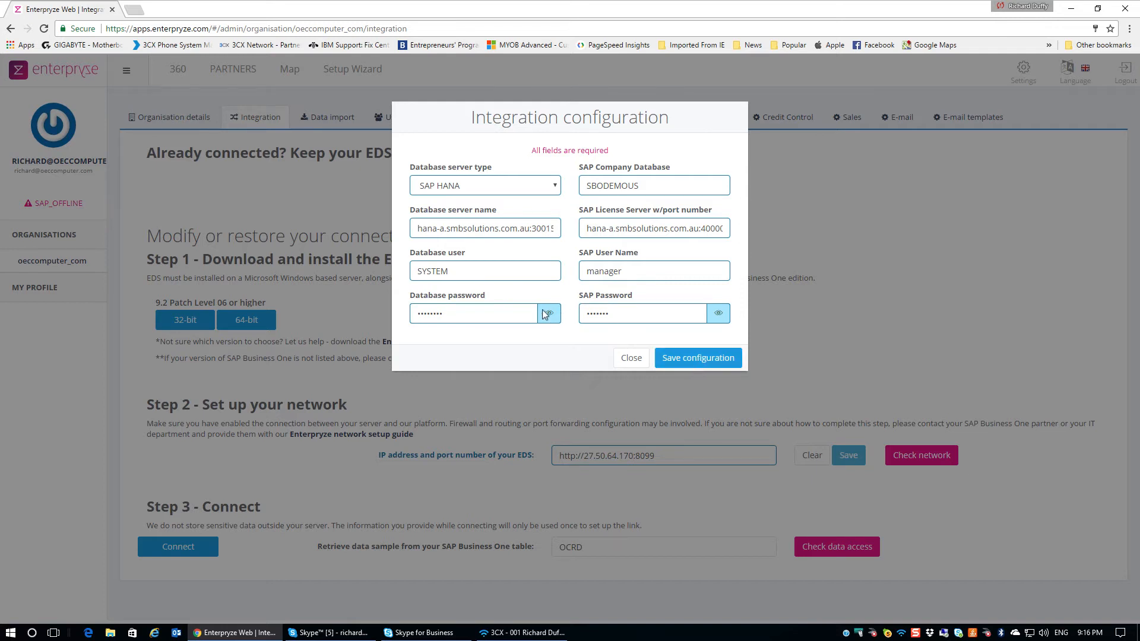
left_click(718, 315)
left_click(718, 315)
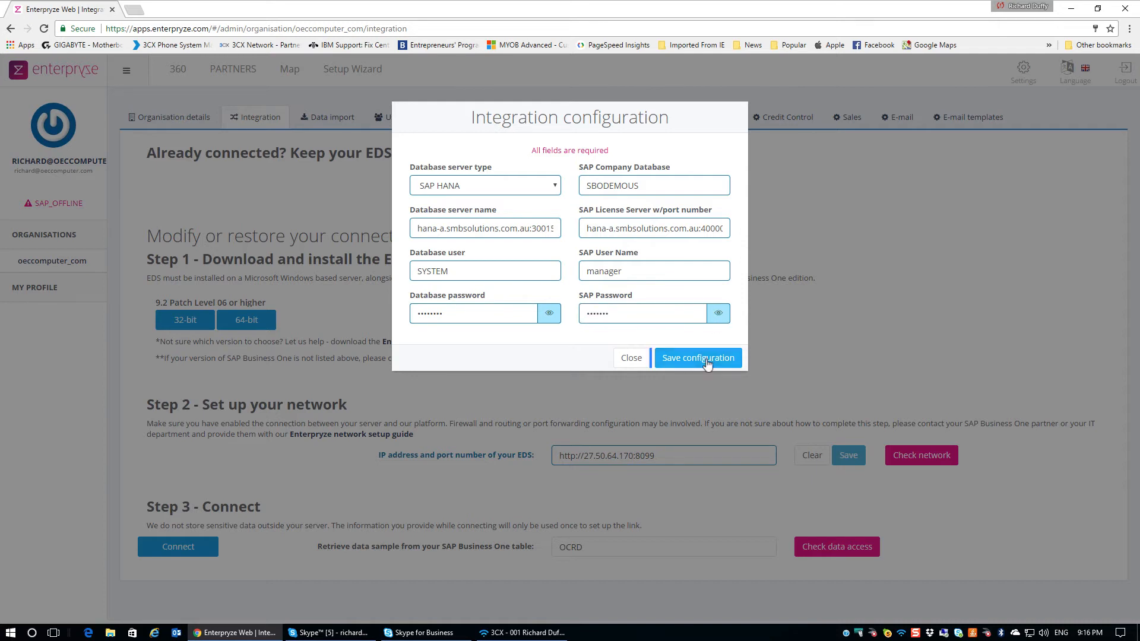
left_click(702, 358)
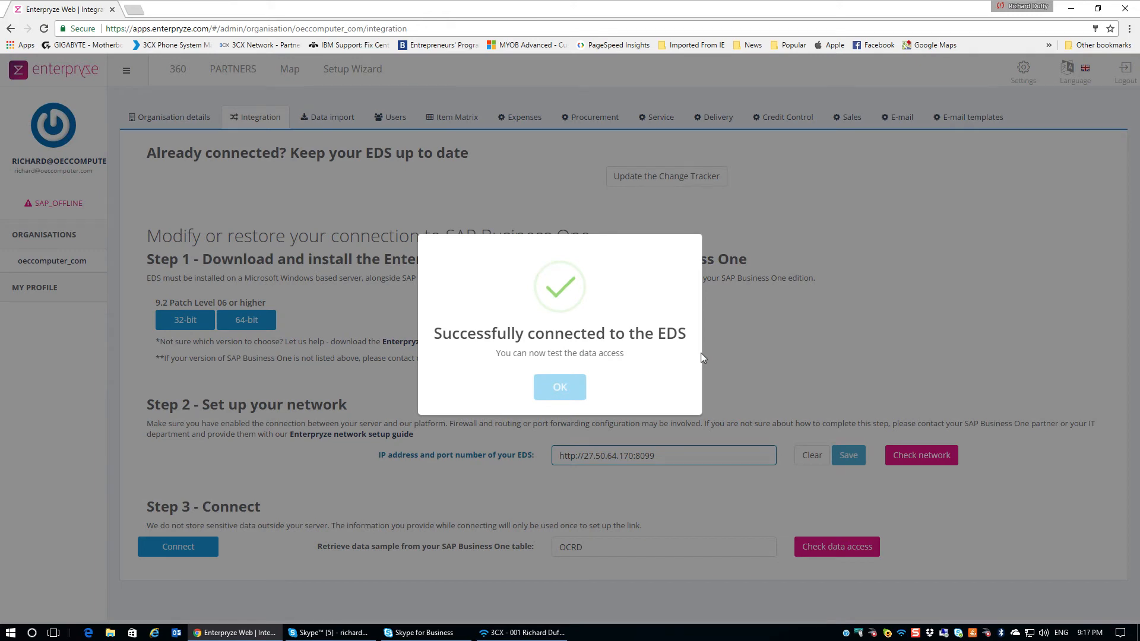
Dismiss the connection confirmation and check data access on table OCRD, reviewing the sample records
left_click(561, 387)
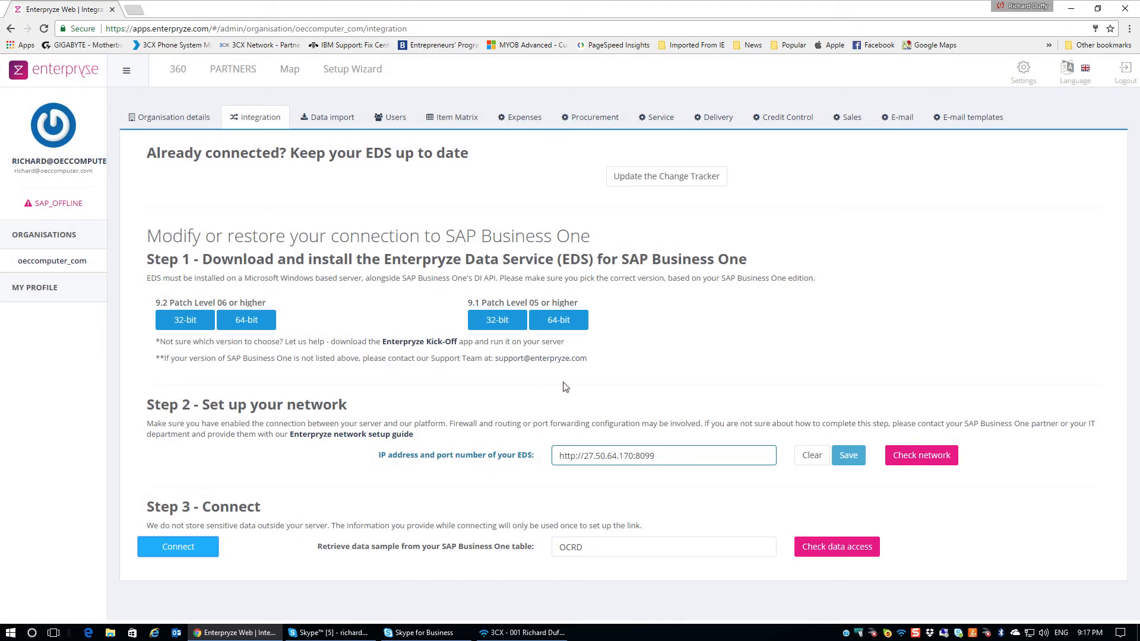
left_click(586, 550)
double_click(586, 548)
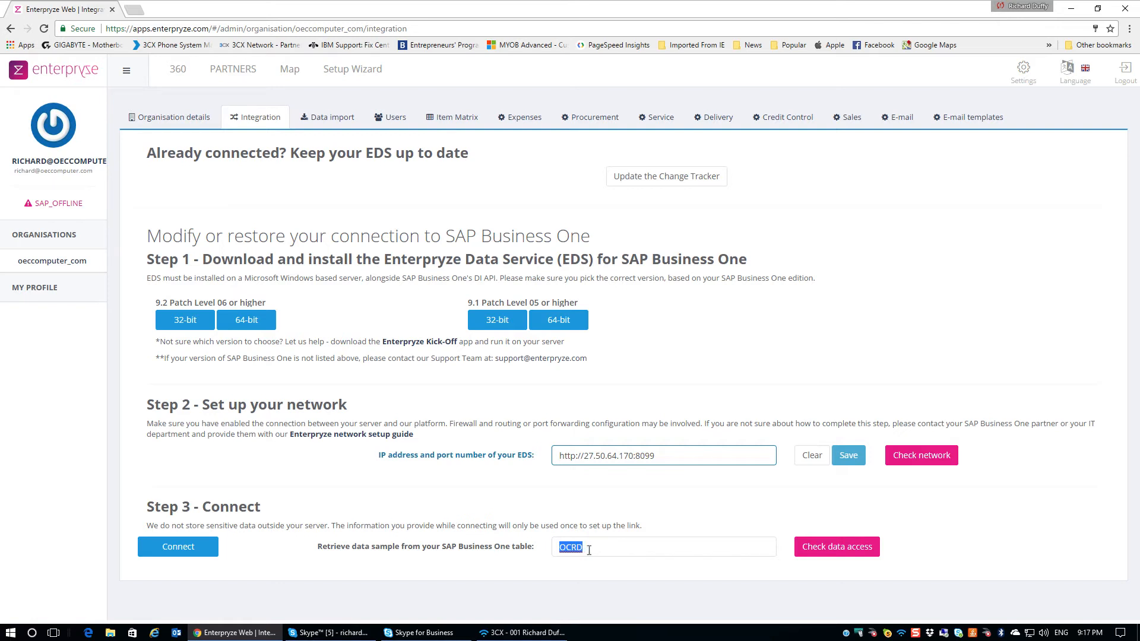
left_click(837, 547)
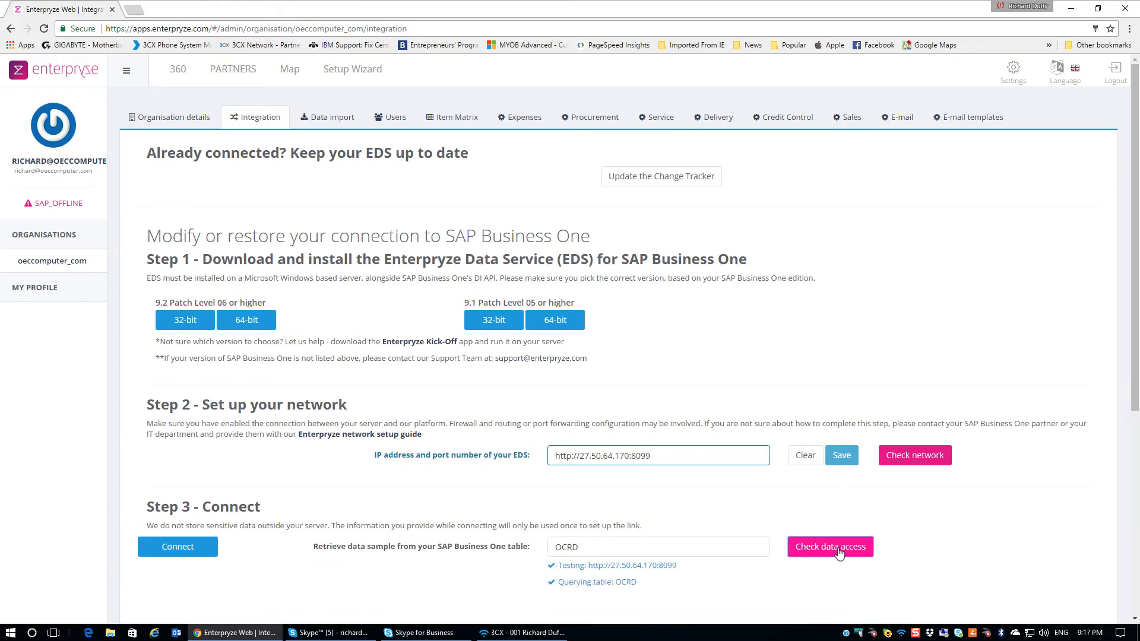
scroll(839, 553, "down", 5)
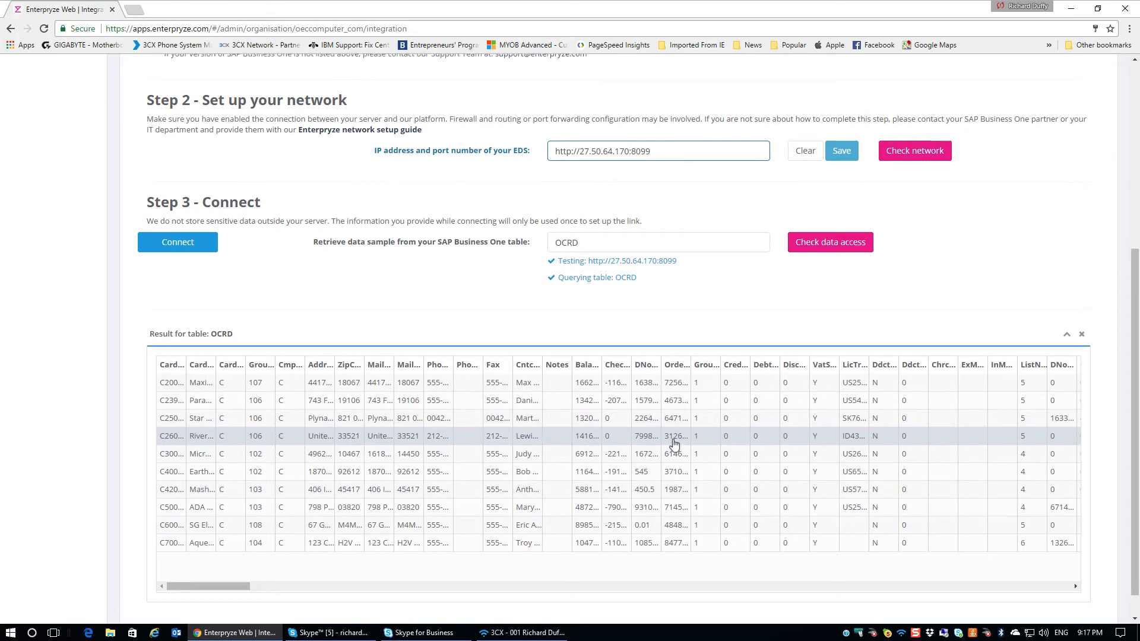
scroll(674, 444, "up", 5)
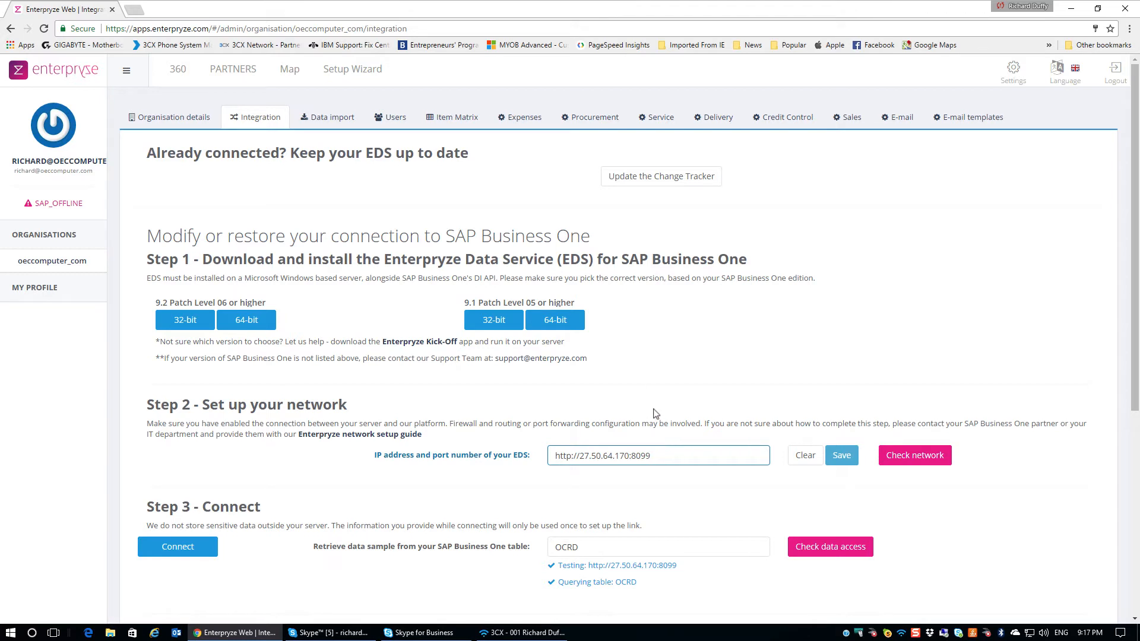
On Data import, tick Dictionaries, Administration Details, Business Partner, Item, Account, Vat Code, Cost Centre, Project, Service Contract, Customer Equipment Card
left_click(330, 118)
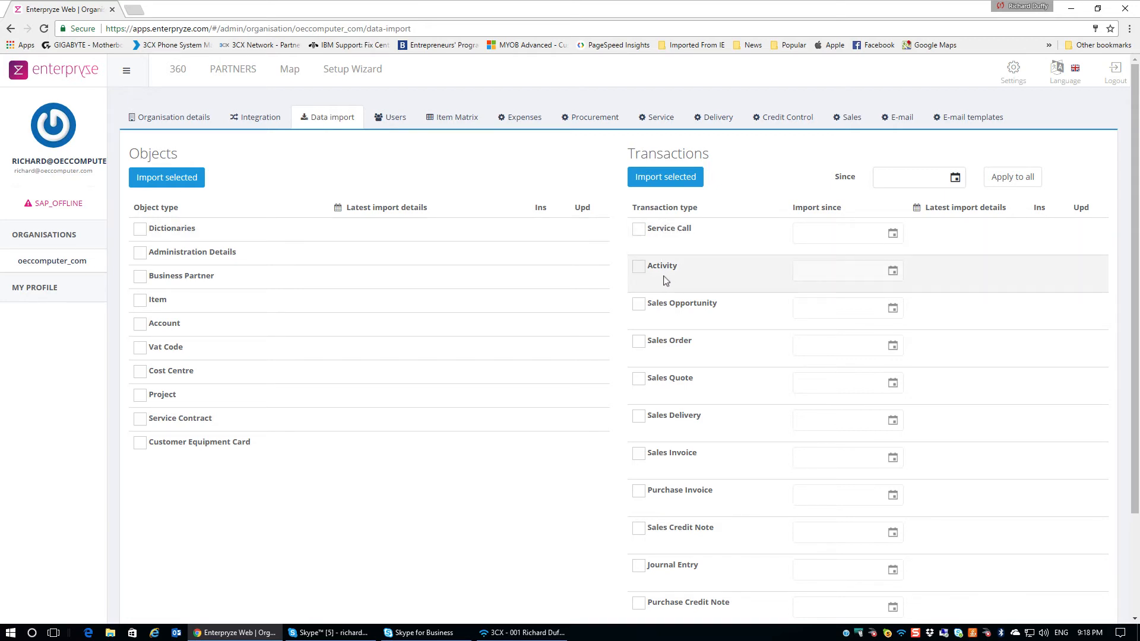
left_click(140, 233)
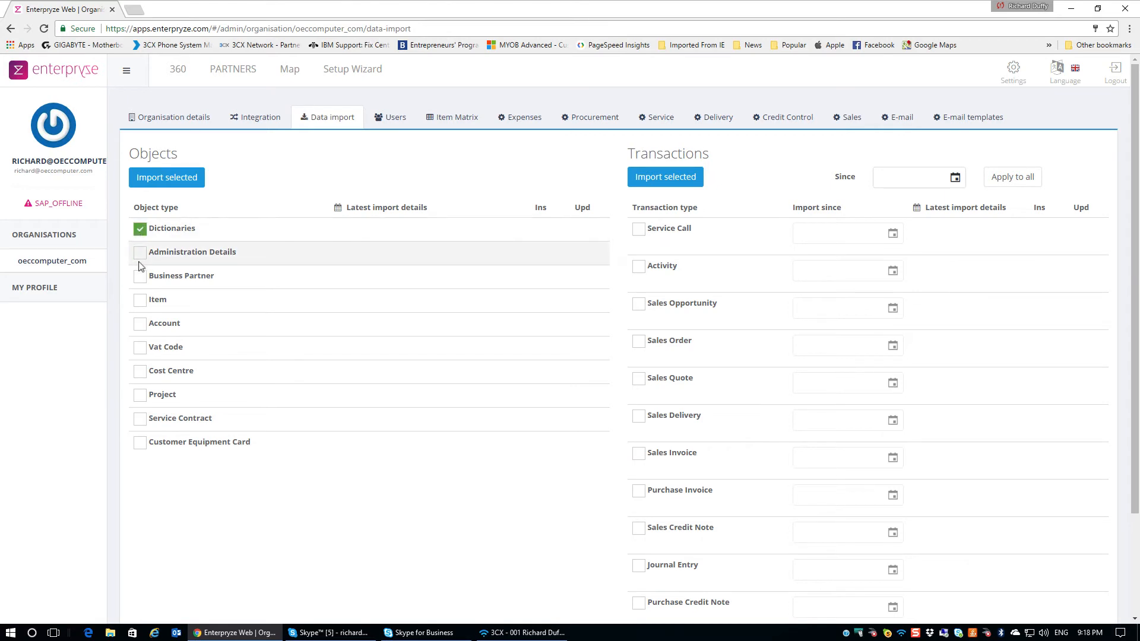
left_click(140, 255)
left_click(139, 277)
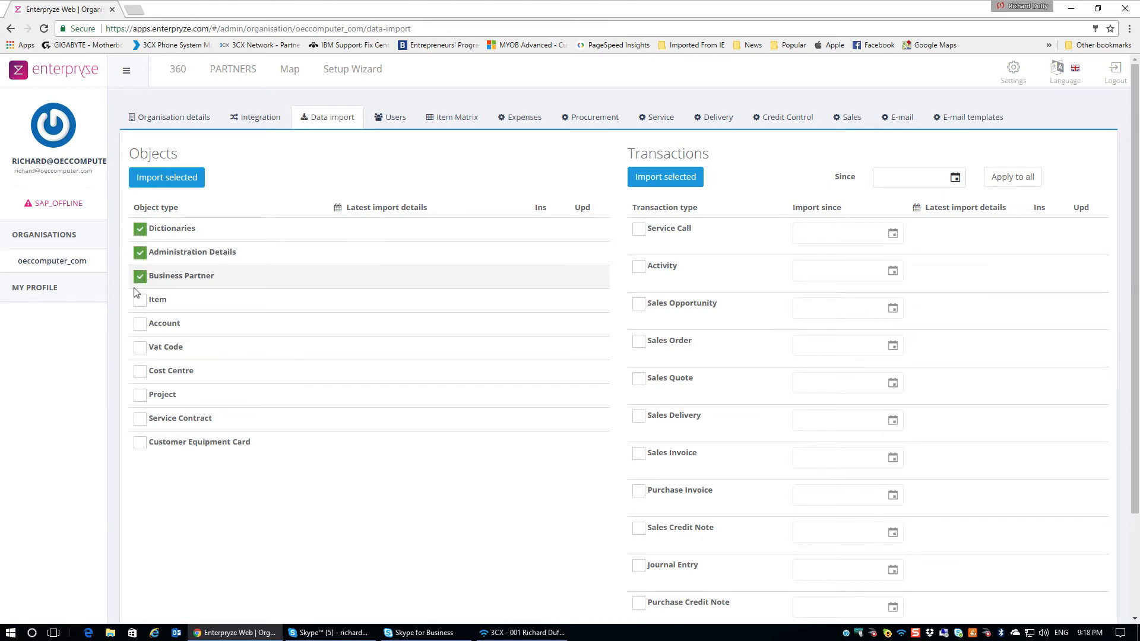
left_click(140, 301)
left_click(140, 325)
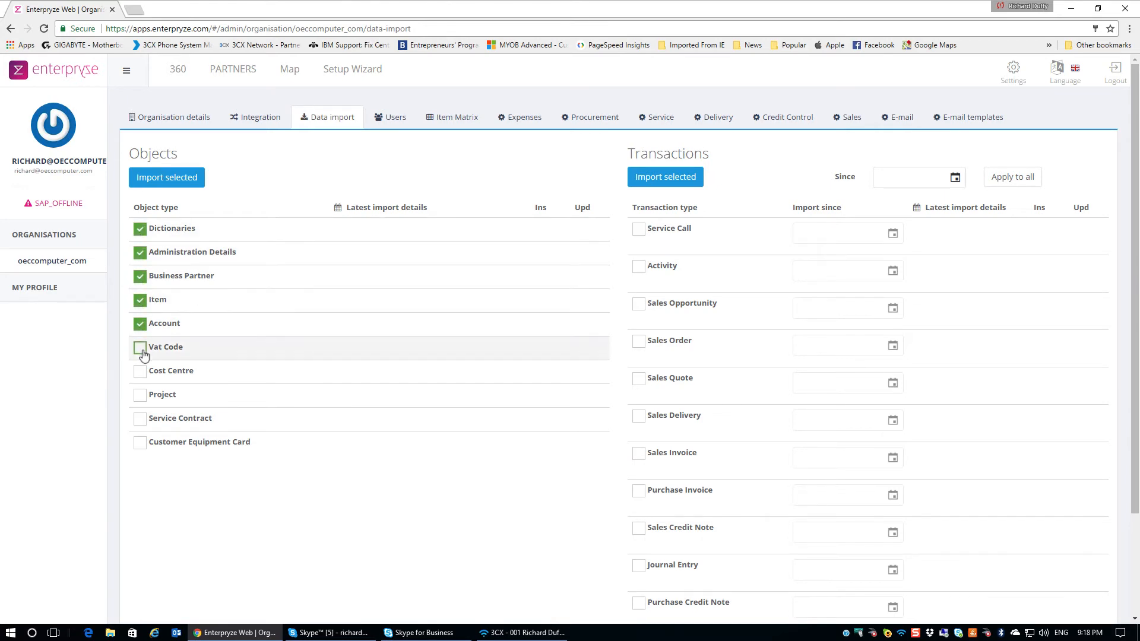
left_click(140, 349)
left_click(139, 373)
left_click(139, 396)
left_click(140, 419)
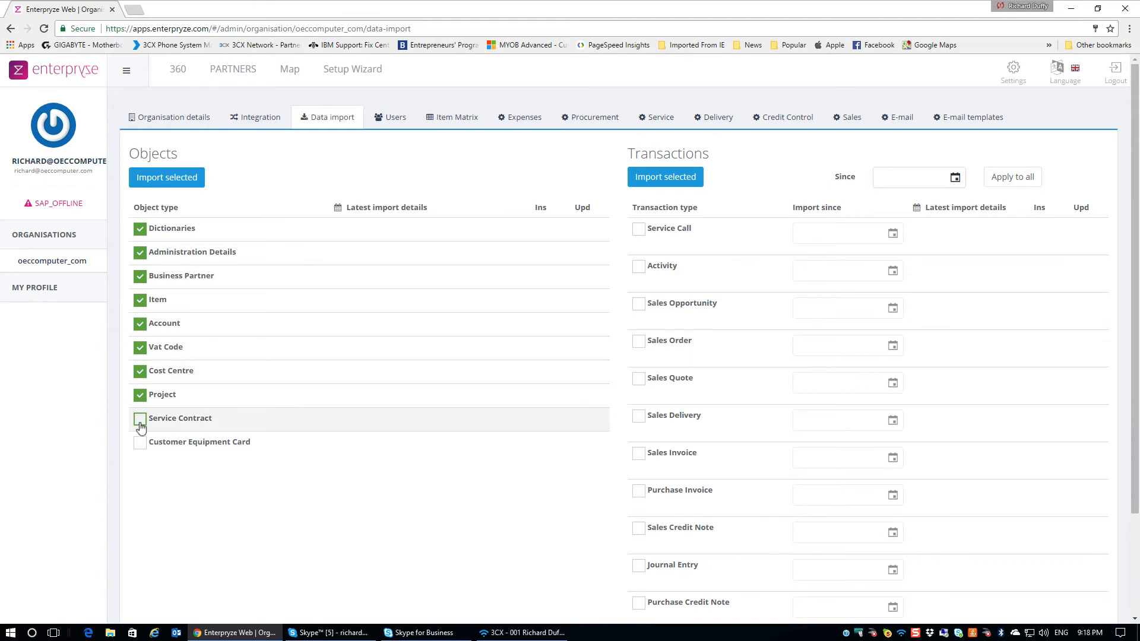
left_click(140, 443)
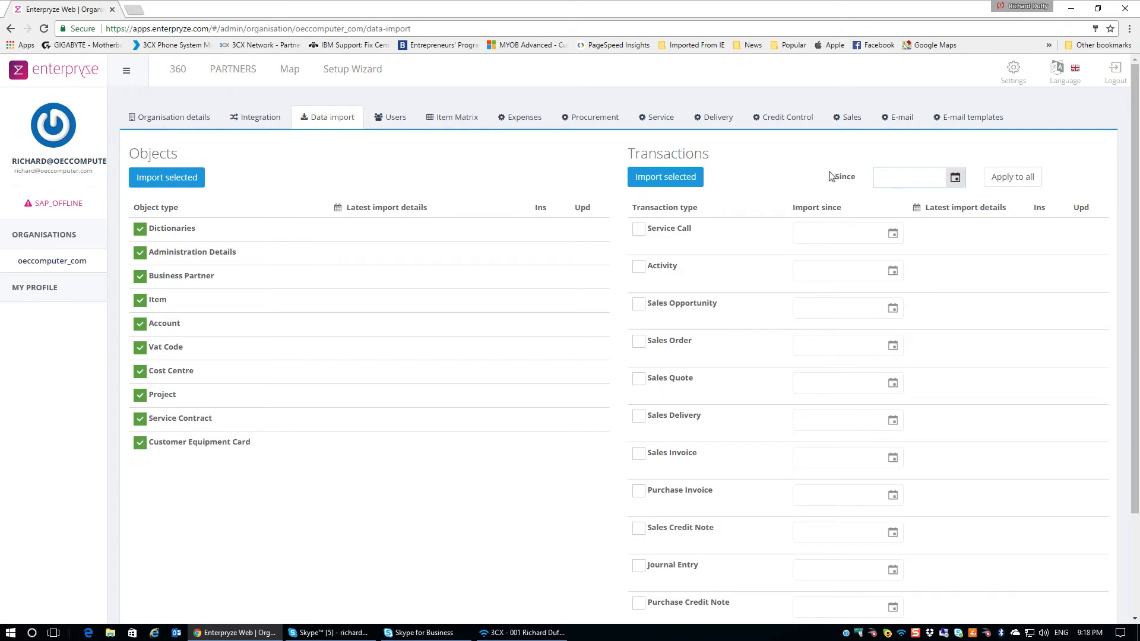
Import the selected objects, accepting the overwrite warning and the import-started notice
left_click(161, 182)
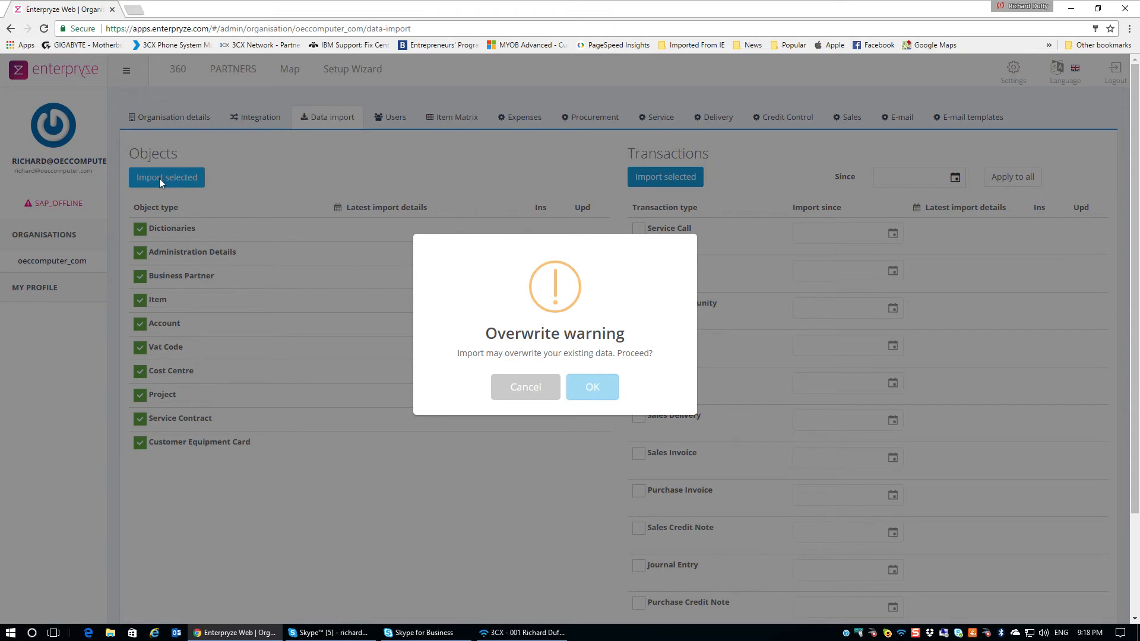
left_click(594, 387)
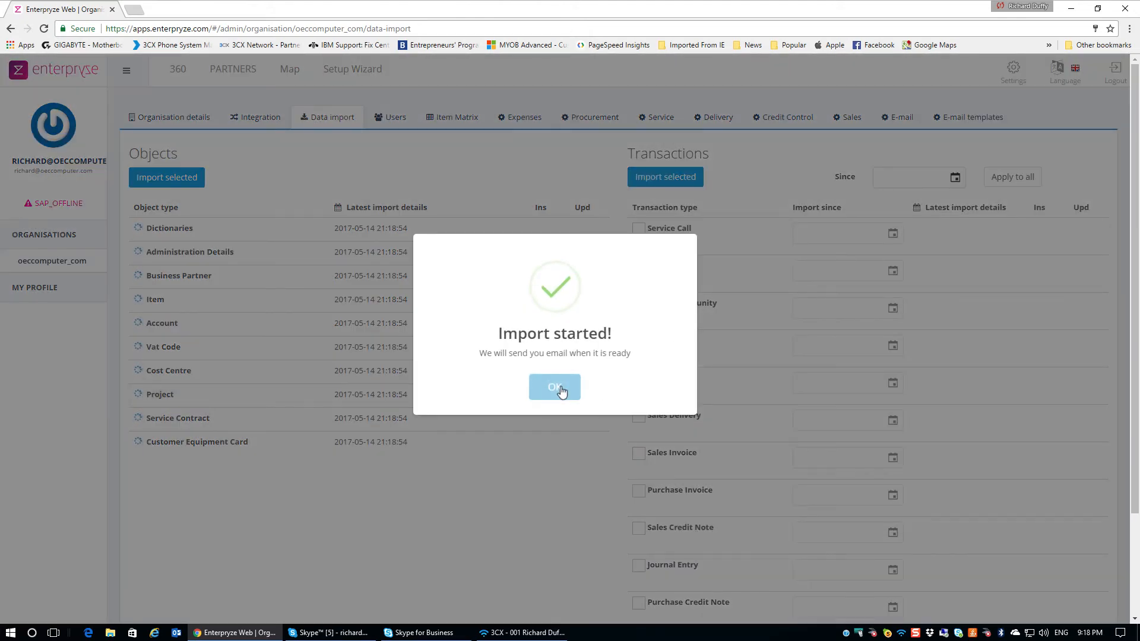
left_click(561, 390)
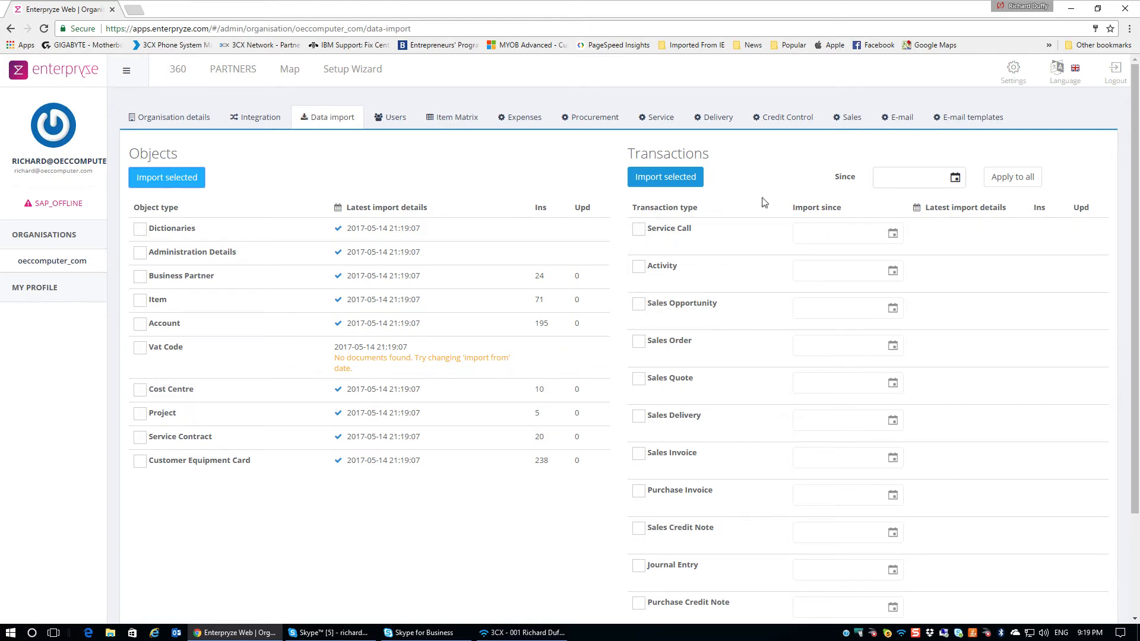
Tick every transaction type for import, from Service Call through Outgoing Payment
left_click(637, 230)
left_click(638, 267)
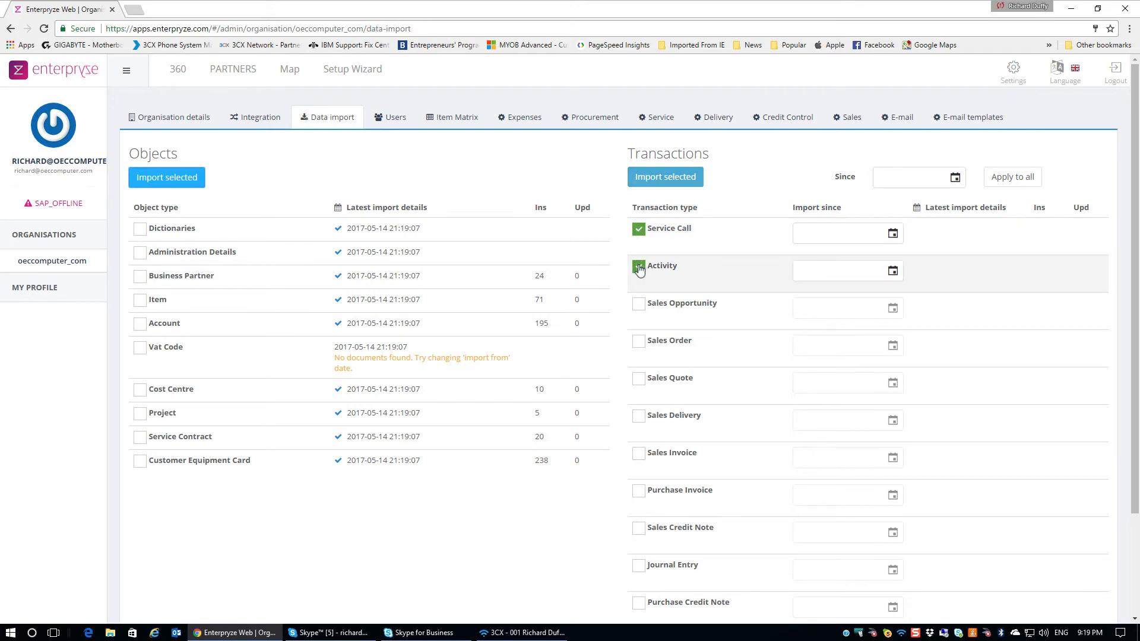
left_click(638, 304)
left_click(638, 342)
left_click(639, 379)
scroll(640, 380, "down", 2)
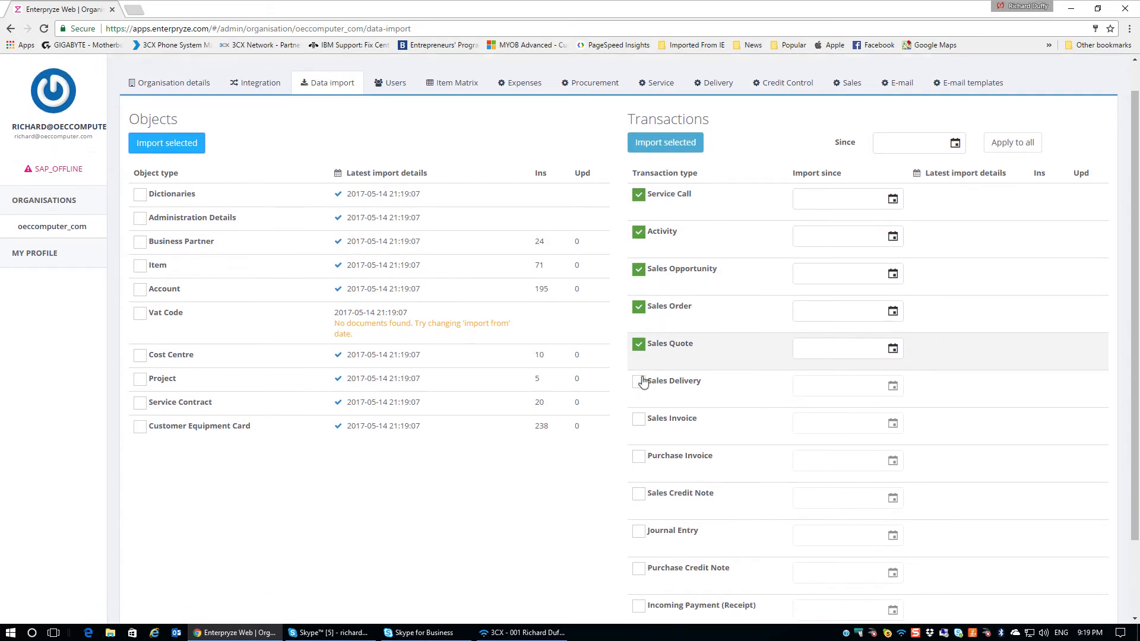
left_click(638, 289)
left_click(638, 327)
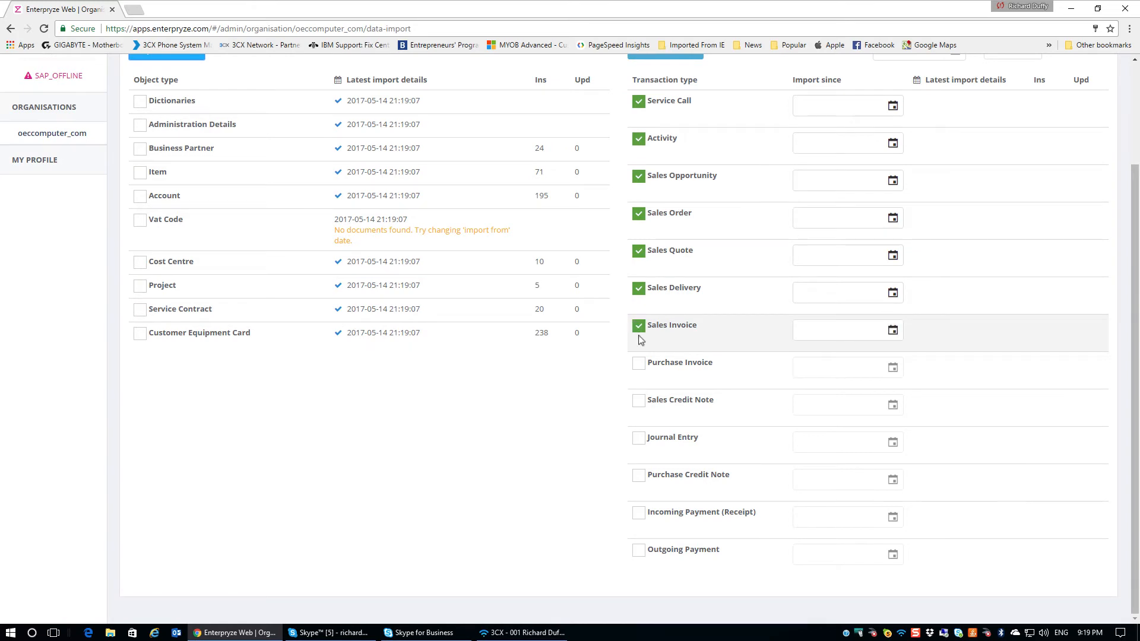
left_click(639, 365)
left_click(639, 402)
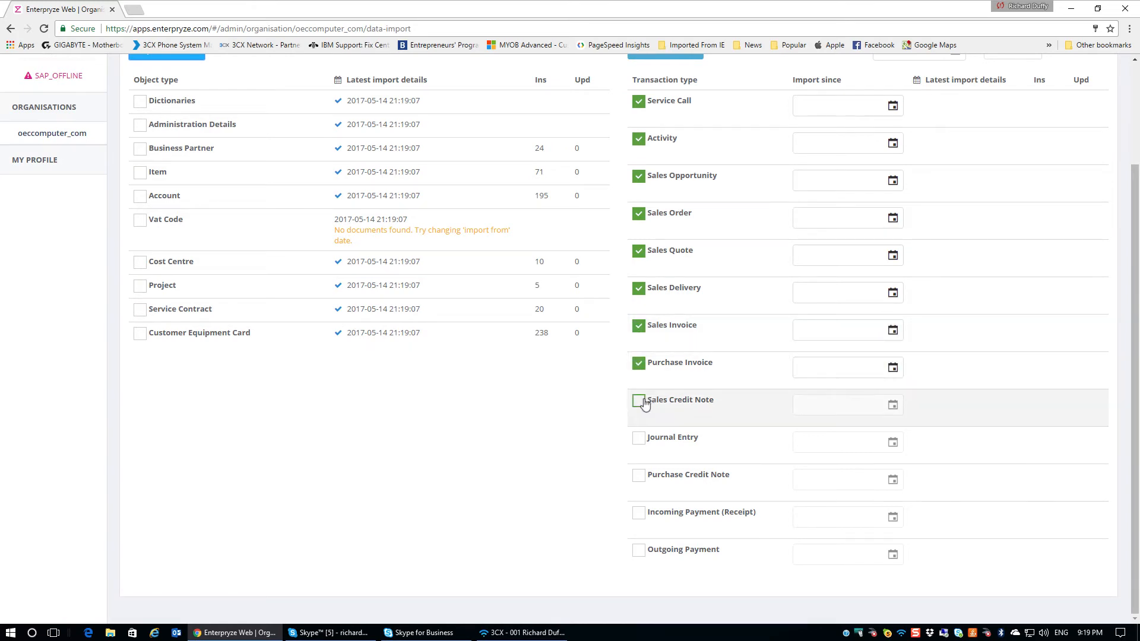
left_click(639, 444)
left_click(639, 478)
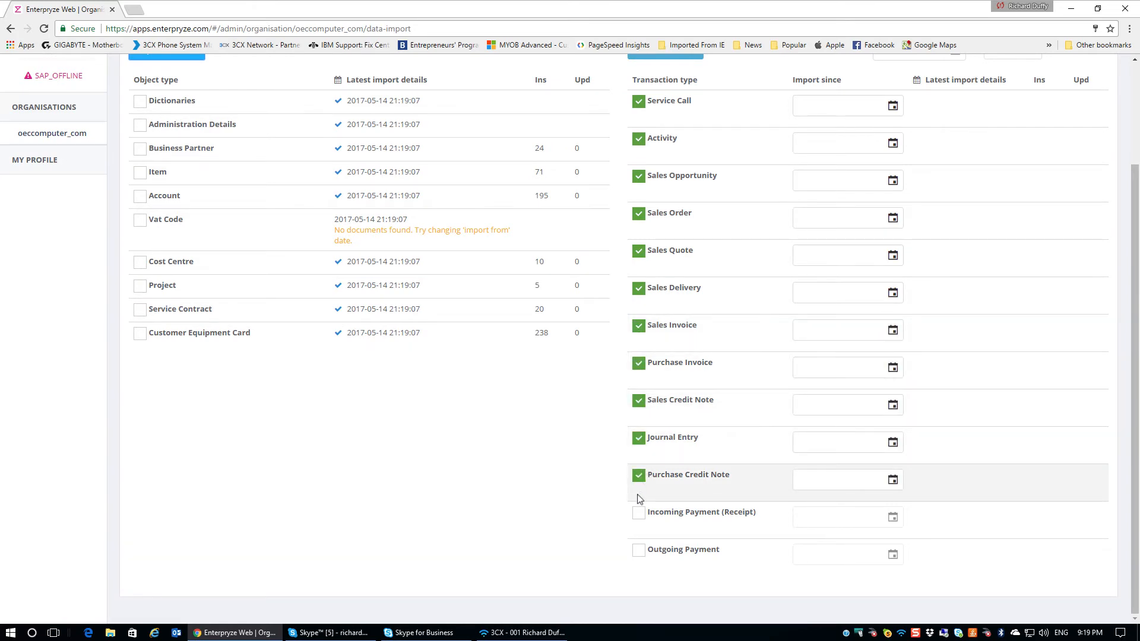
left_click(640, 514)
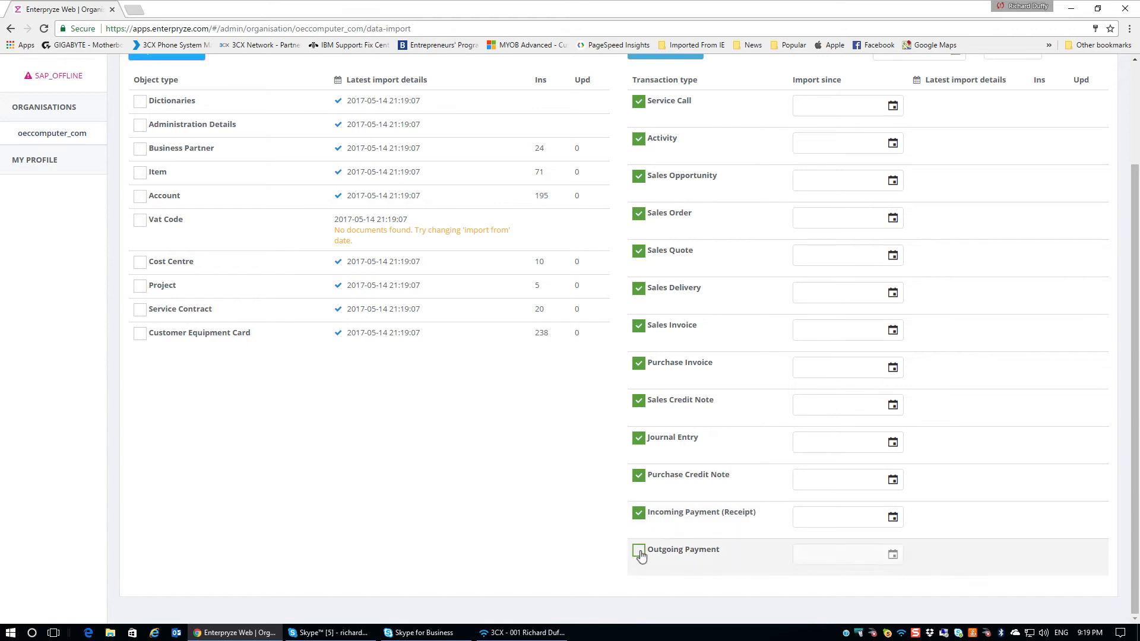
left_click(640, 551)
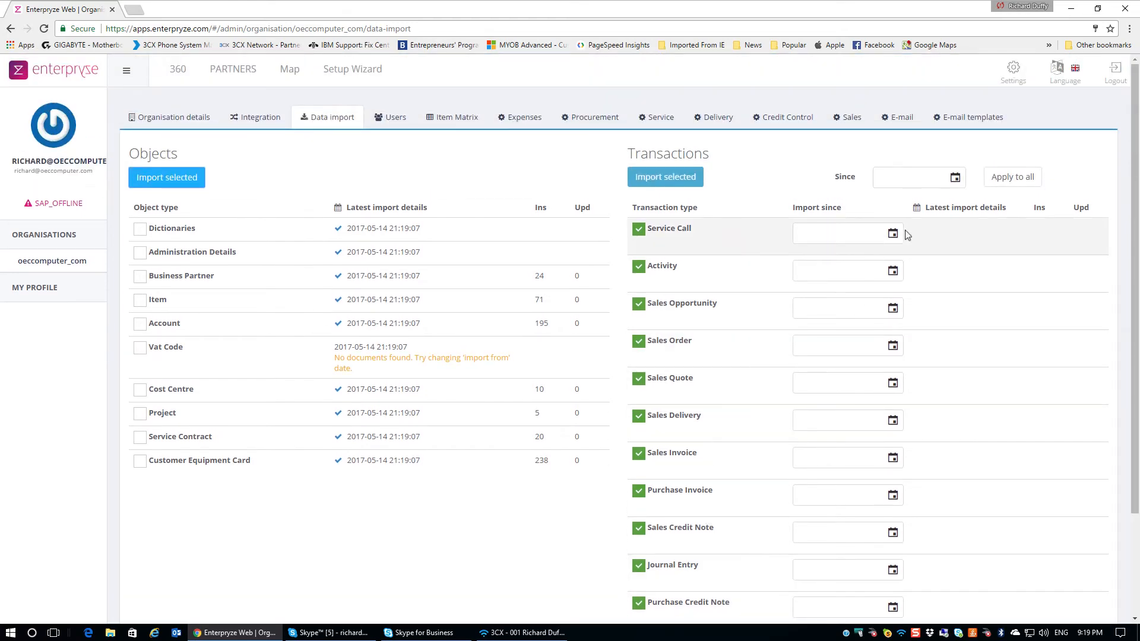
Set the since date to 01/01/2008 and apply it to all transaction types
left_click(955, 178)
left_click(975, 217)
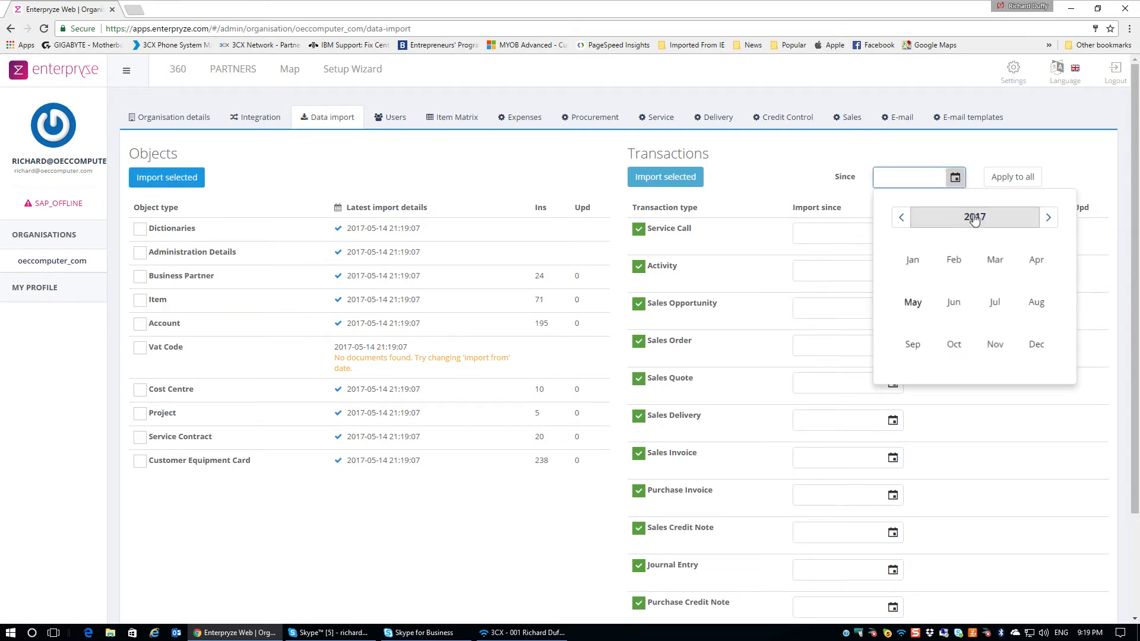
left_click(900, 218)
left_click(901, 218)
left_click(900, 218)
left_click(901, 218)
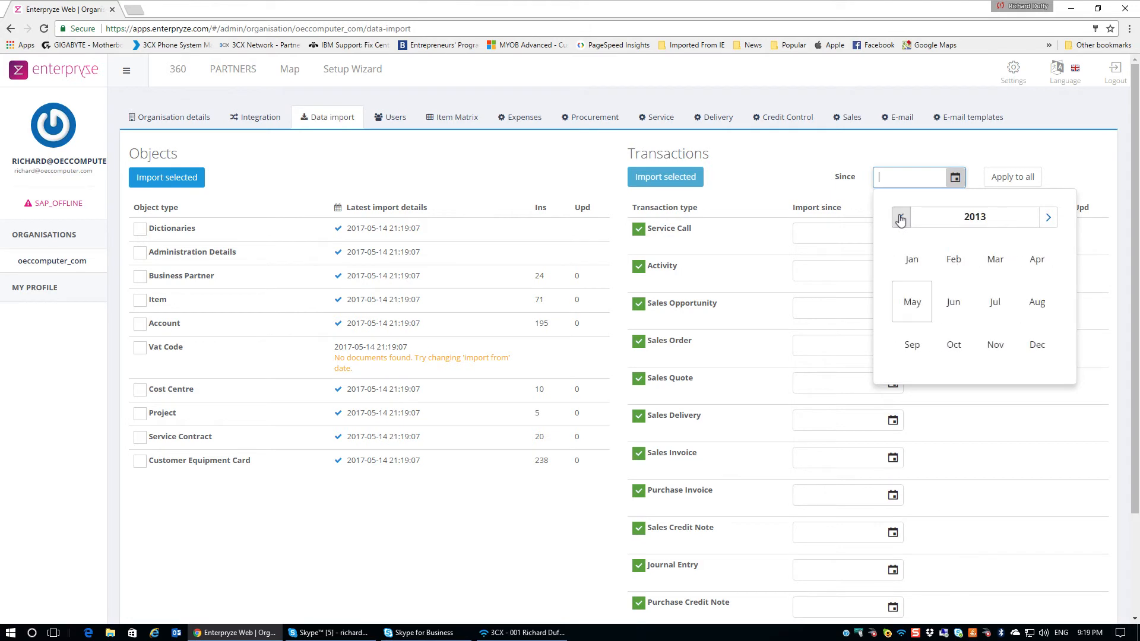
left_click(901, 218)
left_click(901, 218)
left_click(901, 218)
left_click(901, 218)
left_click(901, 217)
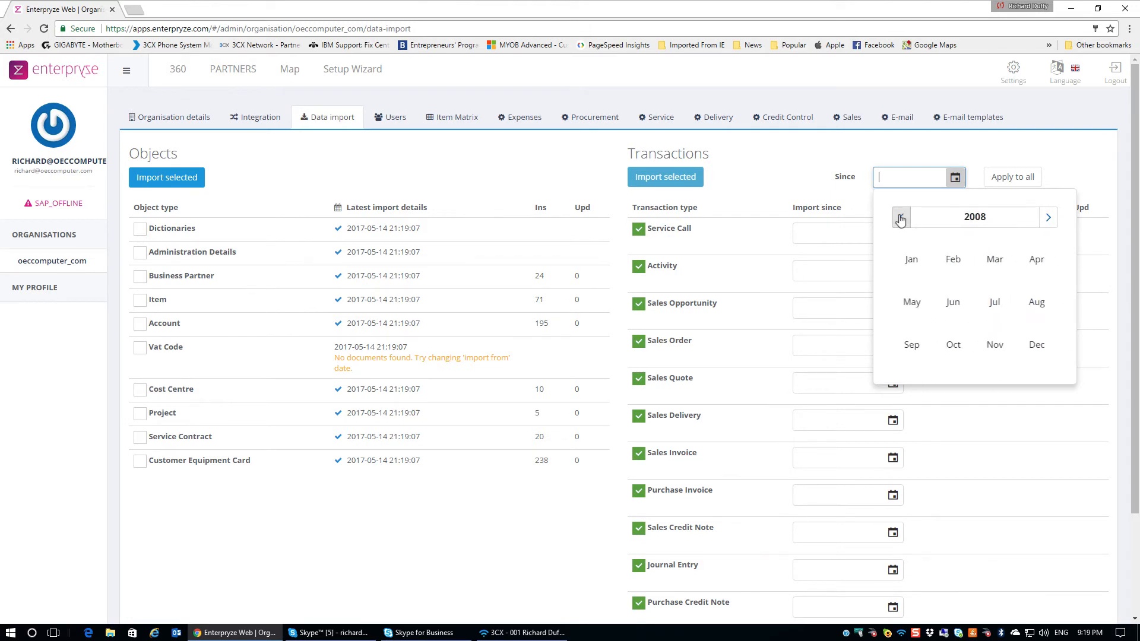
left_click(911, 258)
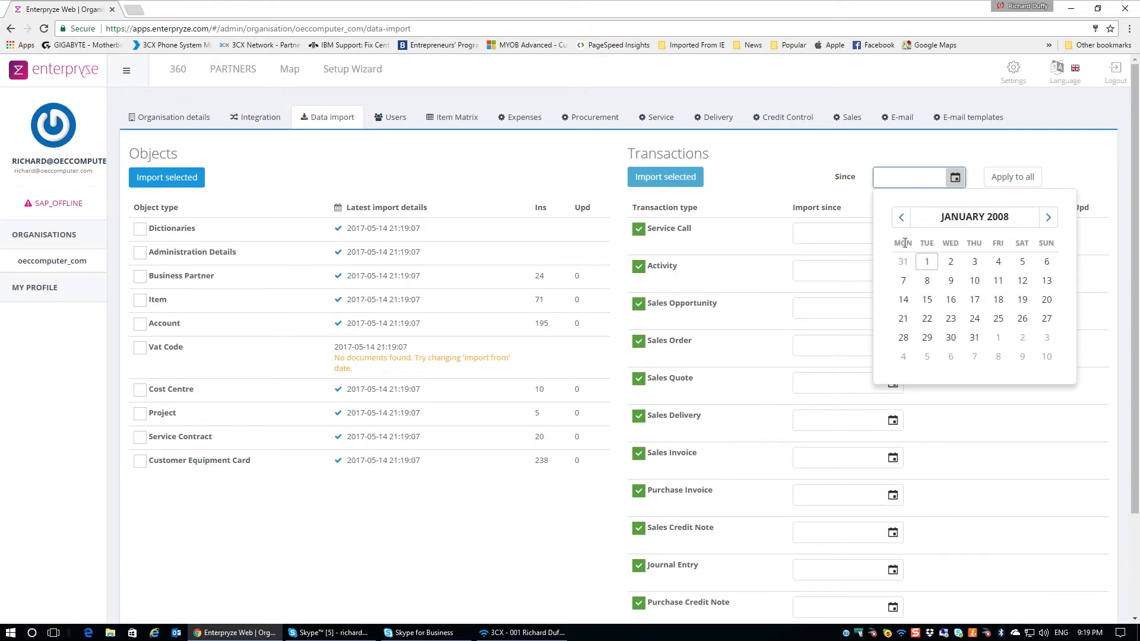
left_click(930, 263)
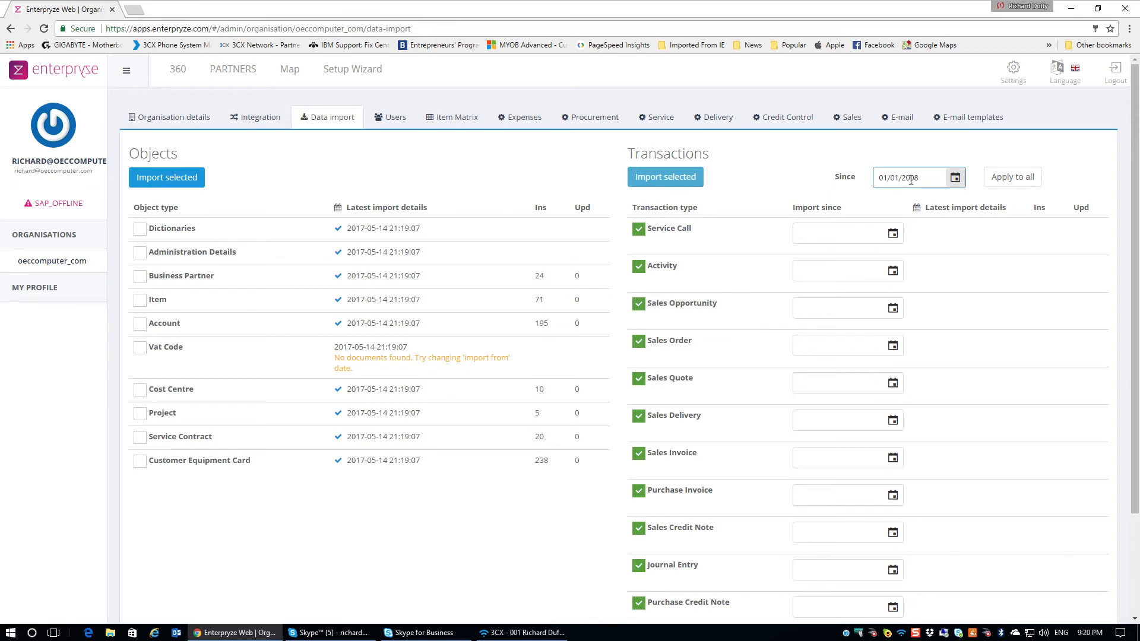
left_click(1013, 178)
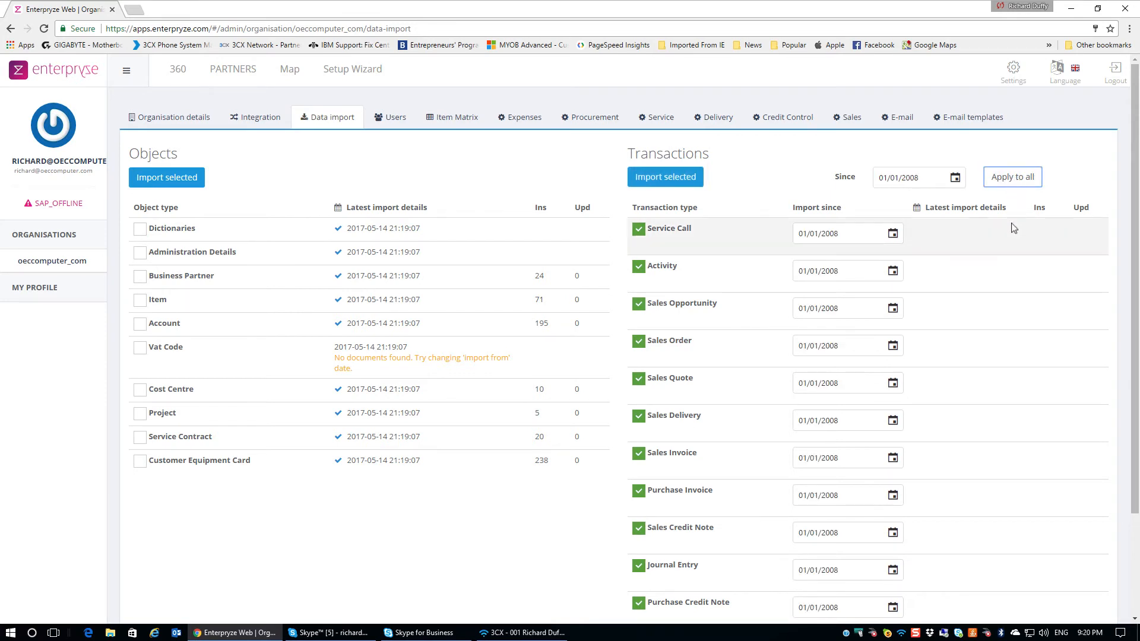
Import the selected transactions, accepting the overwrite warning
scroll(1013, 227, "down", 2)
scroll(1013, 227, "up", 2)
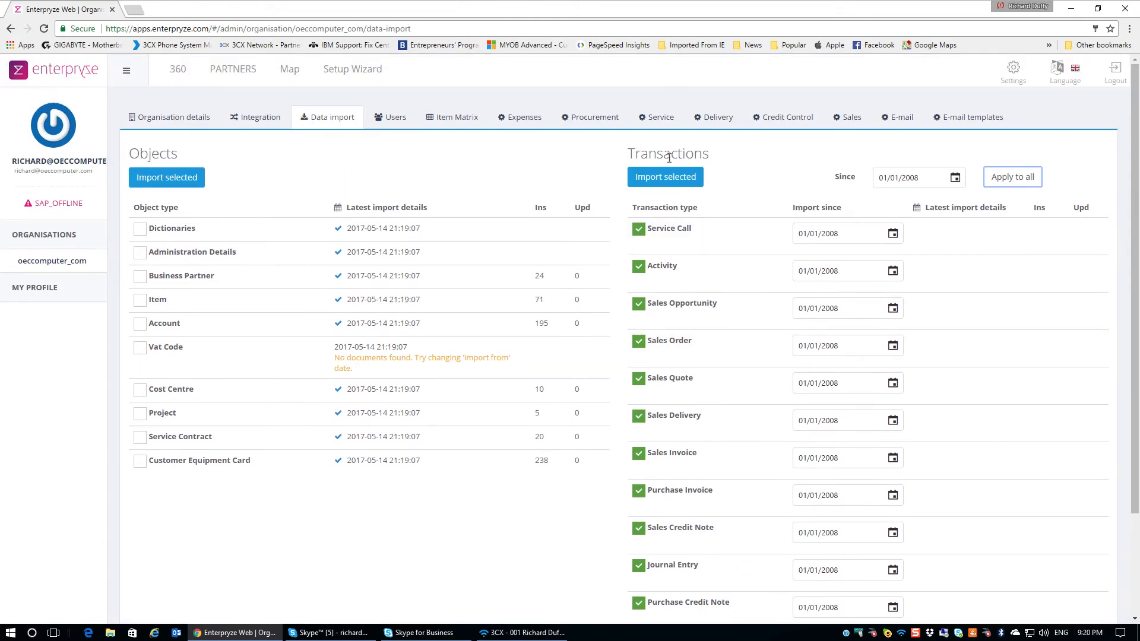
left_click(671, 177)
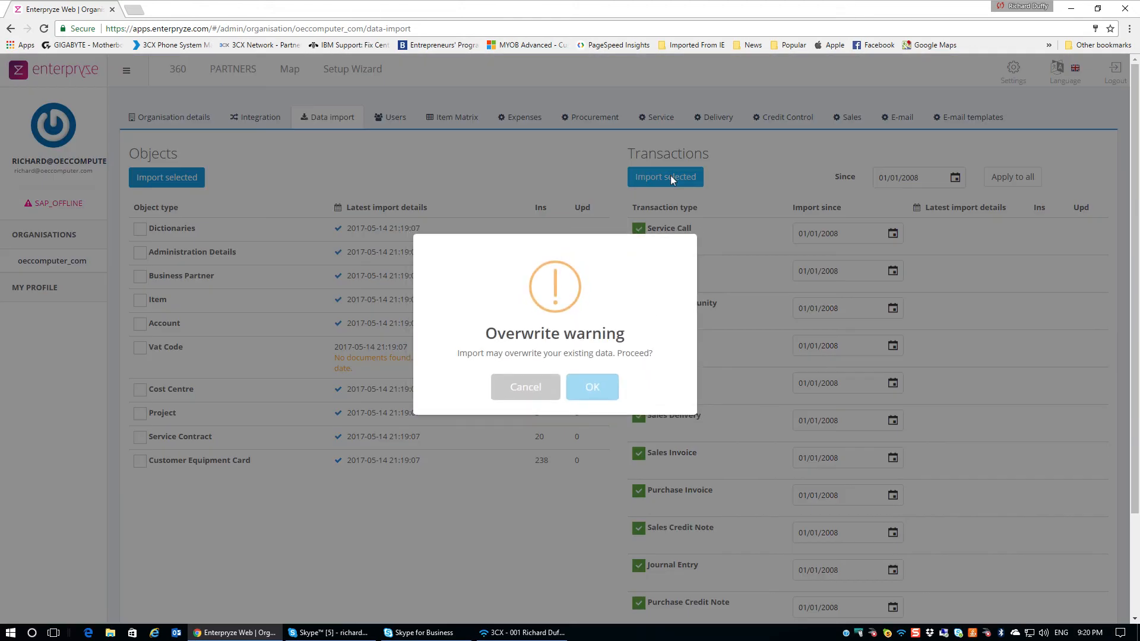
left_click(599, 387)
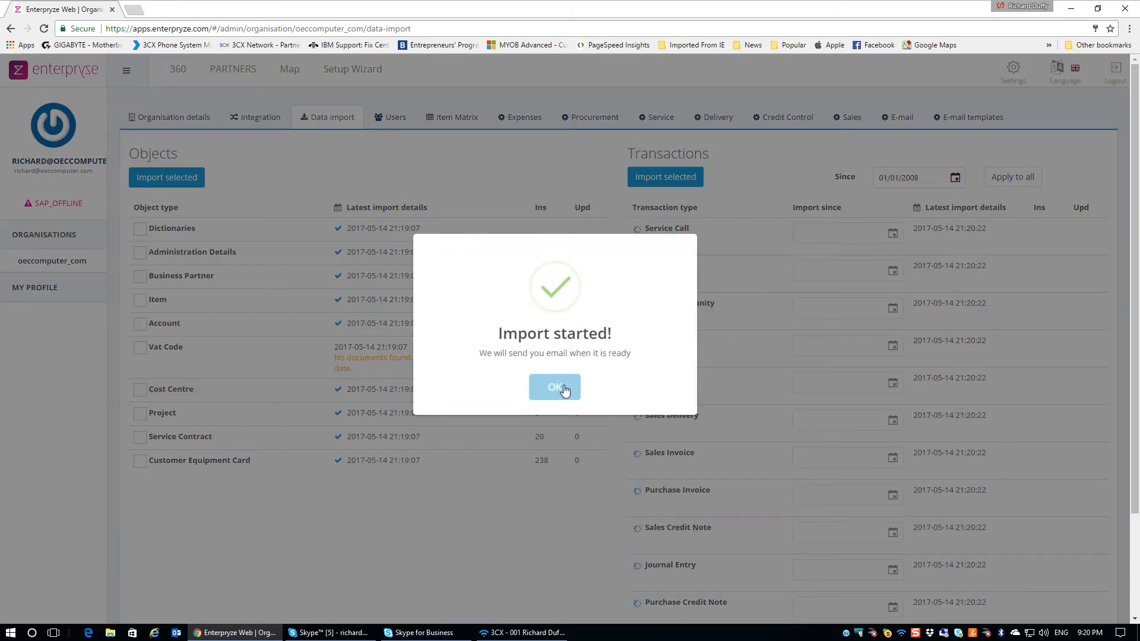
left_click(565, 390)
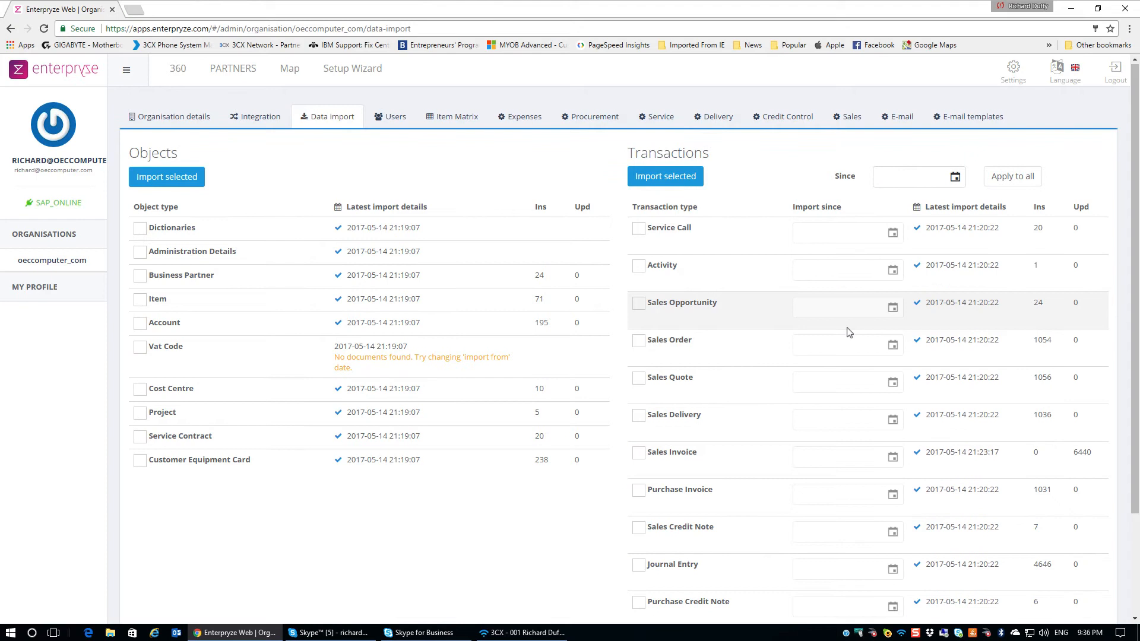
Go to the 360 My Activities page once the import has finished
scroll(847, 331, "down", 2)
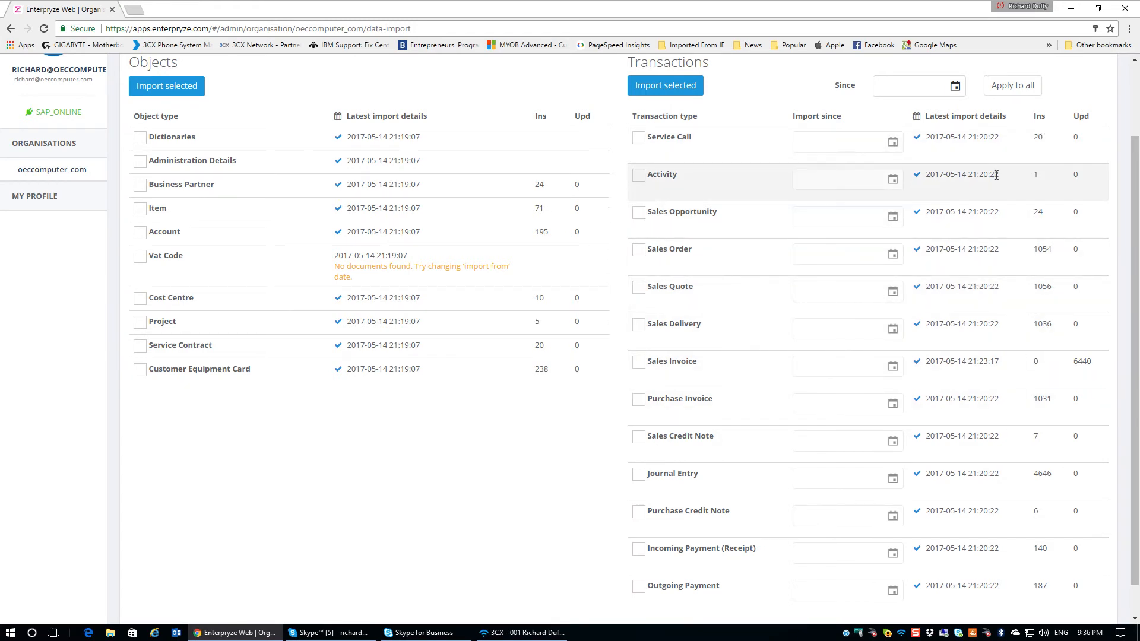
scroll(996, 175, "up", 2)
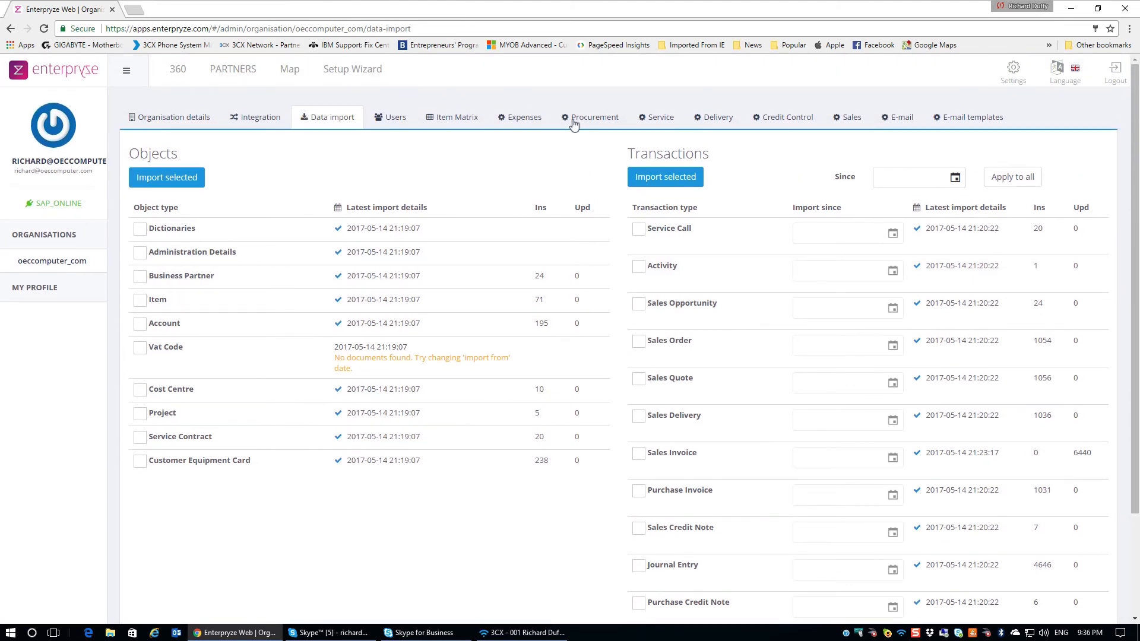
left_click(171, 74)
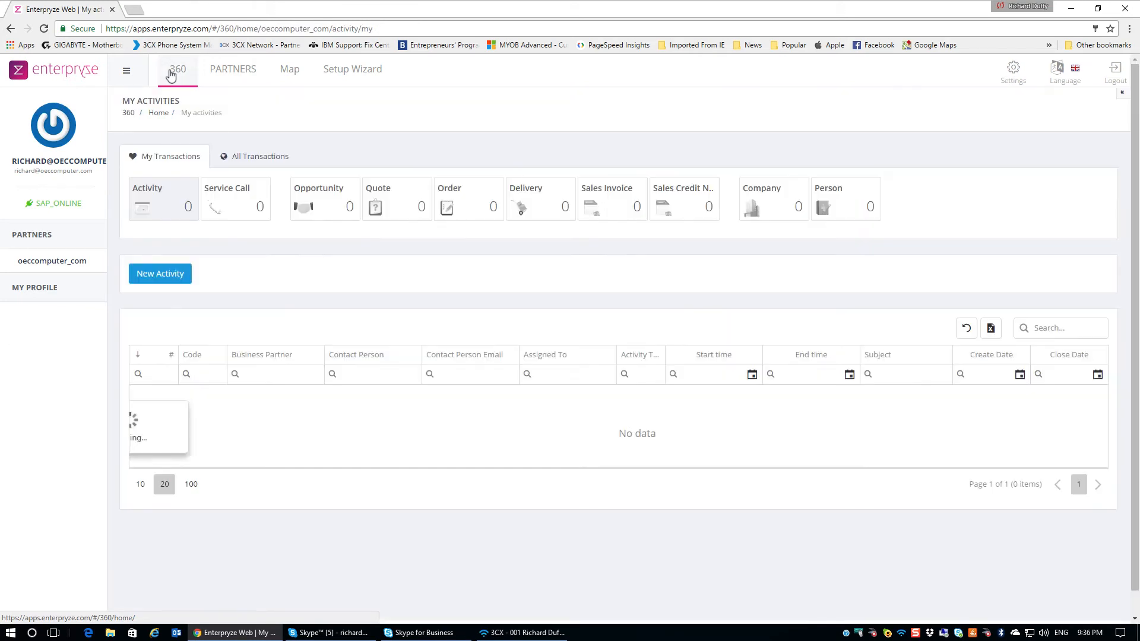
Switch My Activities to All Transactions counts, showing e.g. Quote 1056 and Order 1054
left_click(251, 159)
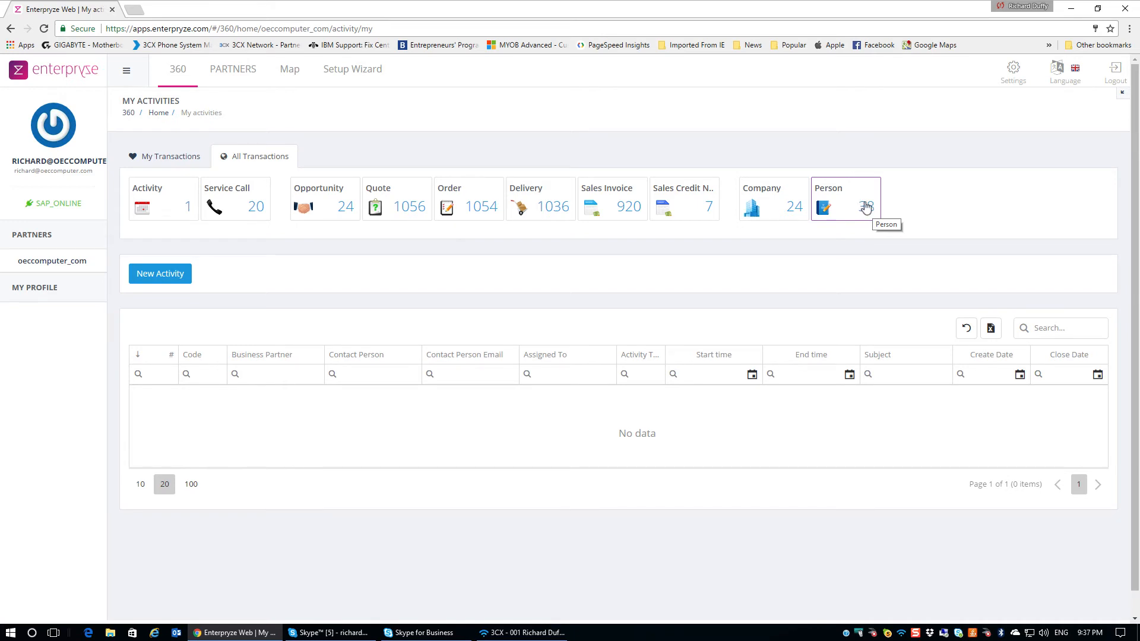
Open the admin user's own account from the Settings > Users list
left_click(1013, 69)
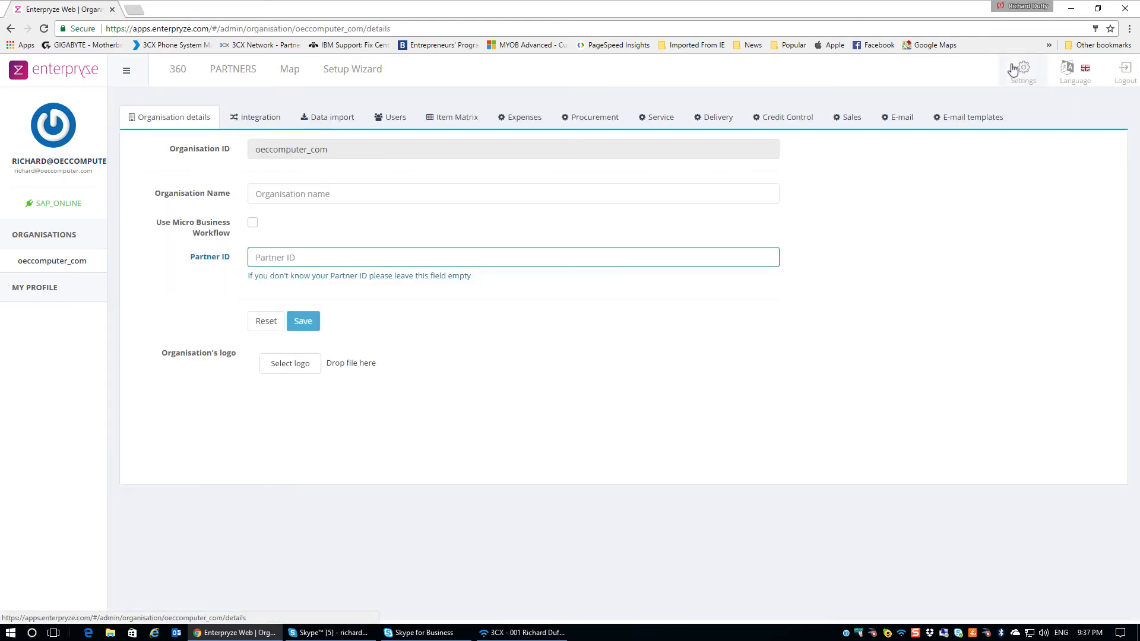
left_click(399, 120)
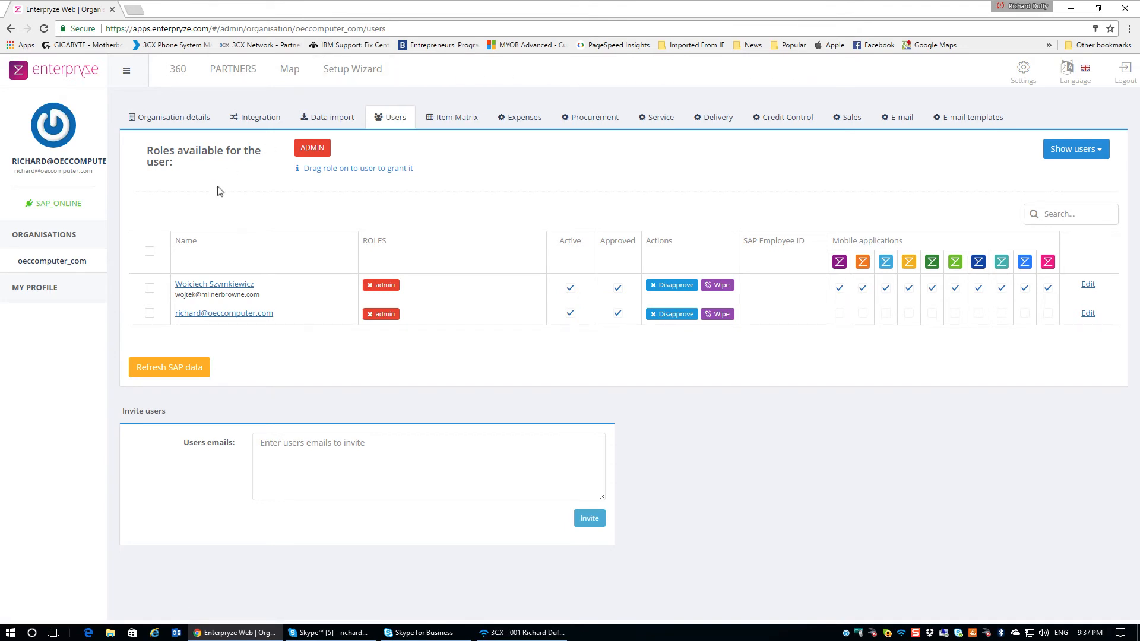
left_click(224, 315)
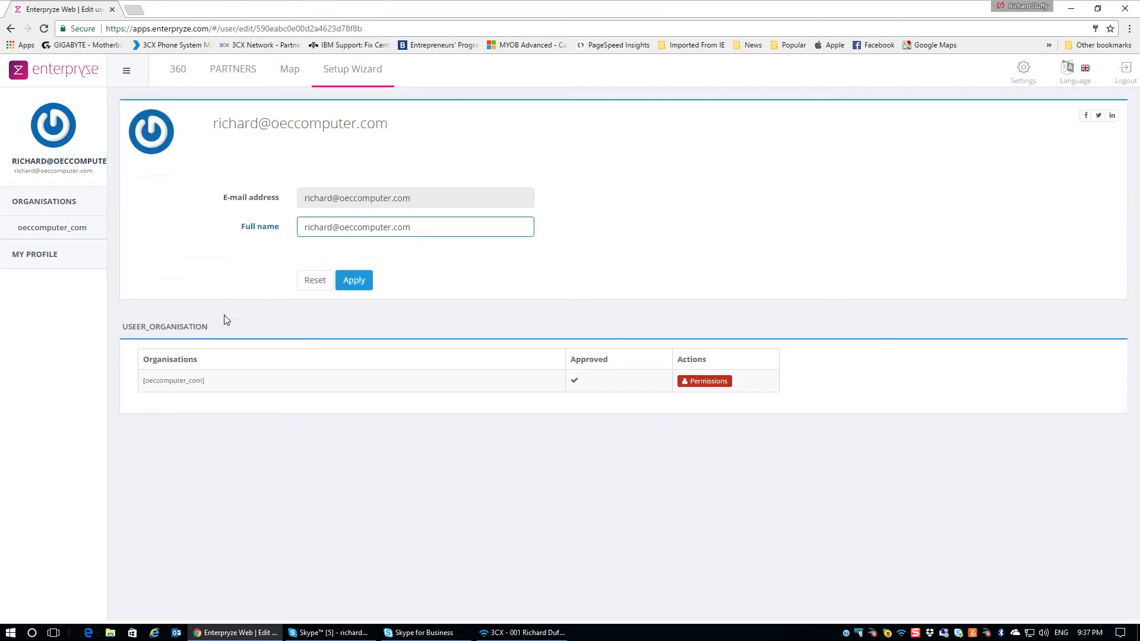
Change the user's full name and save it
left_click_drag(426, 232, 188, 228)
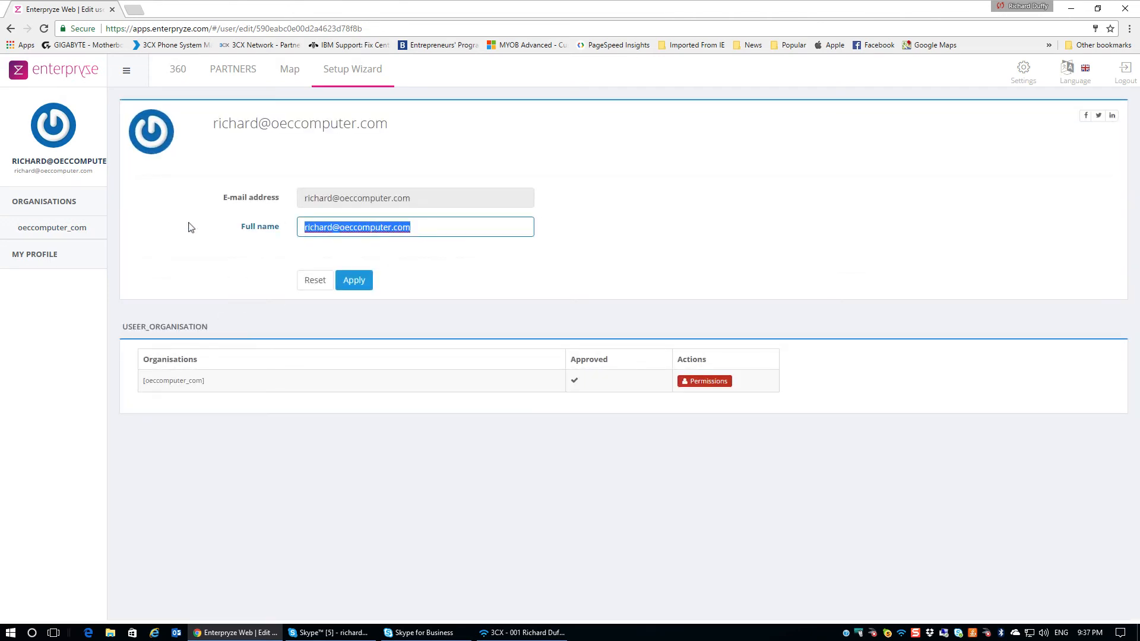
type("Richard Duffy")
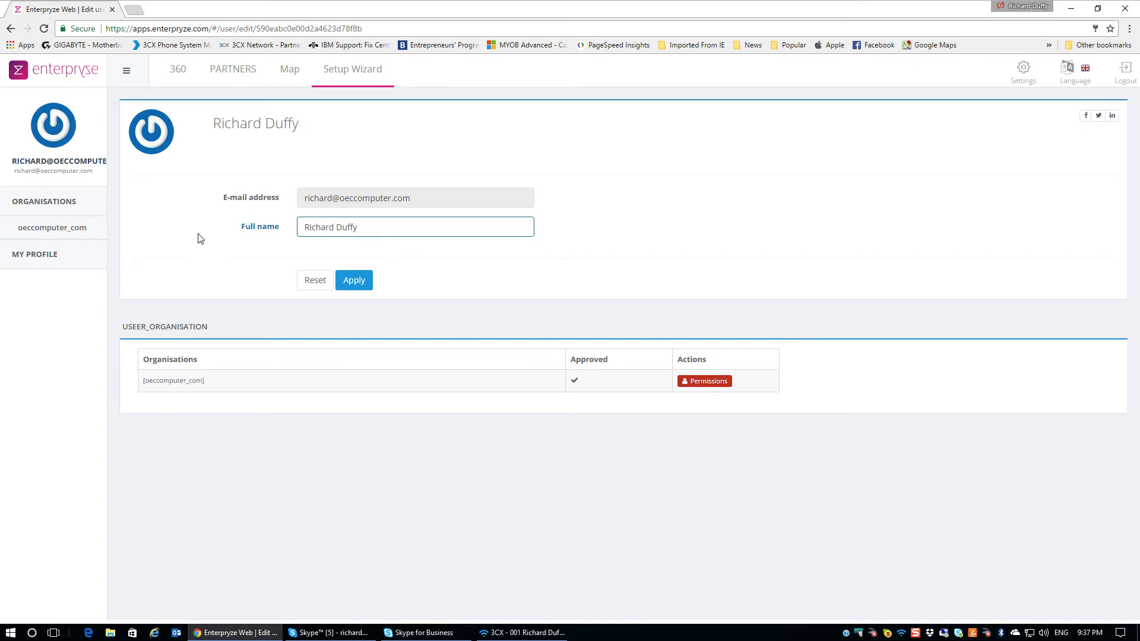
left_click(347, 282)
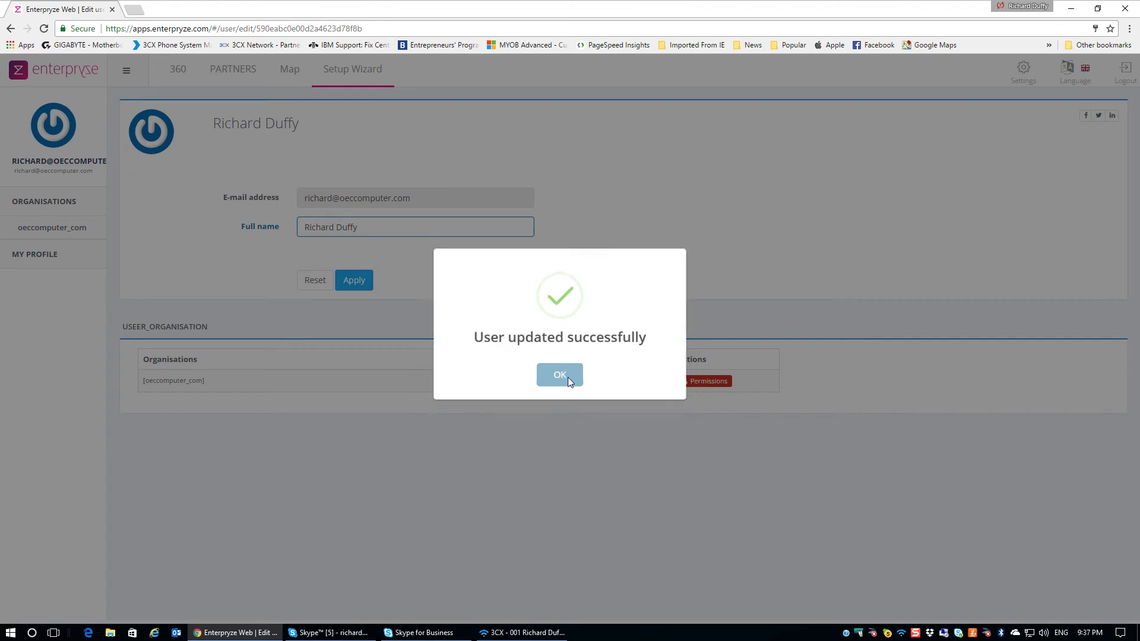
left_click(568, 376)
Grant all mobile apps: CRM, Credit Control, Dashboard, Expense, Opportunity, Purchase, Service, Timesheet, Sales
left_click(691, 383)
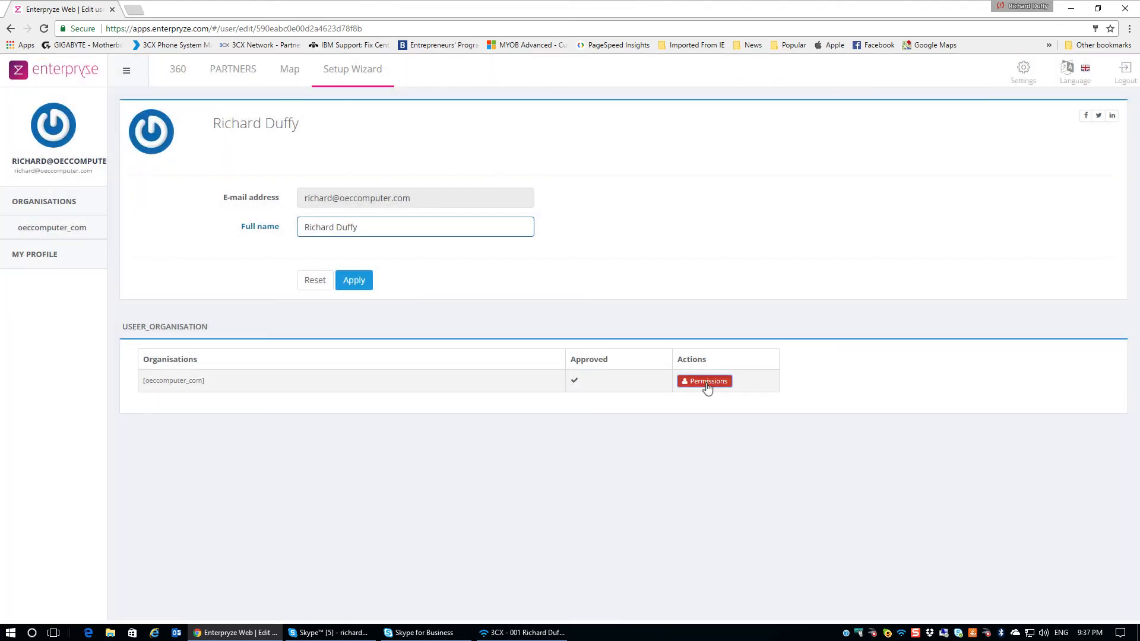
scroll(601, 368, "down", 4)
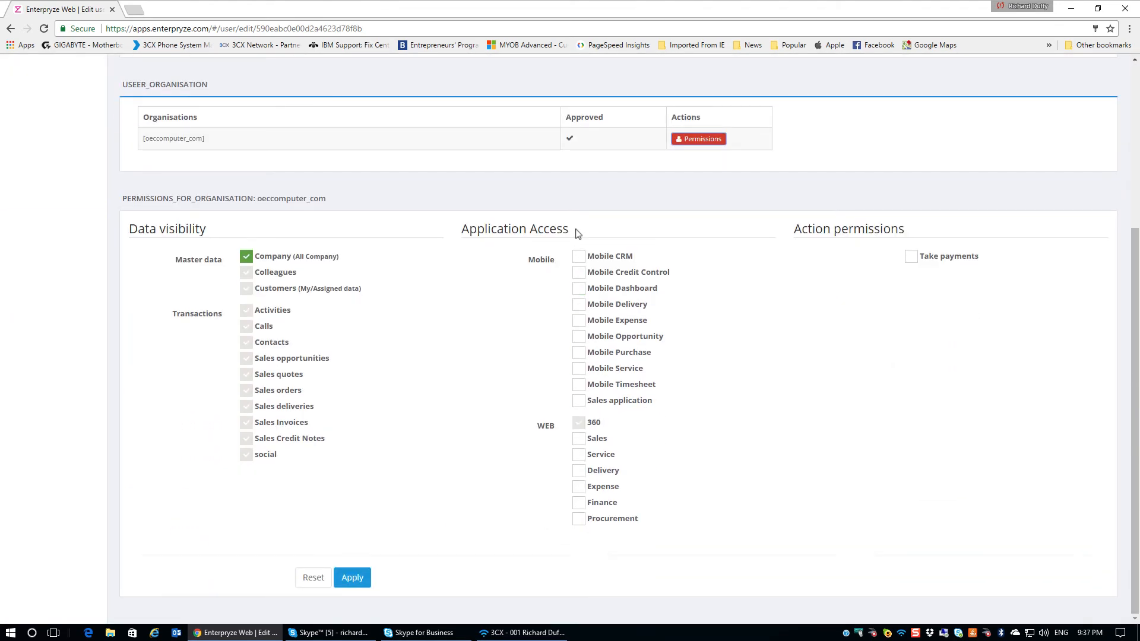
left_click(579, 257)
left_click(579, 273)
left_click(579, 288)
left_click(579, 305)
left_click(579, 322)
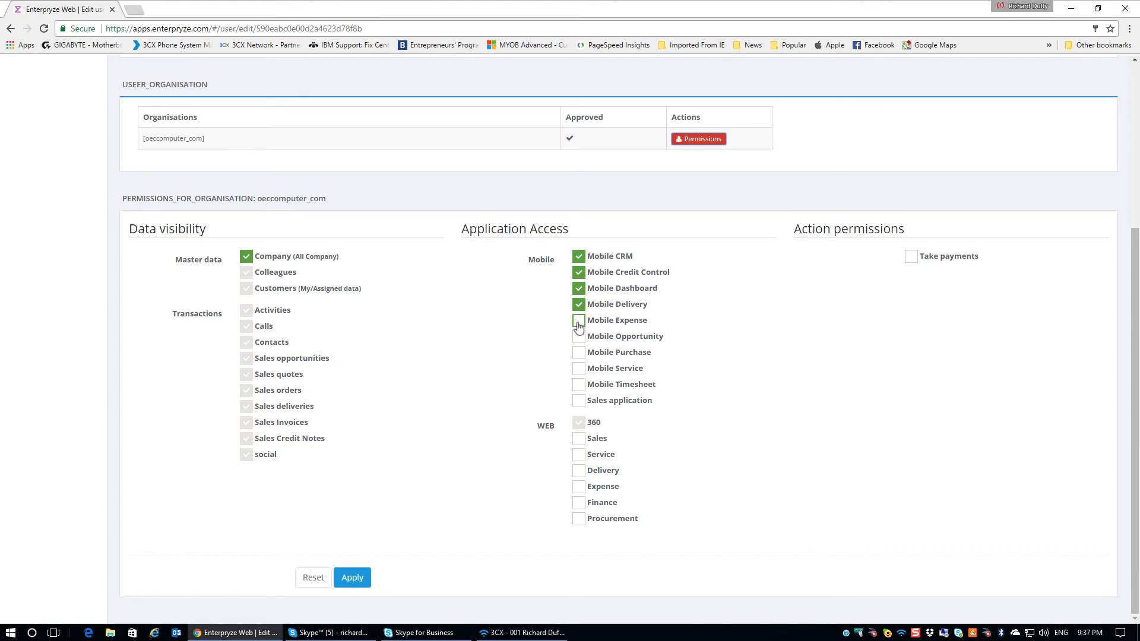
left_click(580, 336)
left_click(579, 354)
left_click(579, 369)
left_click(579, 386)
left_click(578, 402)
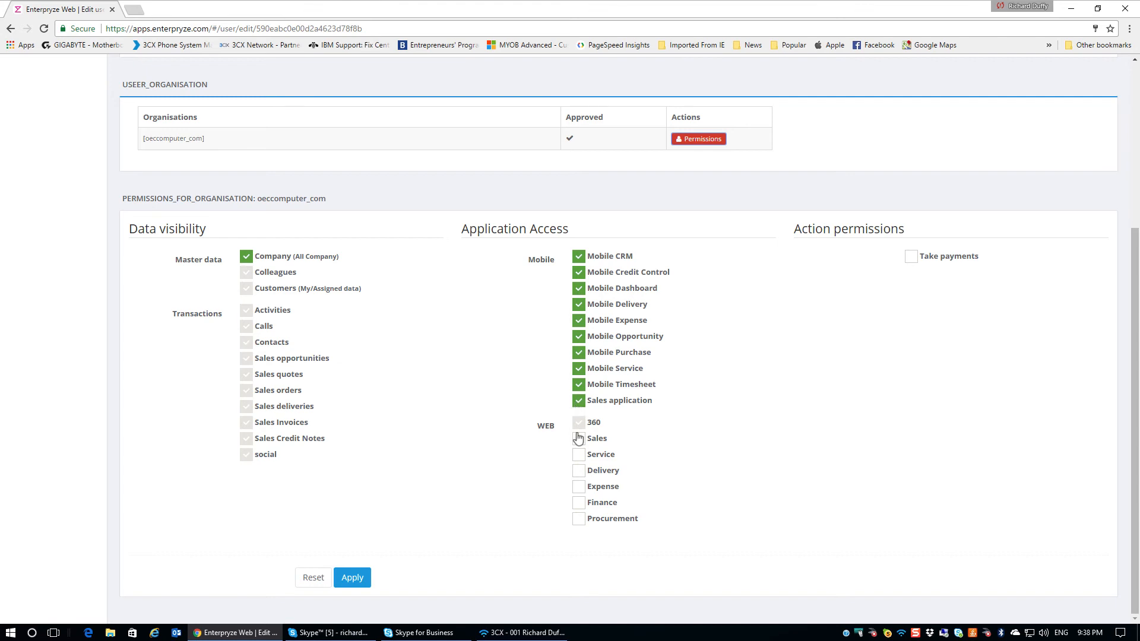
Grant web Sales, Service, Delivery, Expense, Finance, Procurement and Take payments, then save
left_click(579, 439)
left_click(579, 455)
left_click(579, 472)
left_click(579, 488)
left_click(579, 504)
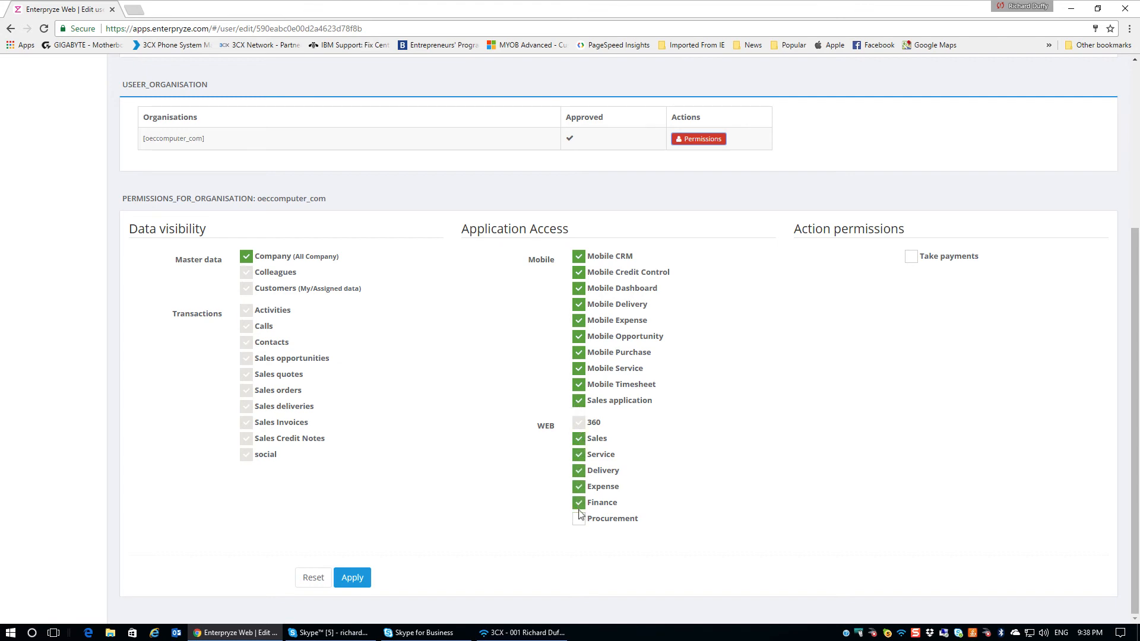
left_click(579, 520)
left_click(913, 261)
left_click(352, 579)
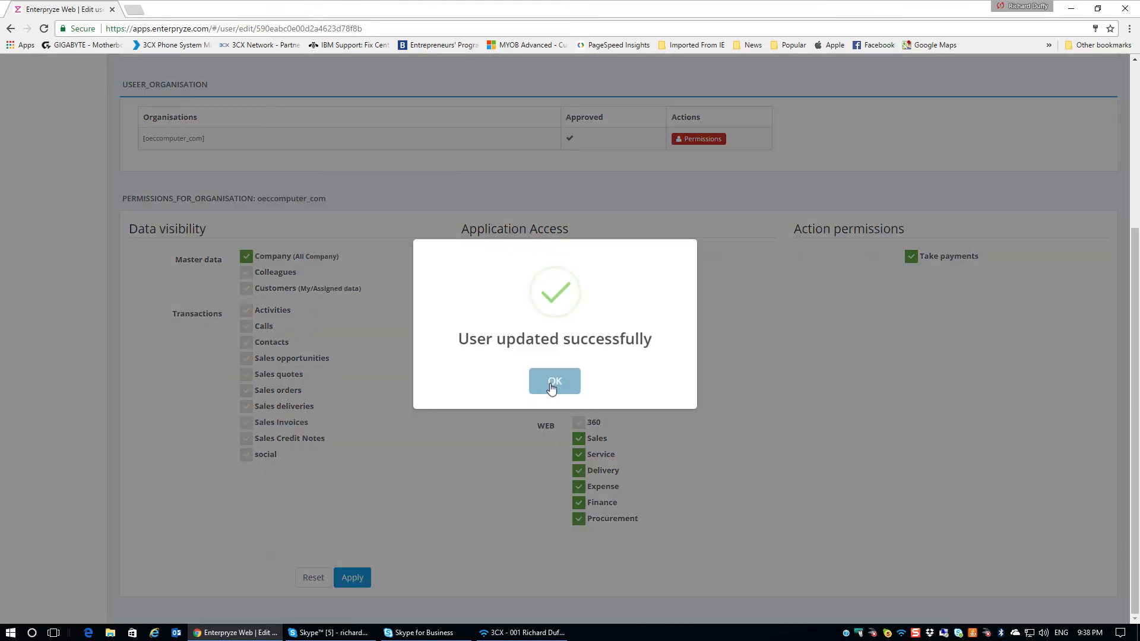
left_click(552, 383)
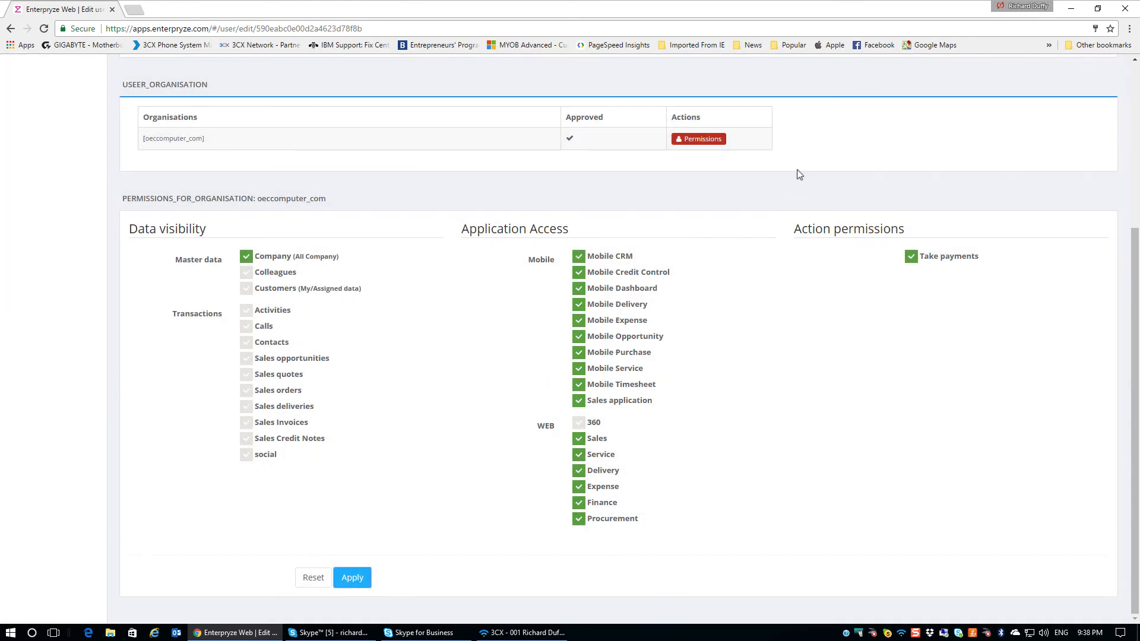
scroll(797, 174, "up", 5)
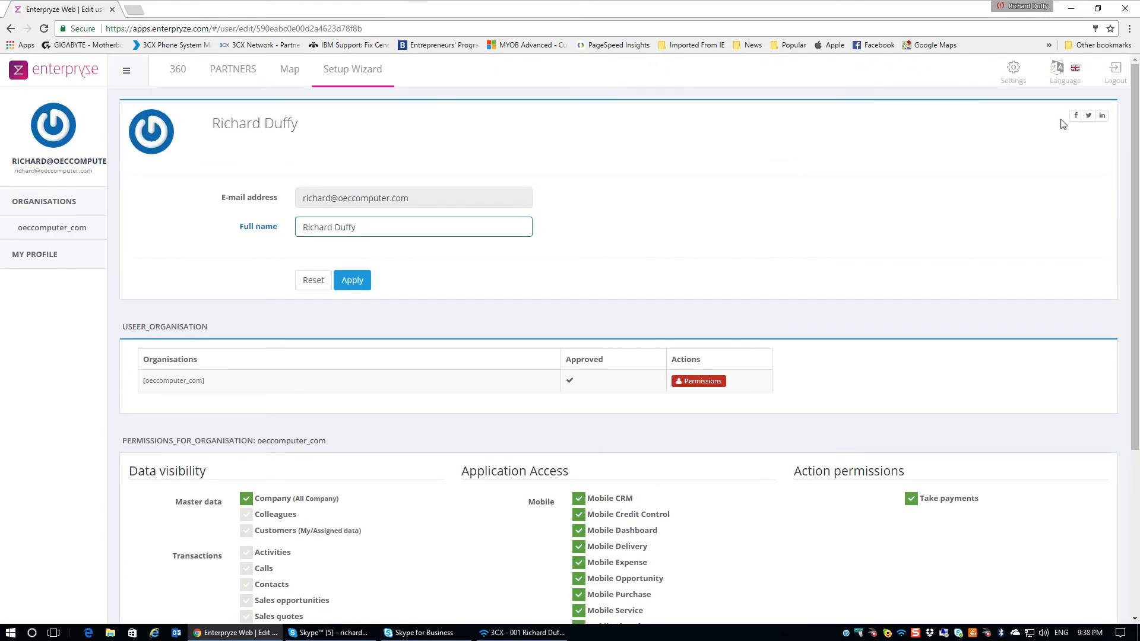
Log out and sign back in with the saved credentials
left_click(1116, 72)
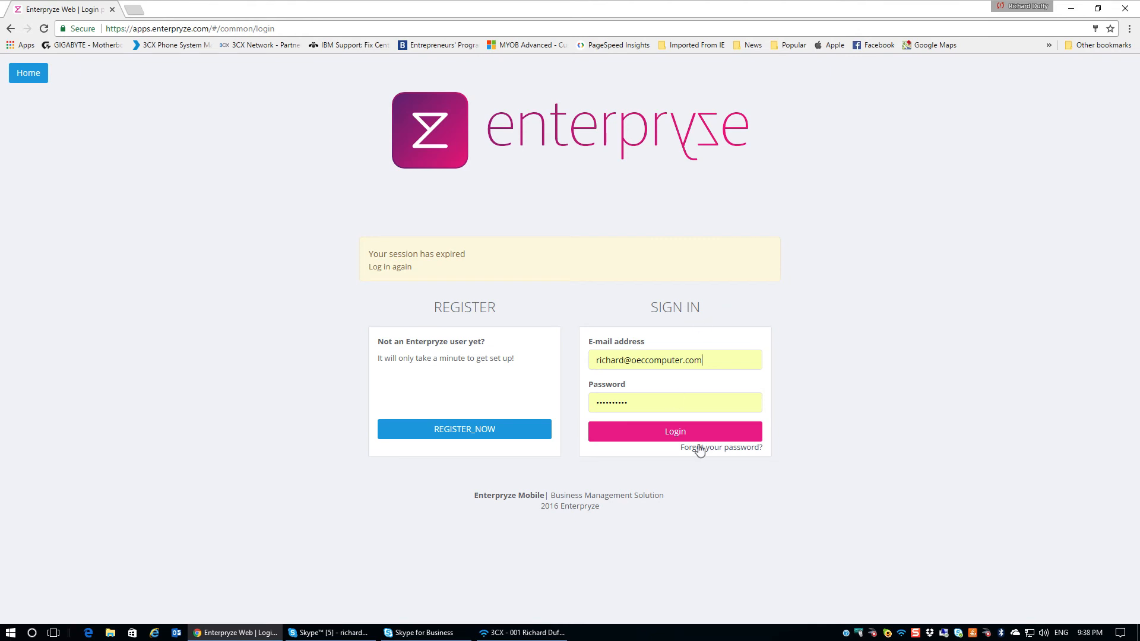
left_click(677, 433)
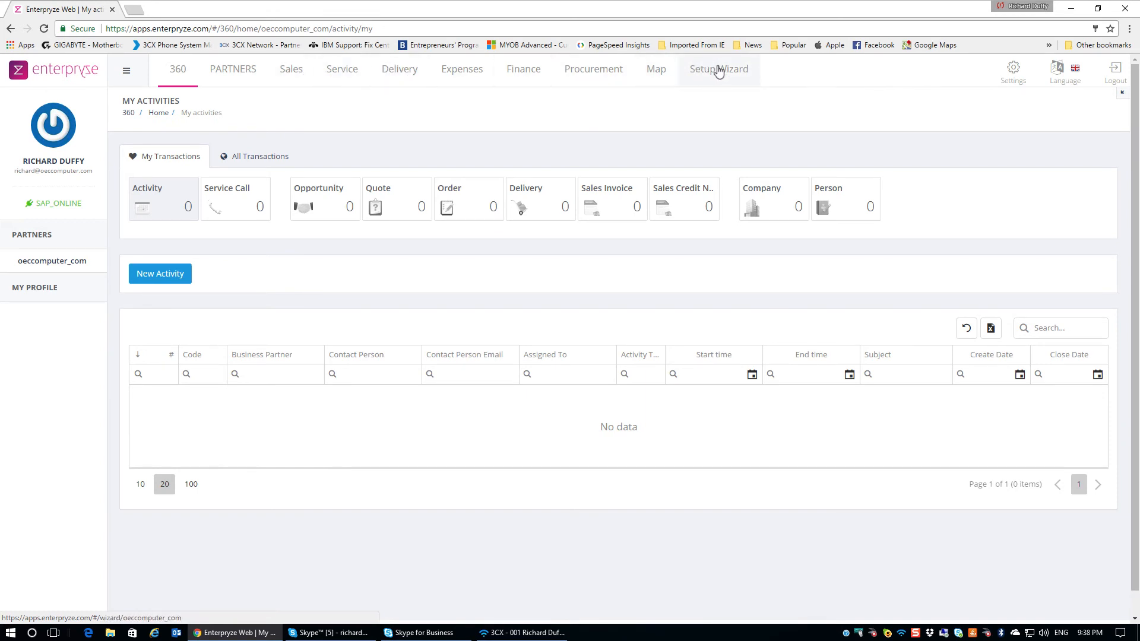
Invite the new user's e-mail address to oeccomputer_com from Settings > Users
left_click(1012, 69)
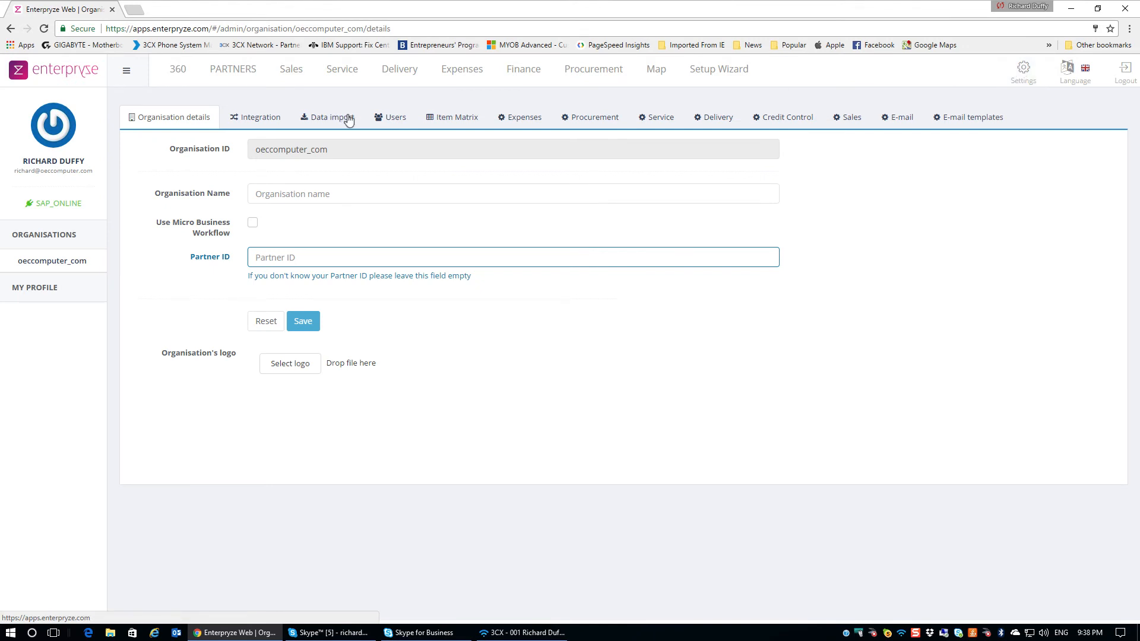
left_click(391, 117)
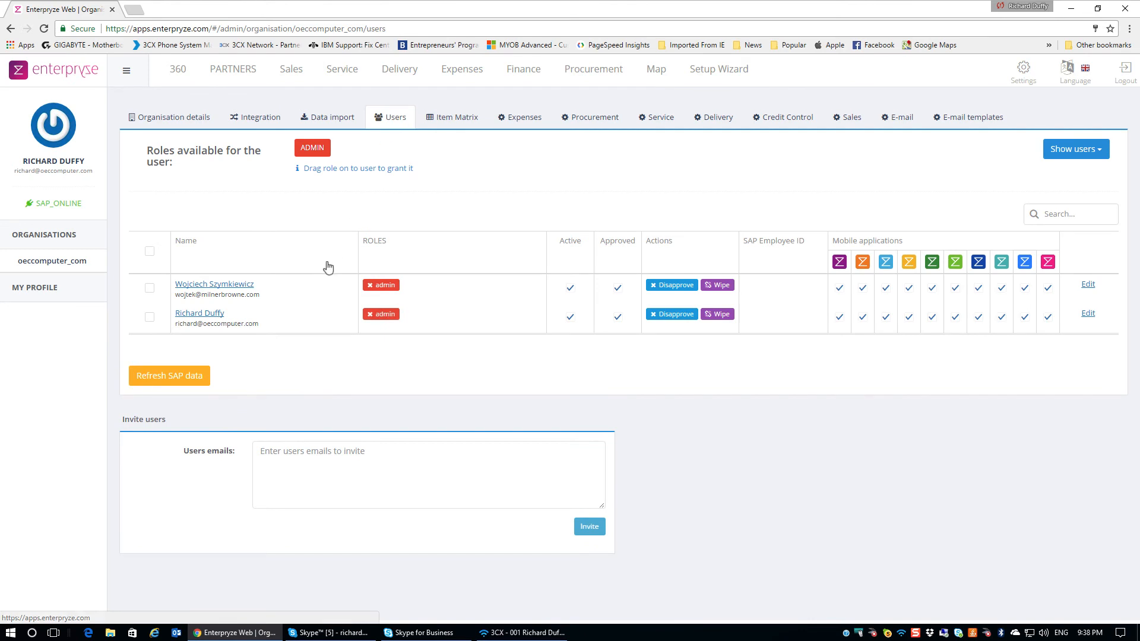
left_click(335, 452)
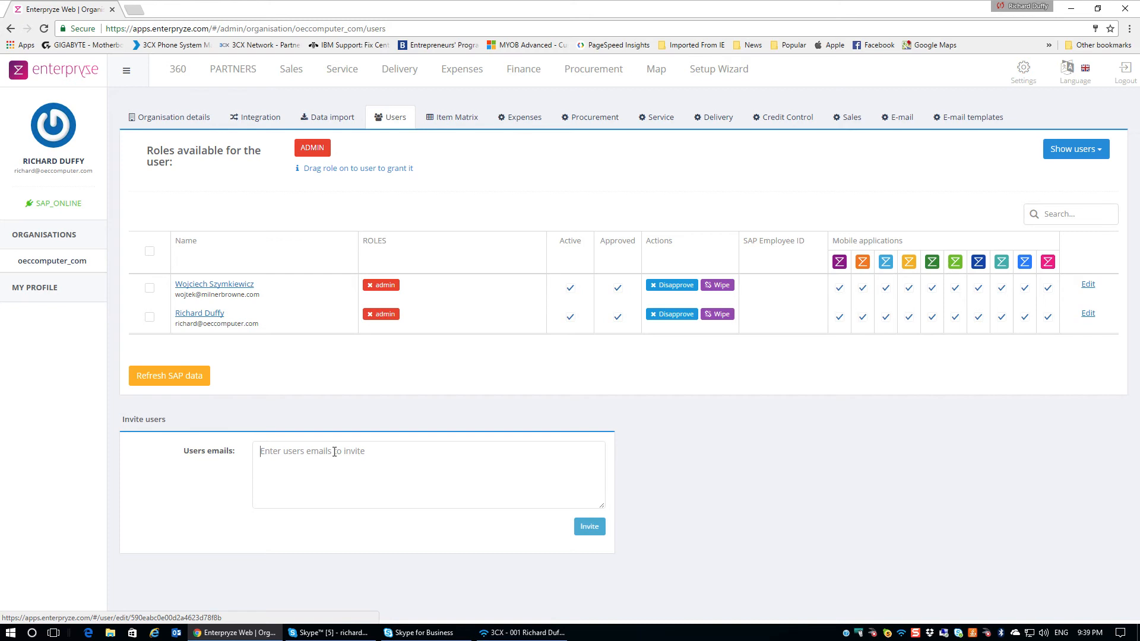
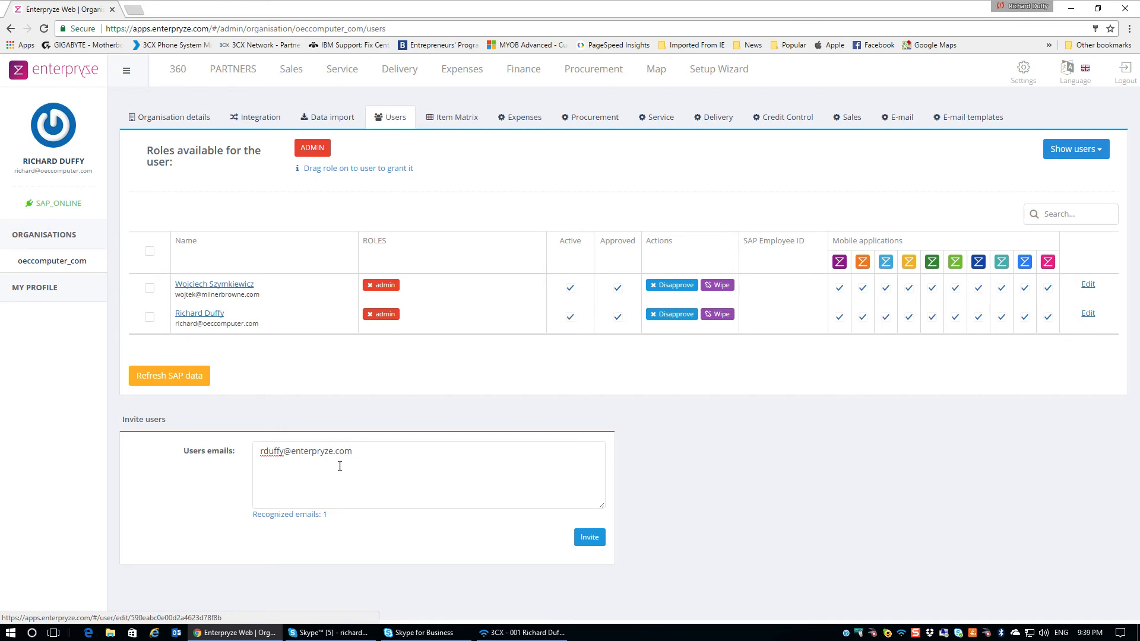
key("Return")
left_click(590, 541)
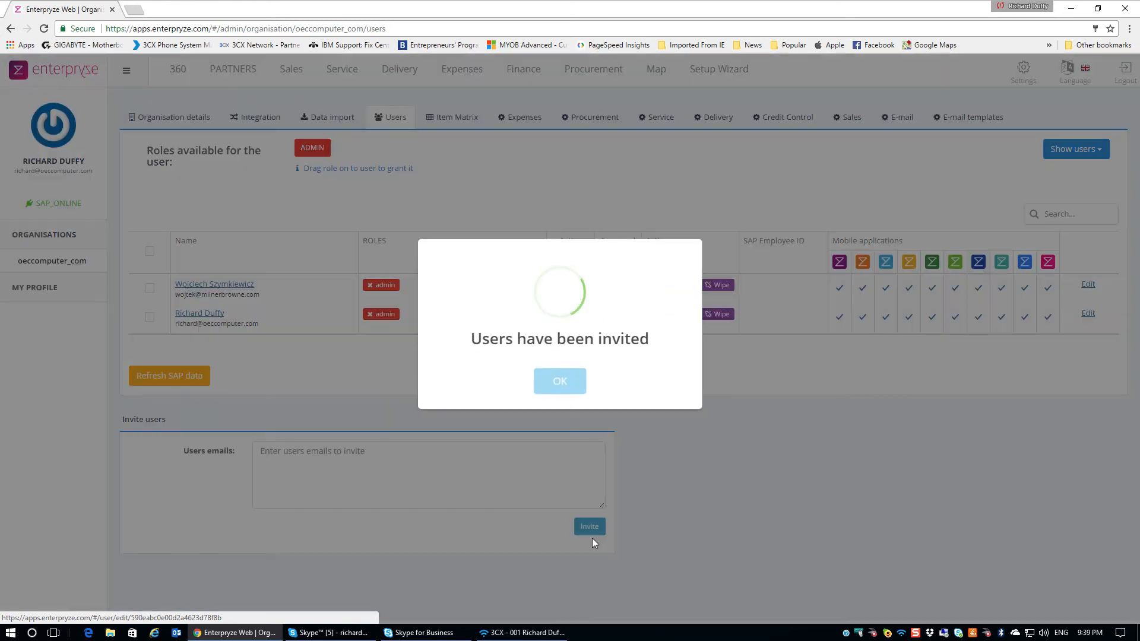
left_click(561, 383)
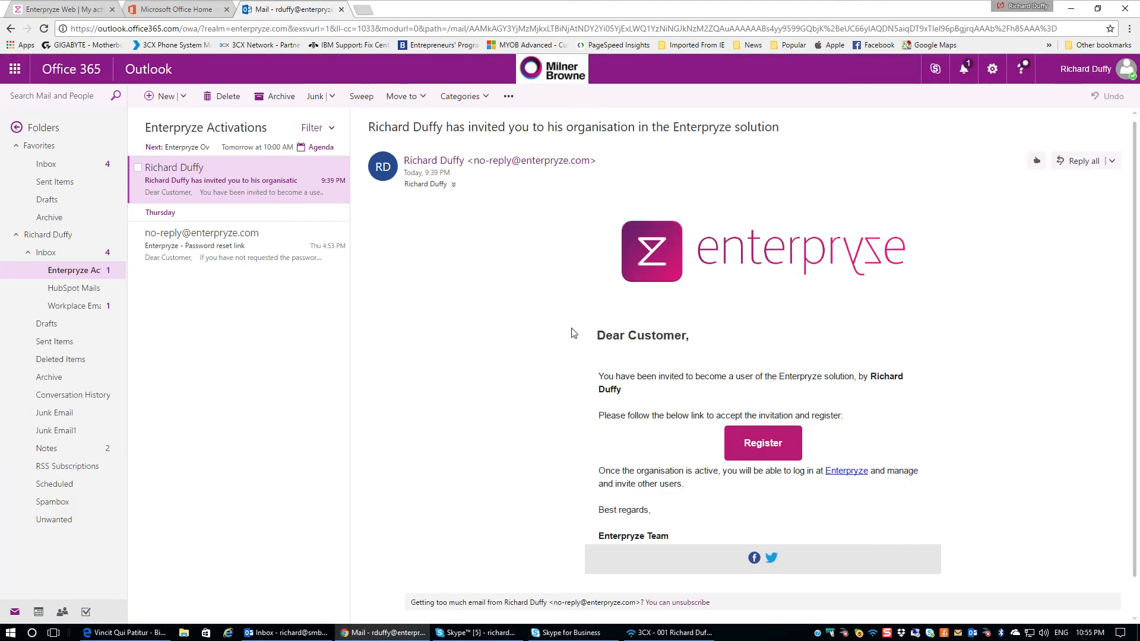
Open the Register link in the Enterpryze invitation e-mail
left_click(761, 449)
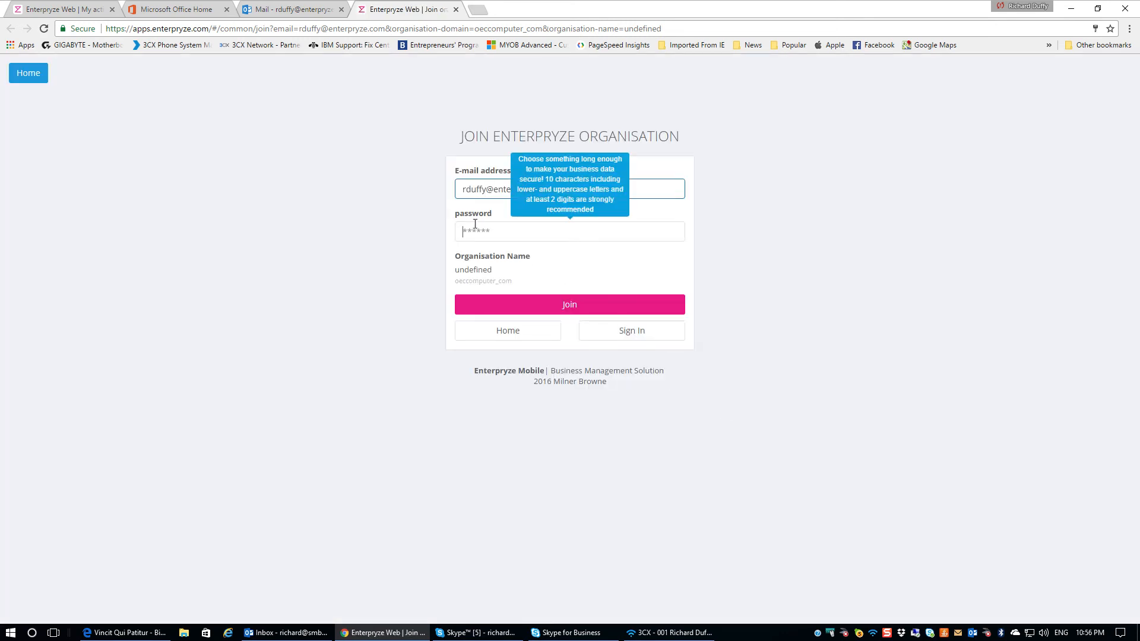
Set a password and join oeccomputer_com as the invited user
type("••••••••")
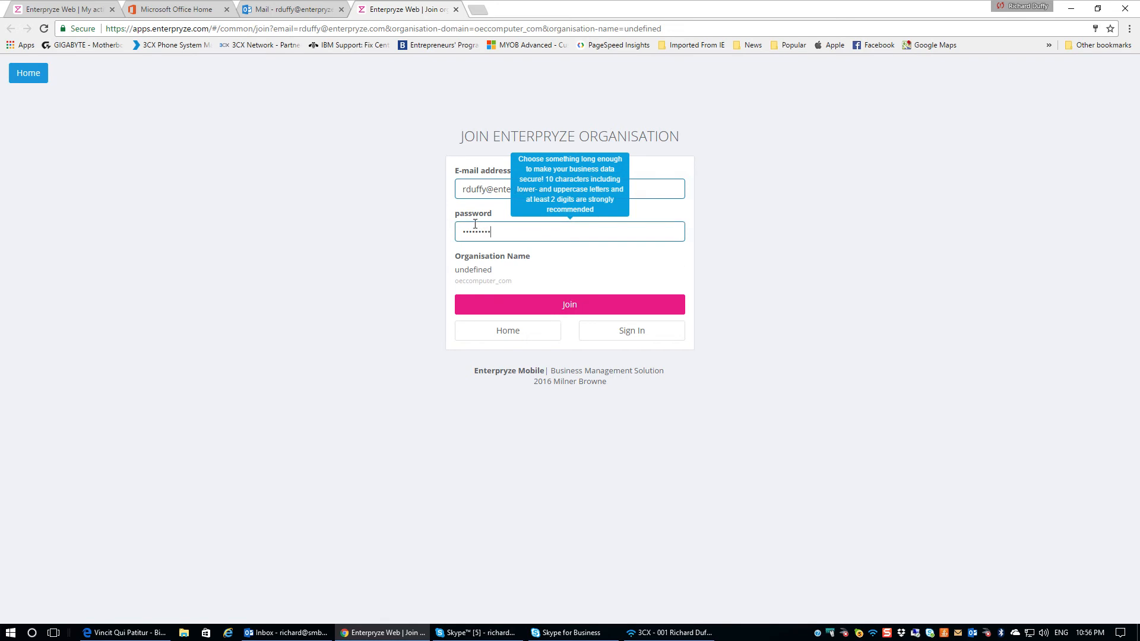
left_click(562, 309)
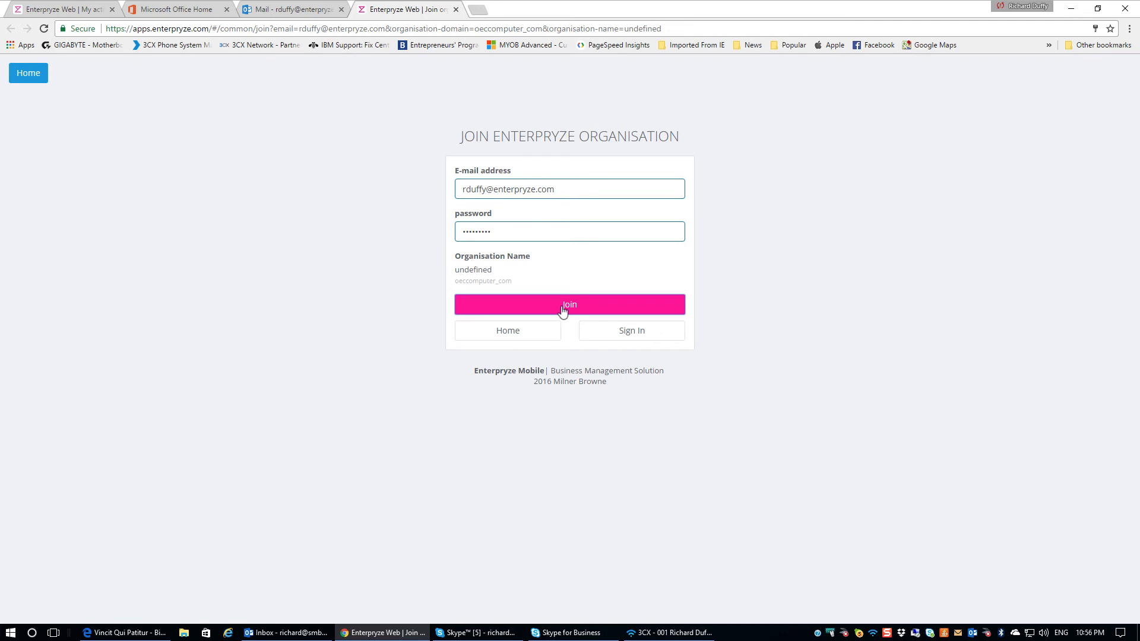
left_click(563, 309)
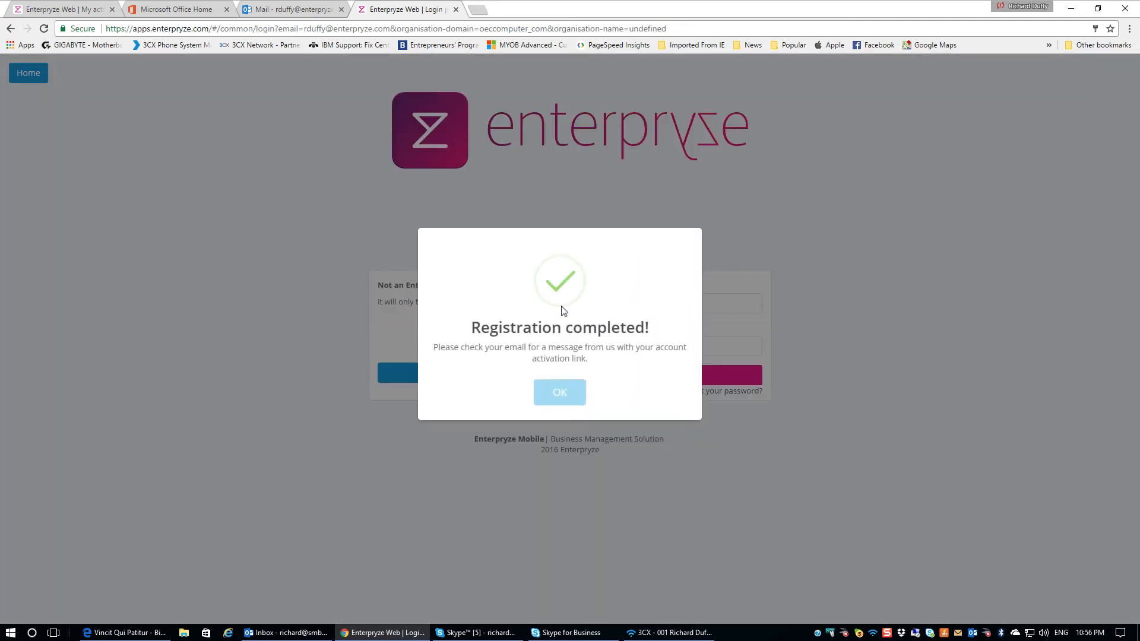
left_click(564, 393)
Sign in with the new user's e-mail address and password
left_click_drag(714, 304, 562, 301)
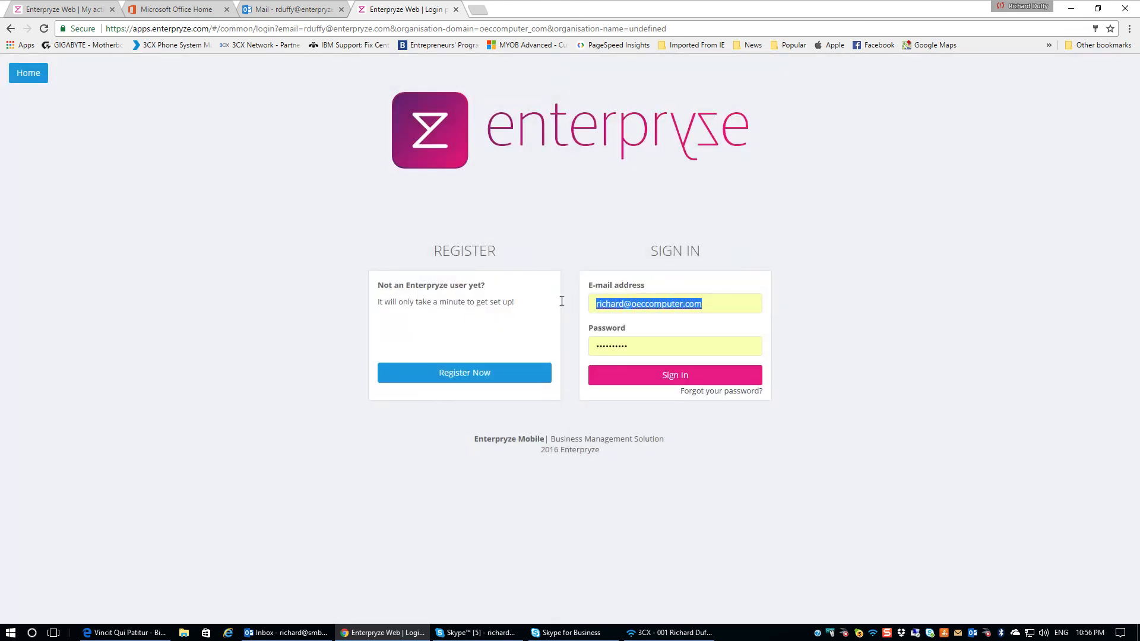
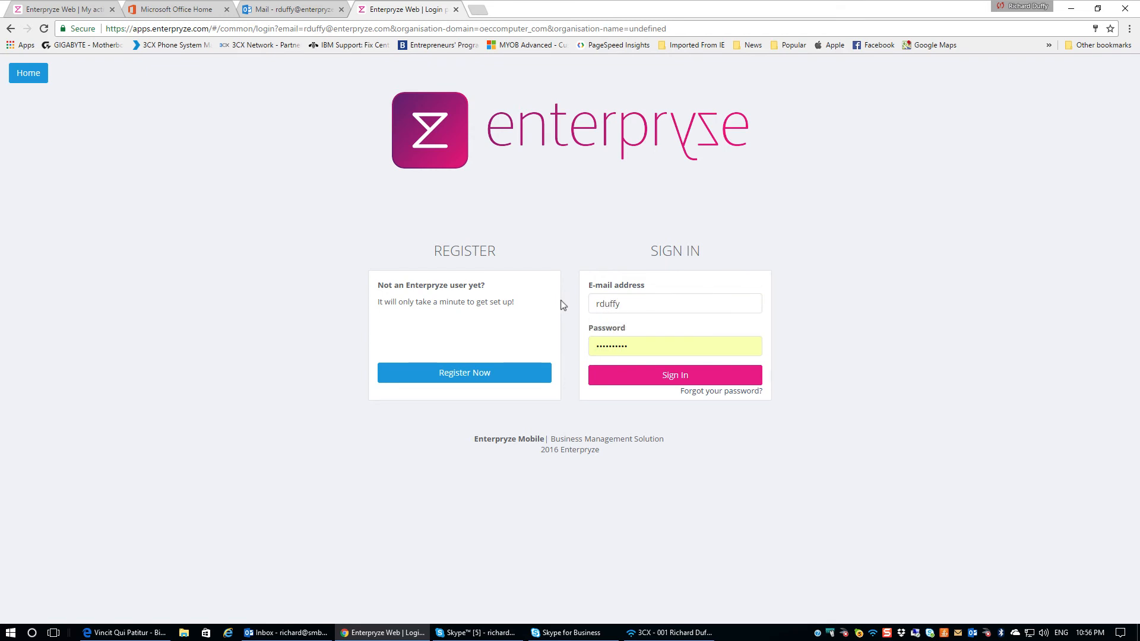
key("Tab")
left_click(693, 377)
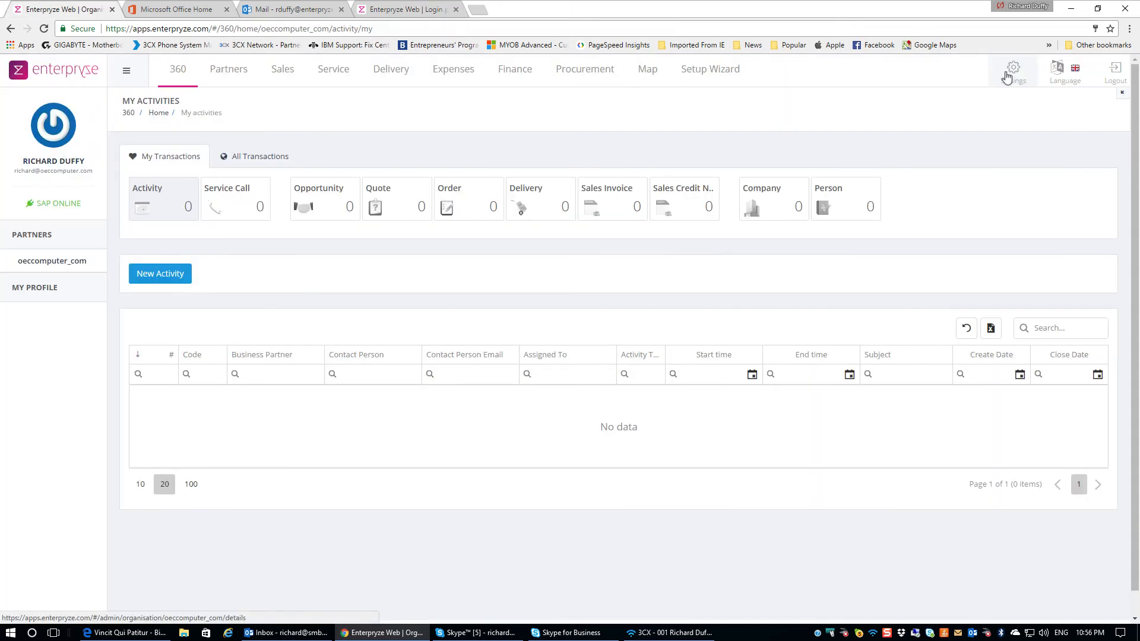
Approve the newly registered user in the Settings > Users list and confirm
left_click(1006, 77)
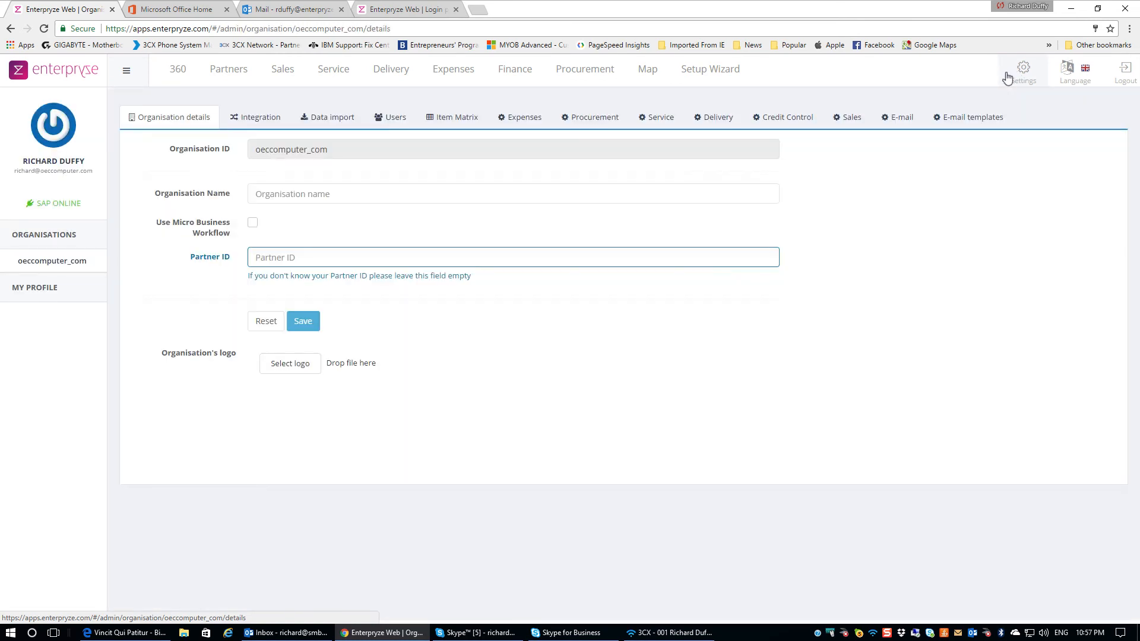
left_click(392, 118)
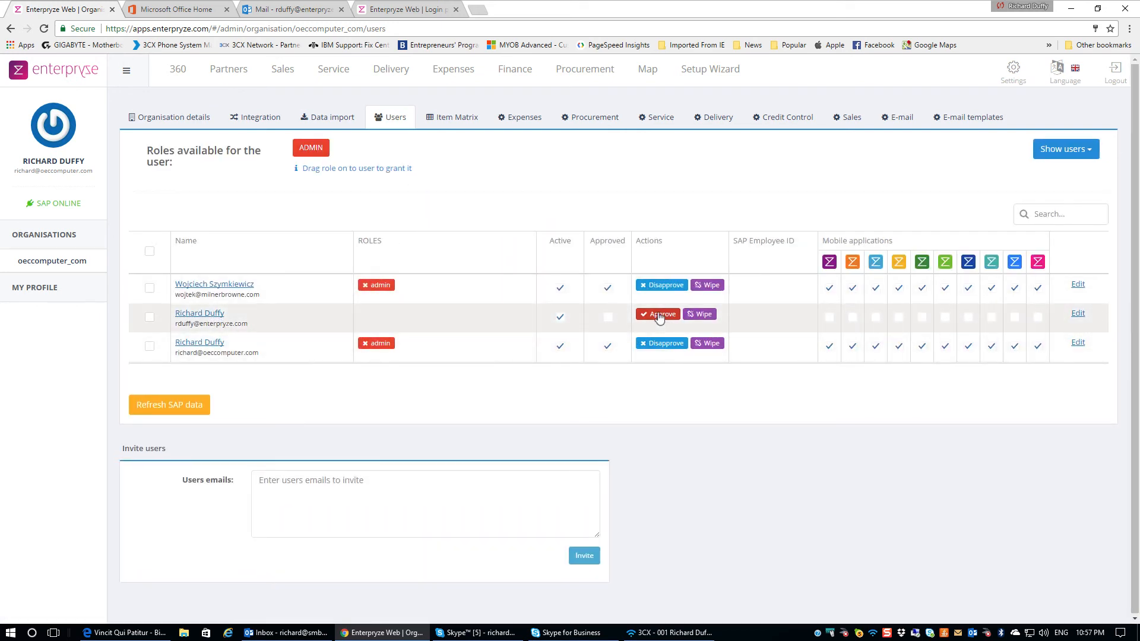
left_click(658, 315)
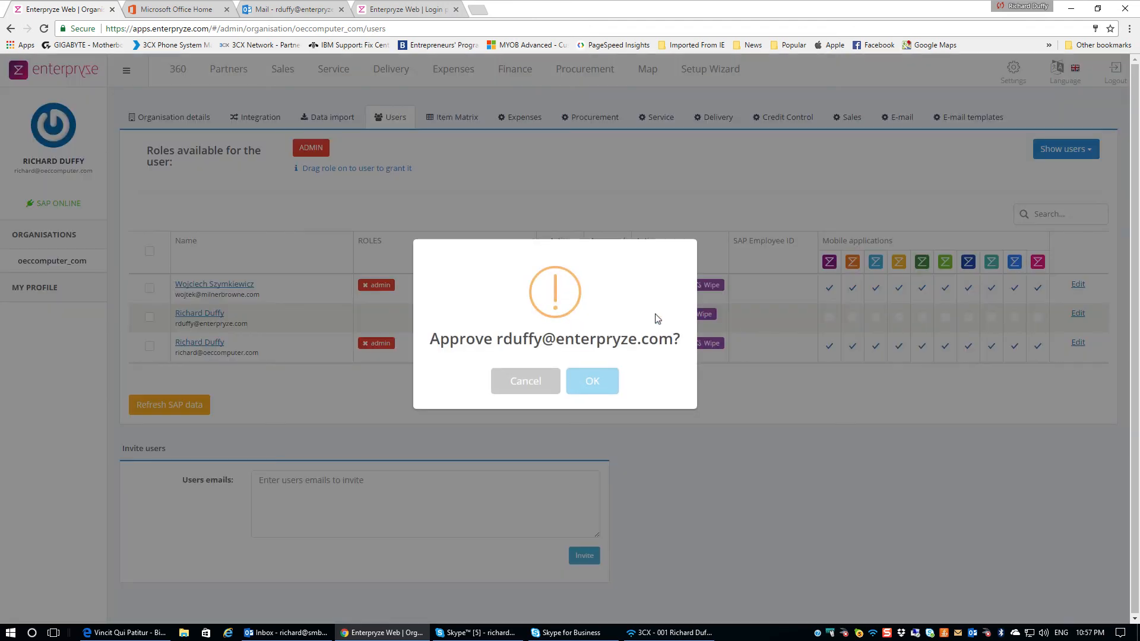
left_click(601, 383)
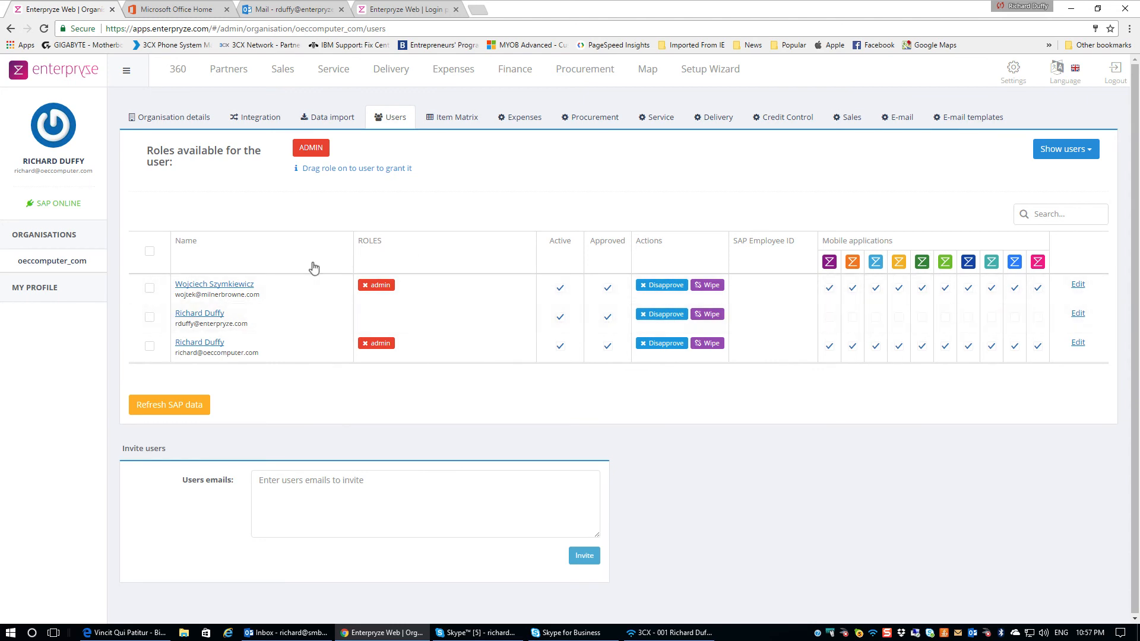
Open the new user's oeccomputer_com permissions and allow viewing all company master data
left_click(209, 319)
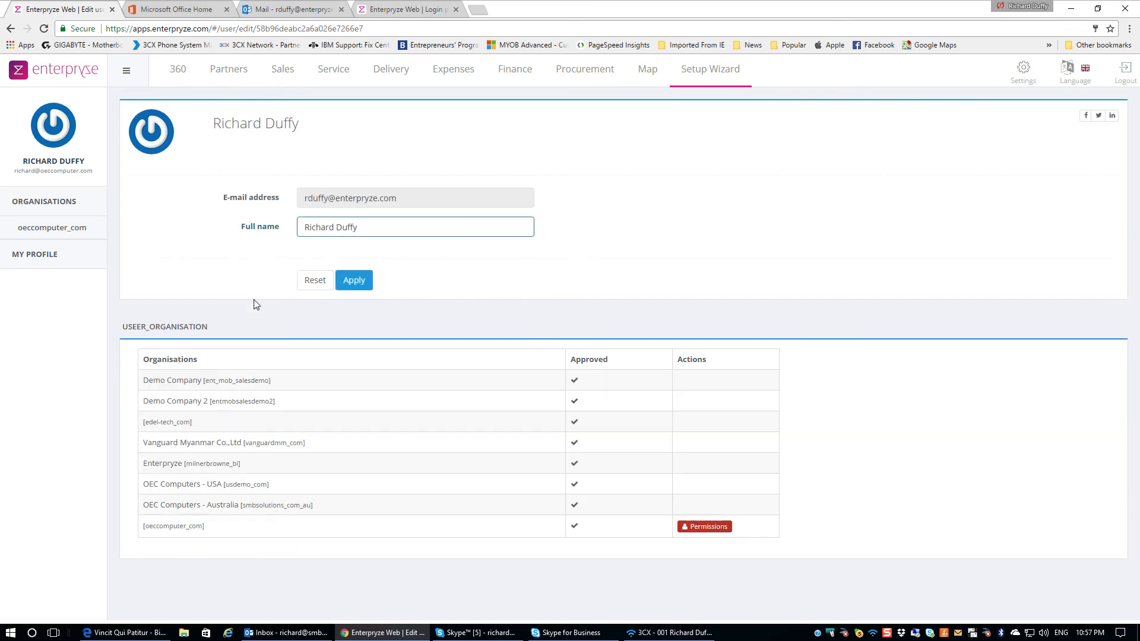
left_click(718, 528)
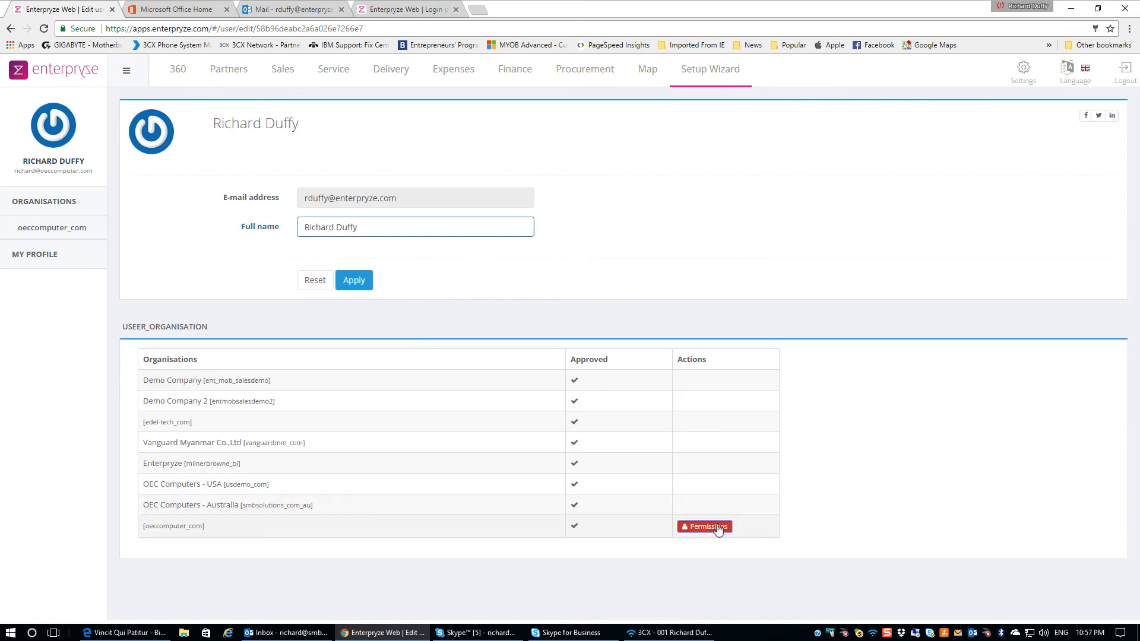
scroll(695, 525, "down", 5)
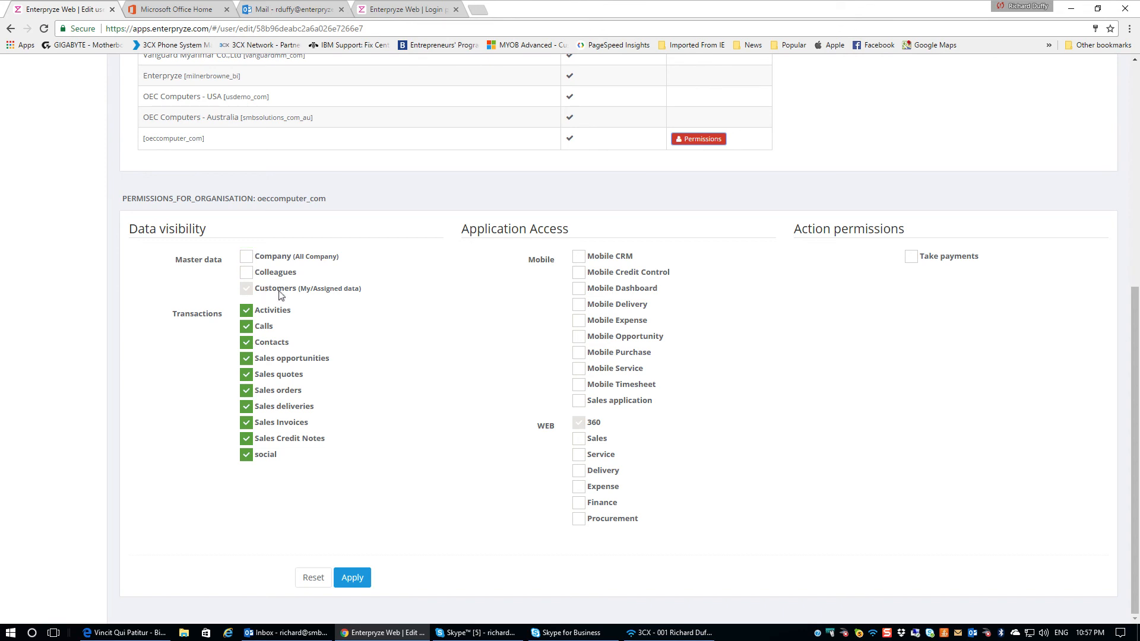
left_click(249, 259)
Grant access to every Mobile, WEB and Take payments application and apply the permissions
left_click(579, 257)
left_click(579, 273)
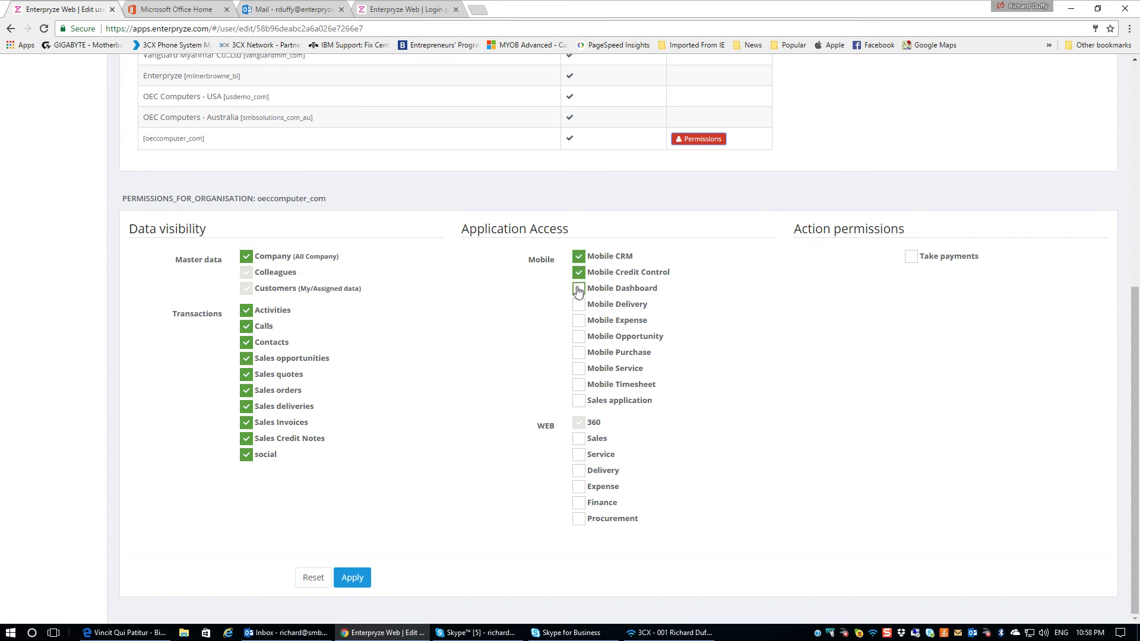
left_click(579, 289)
left_click(579, 305)
left_click(579, 321)
left_click(579, 337)
left_click(579, 354)
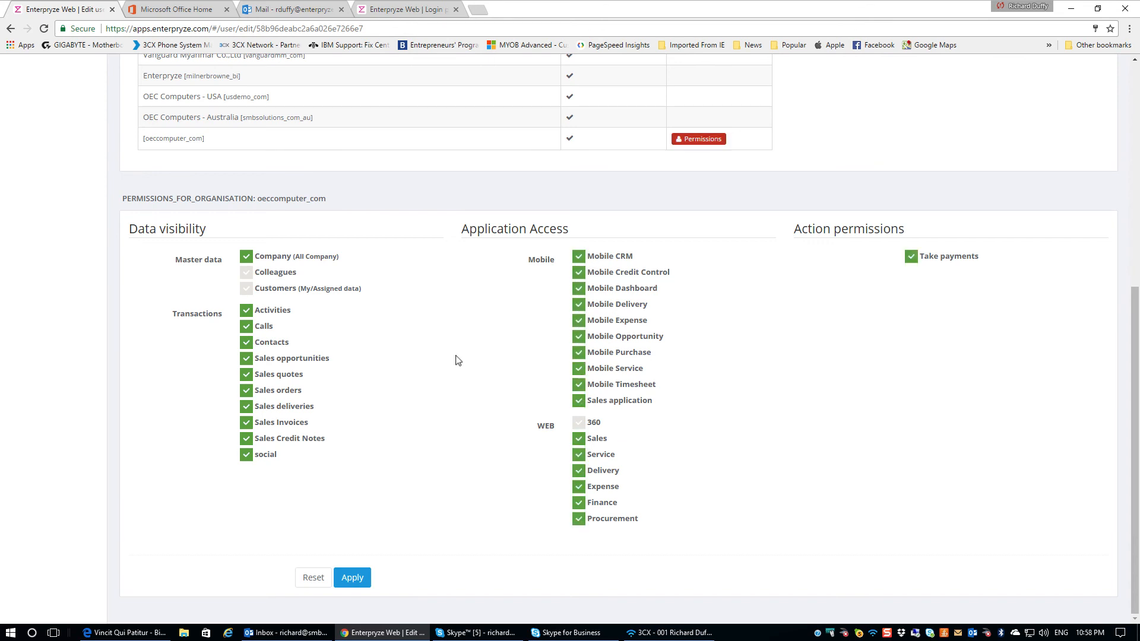
left_click(363, 577)
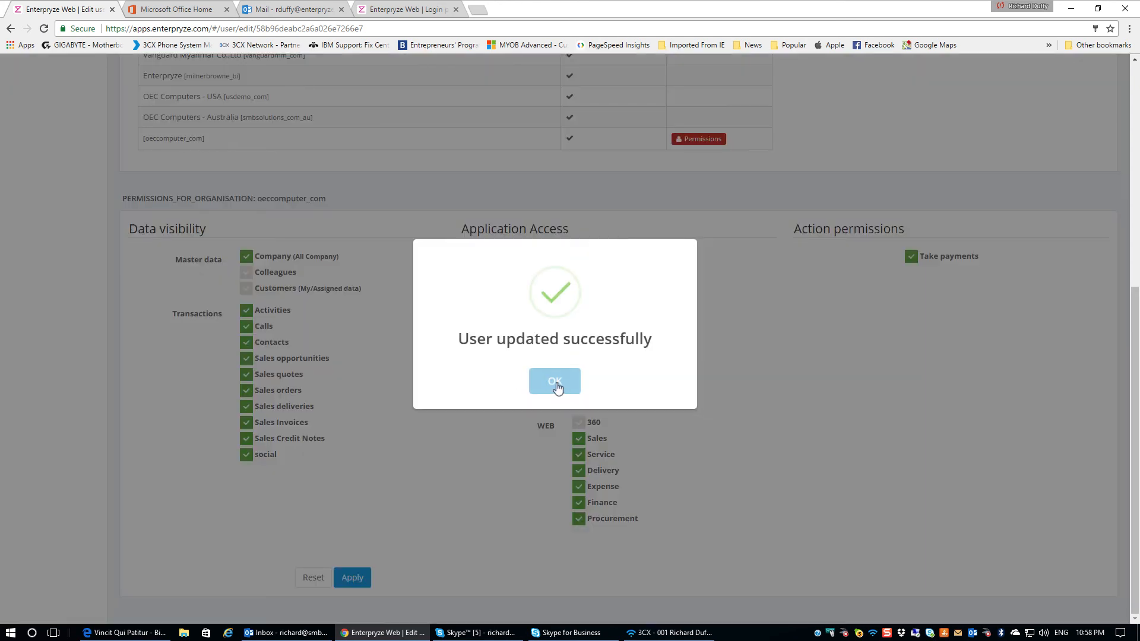
left_click(555, 383)
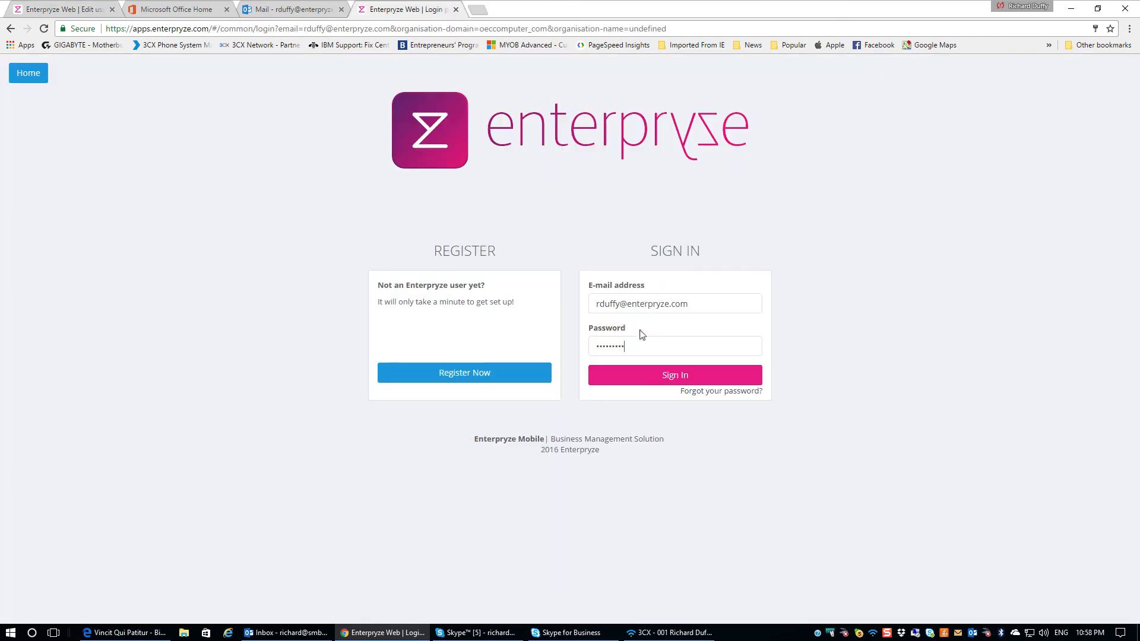
Sign in as the new user, confirm activity counts like 1056 quotes, then return to the user page
left_click(684, 376)
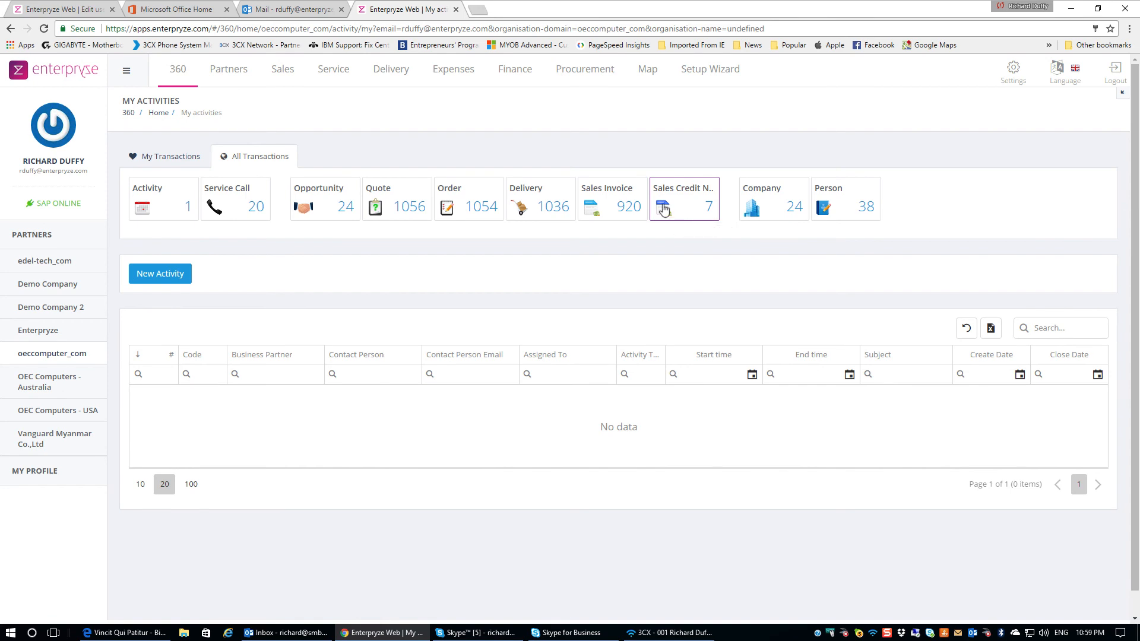
left_click(62, 11)
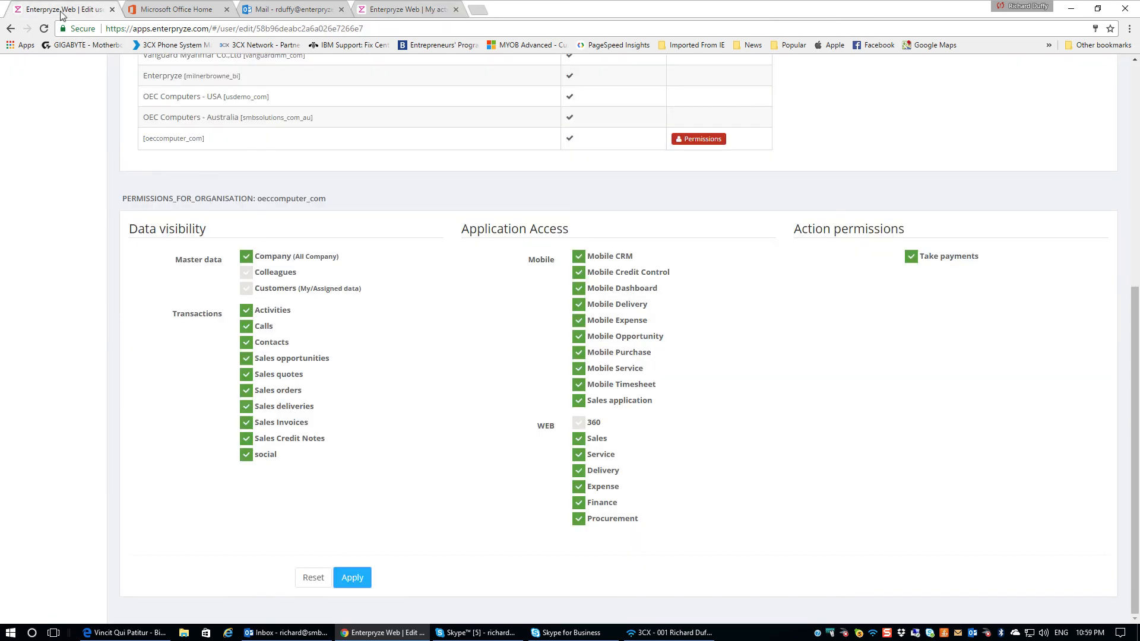
Go to the oeccomputer_com organisation's user management page from the settings
scroll(347, 145, "up", 7)
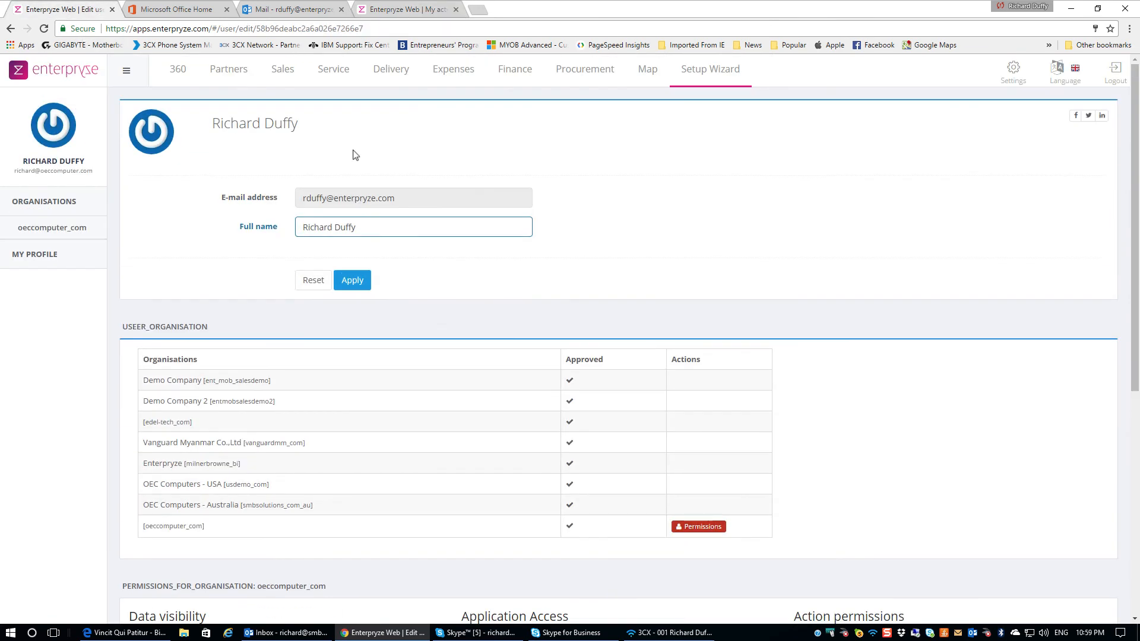
scroll(351, 201, "down", 4)
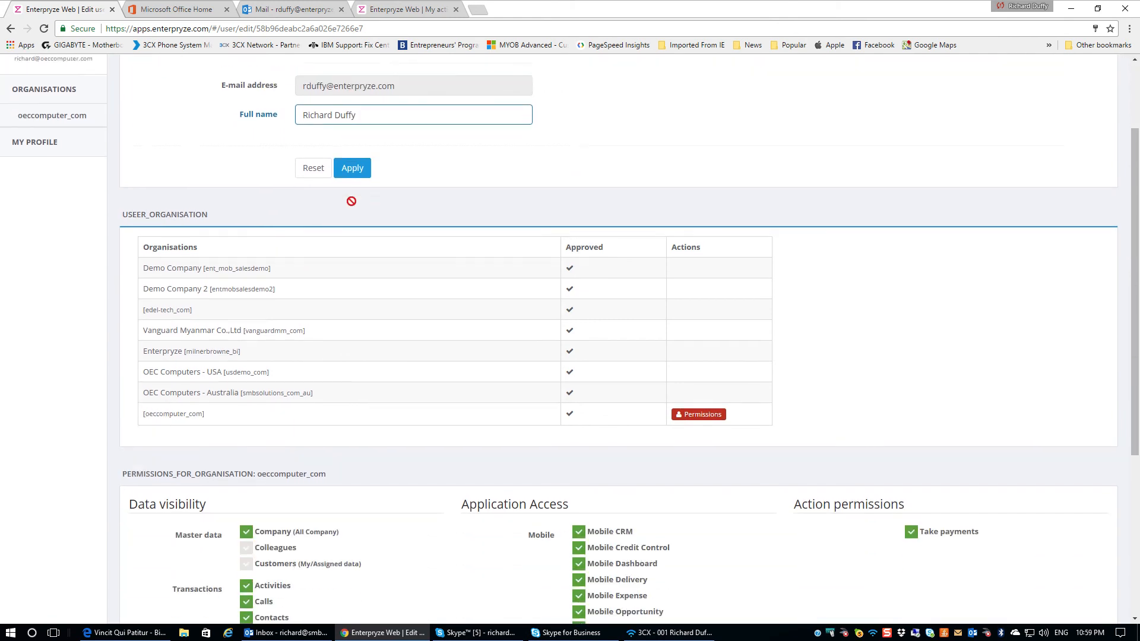
scroll(352, 201, "up", 4)
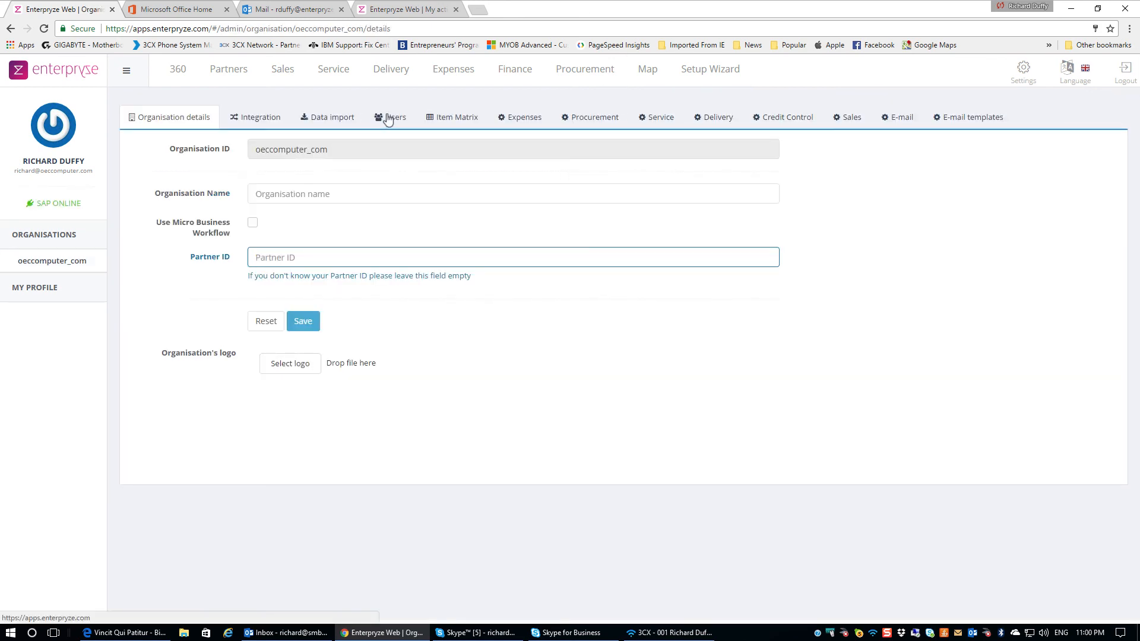
left_click(389, 117)
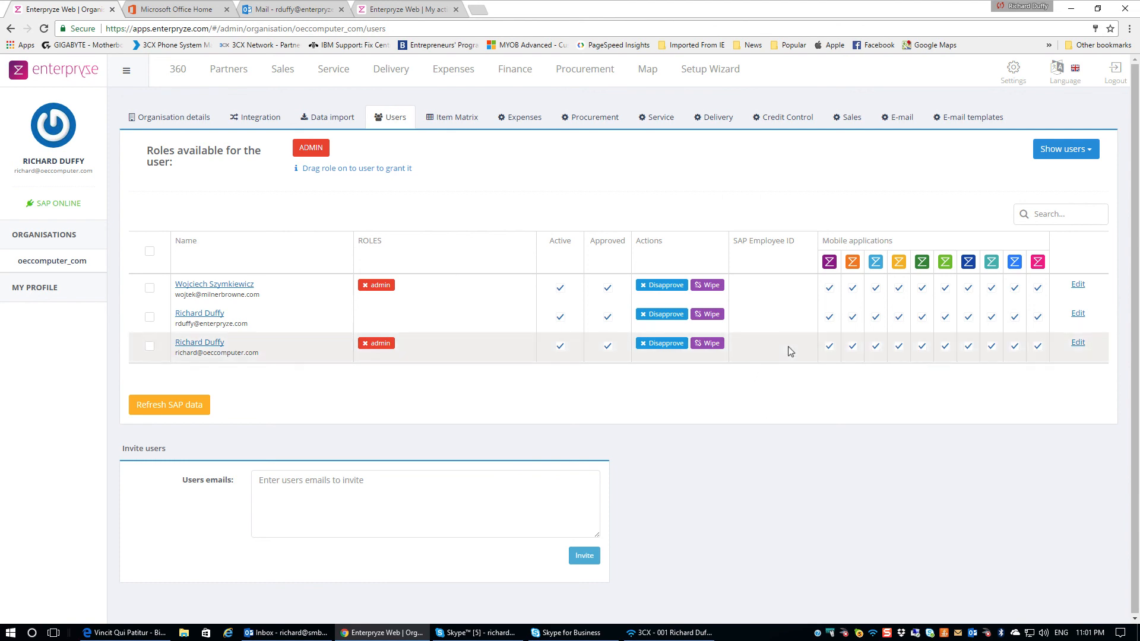
Review the SAP Employee ID choices for the admin user, then go to the Data import page
left_click(1078, 344)
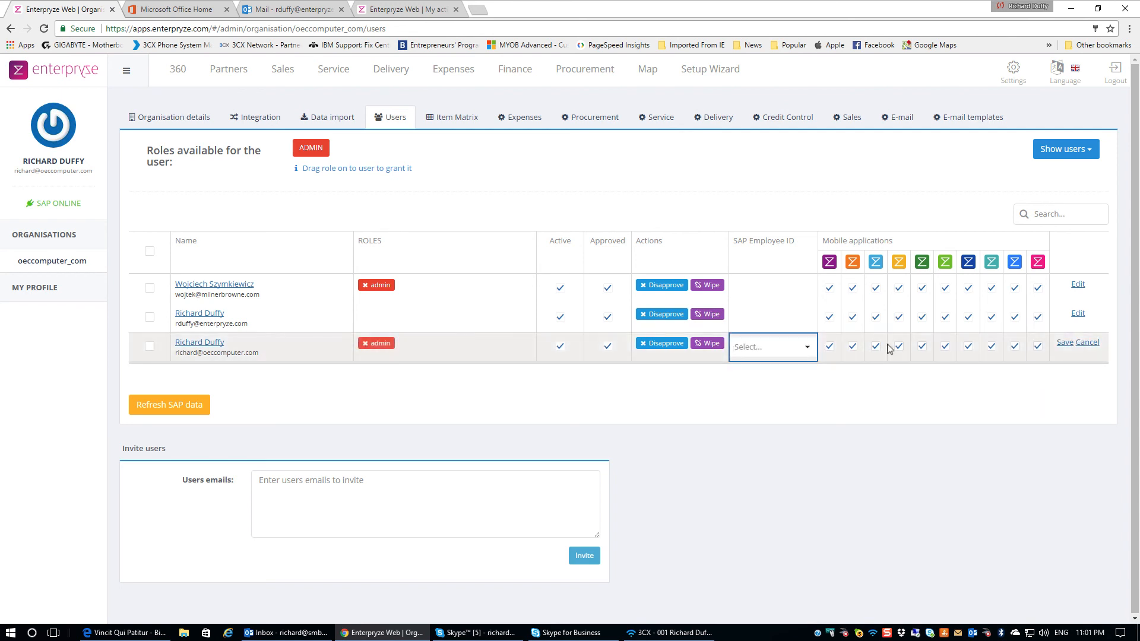
left_click(808, 348)
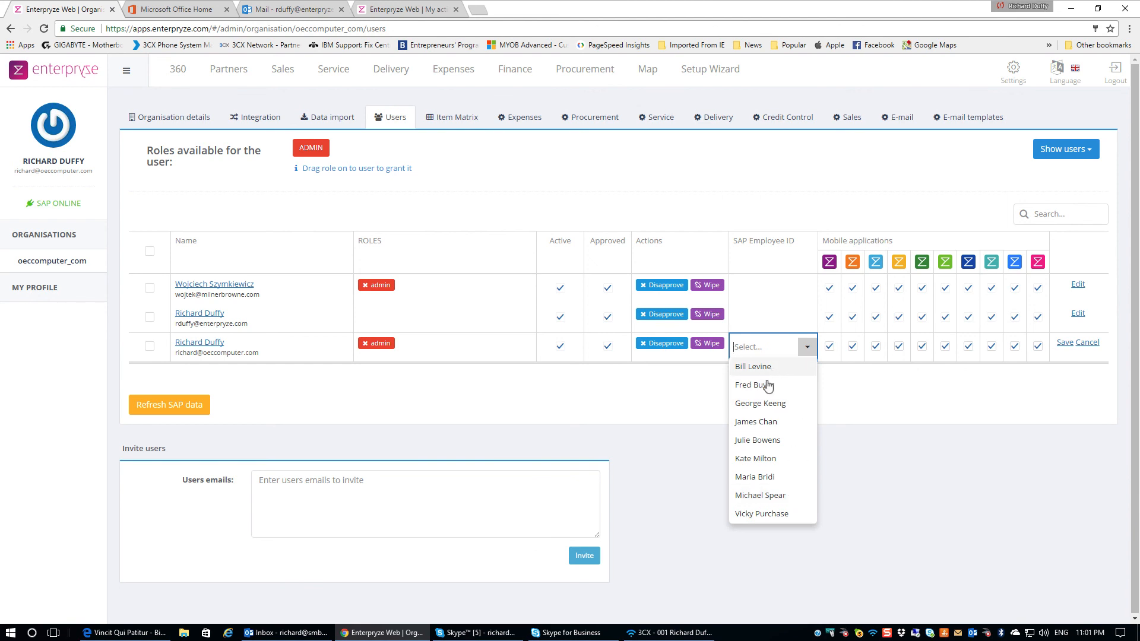
left_click(325, 120)
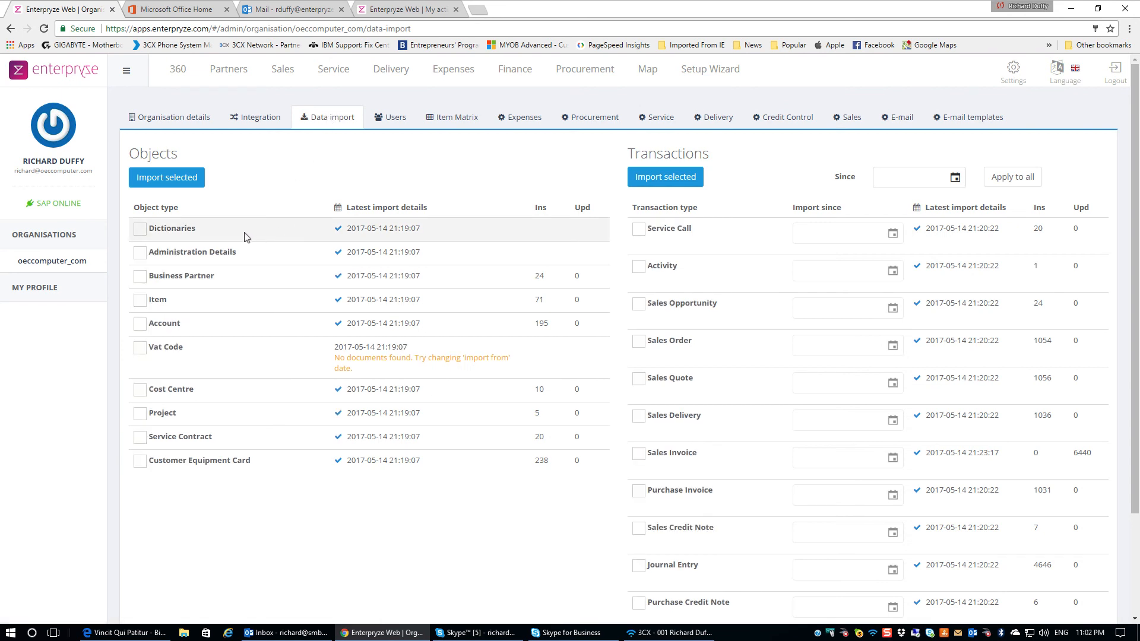
Re-import Dictionaries and Administration Details, accepting the overwrite, then return to the user list
left_click(139, 229)
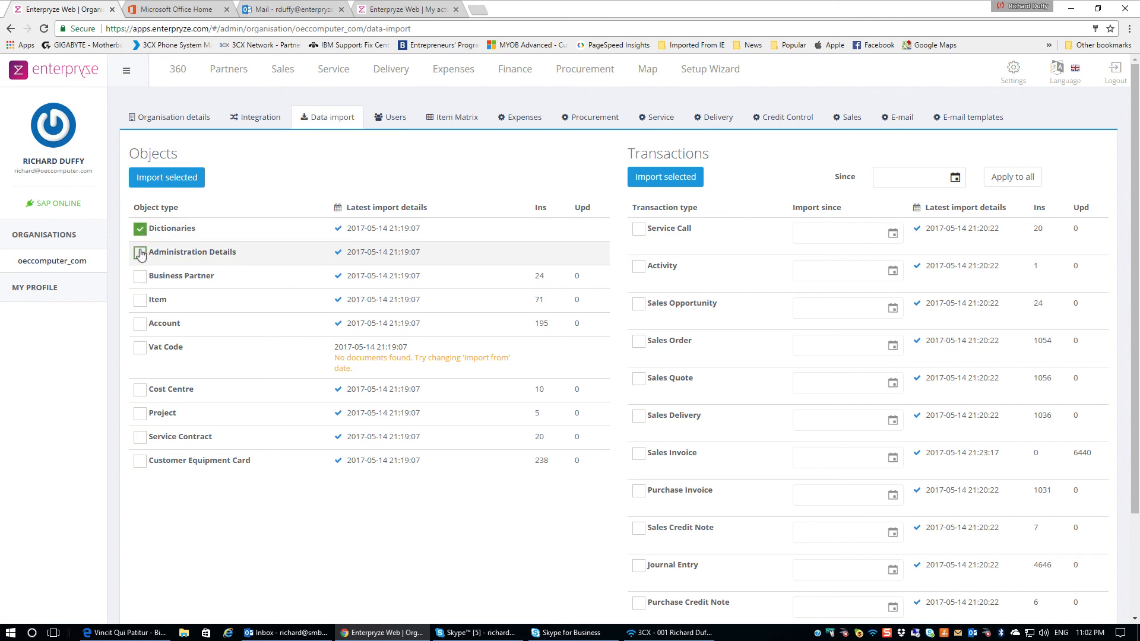
left_click(140, 253)
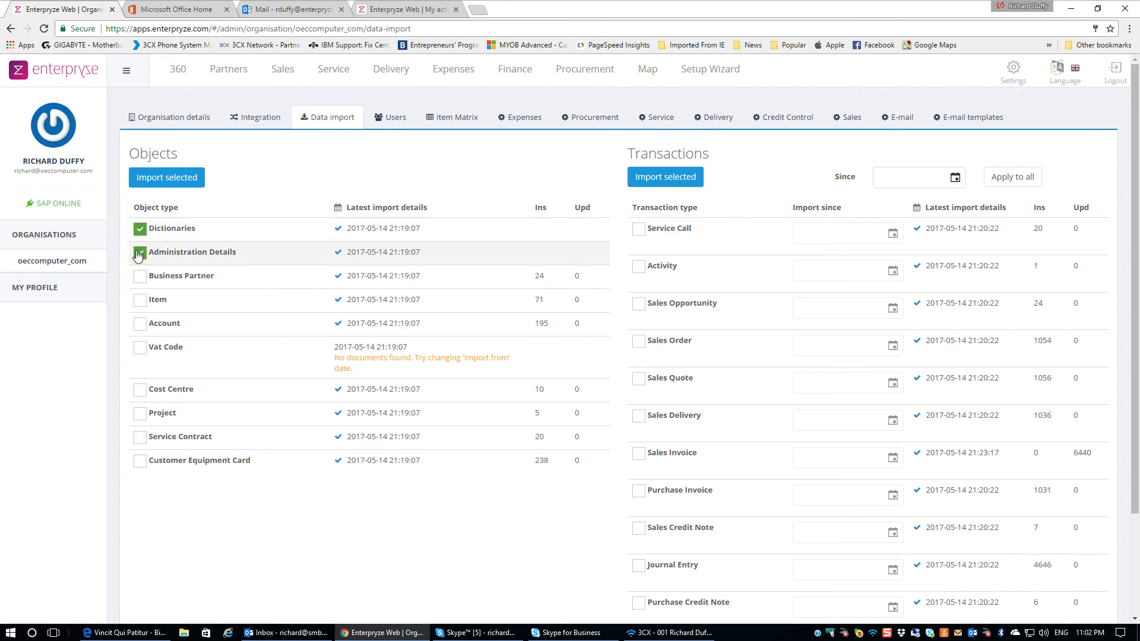
left_click(167, 182)
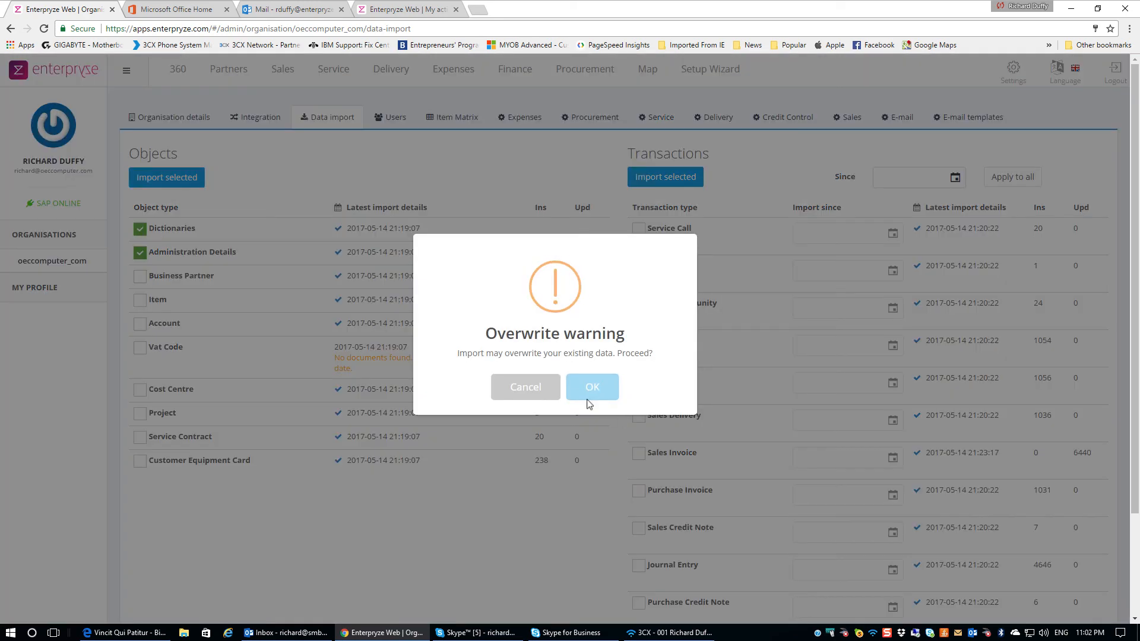
left_click(593, 387)
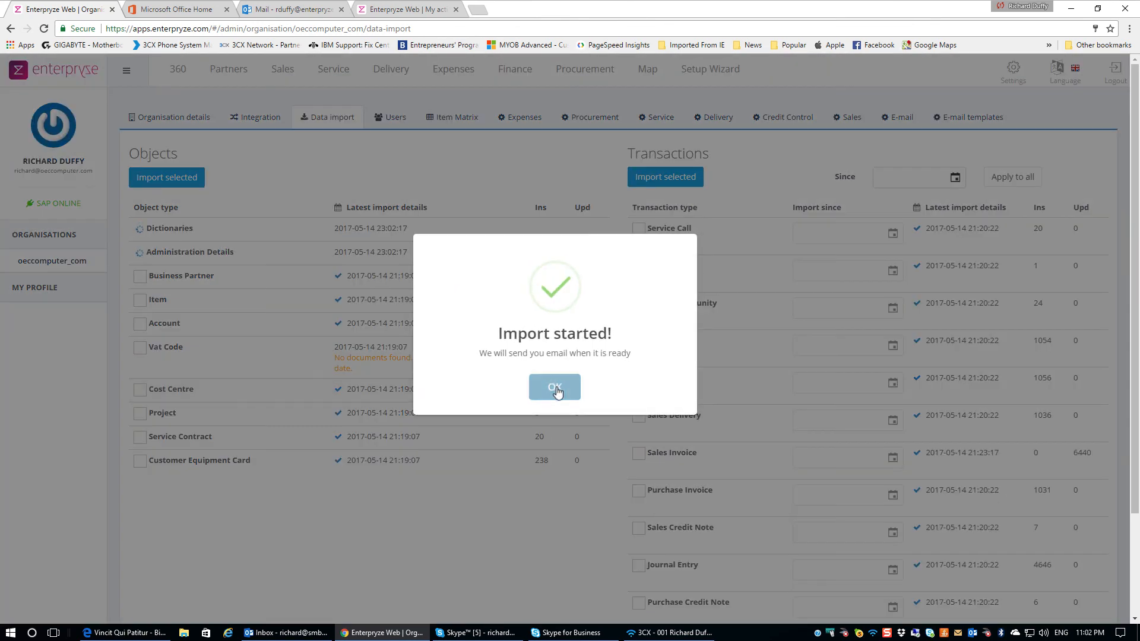
left_click(557, 389)
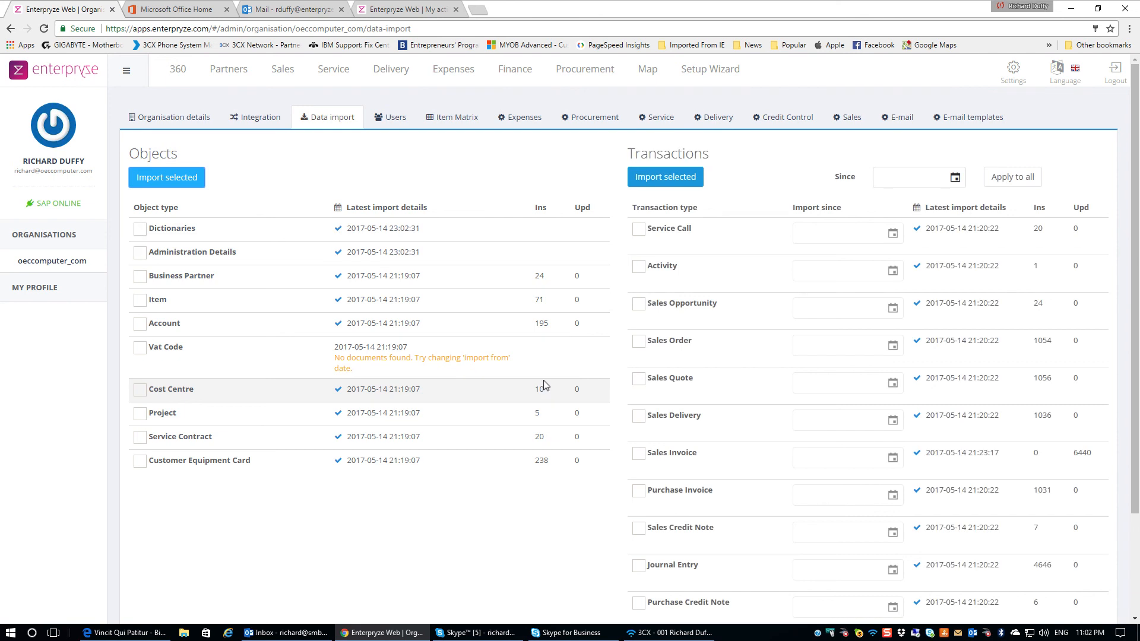
left_click(395, 119)
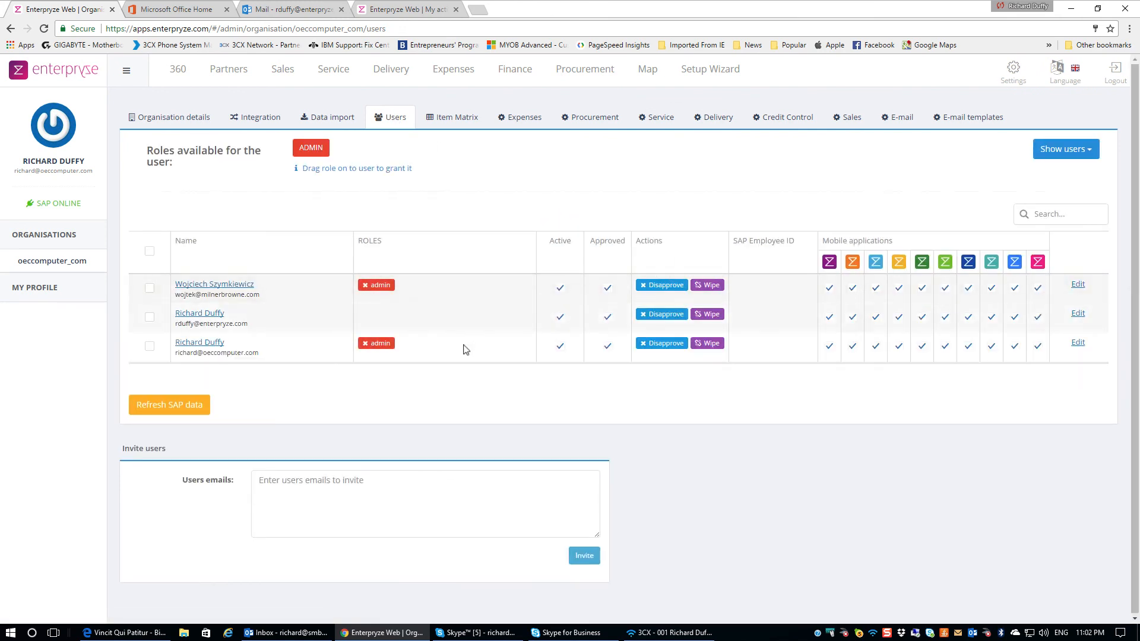
Set the third-row admin user's SAP Employee ID to their matching employee record and save
left_click(1083, 347)
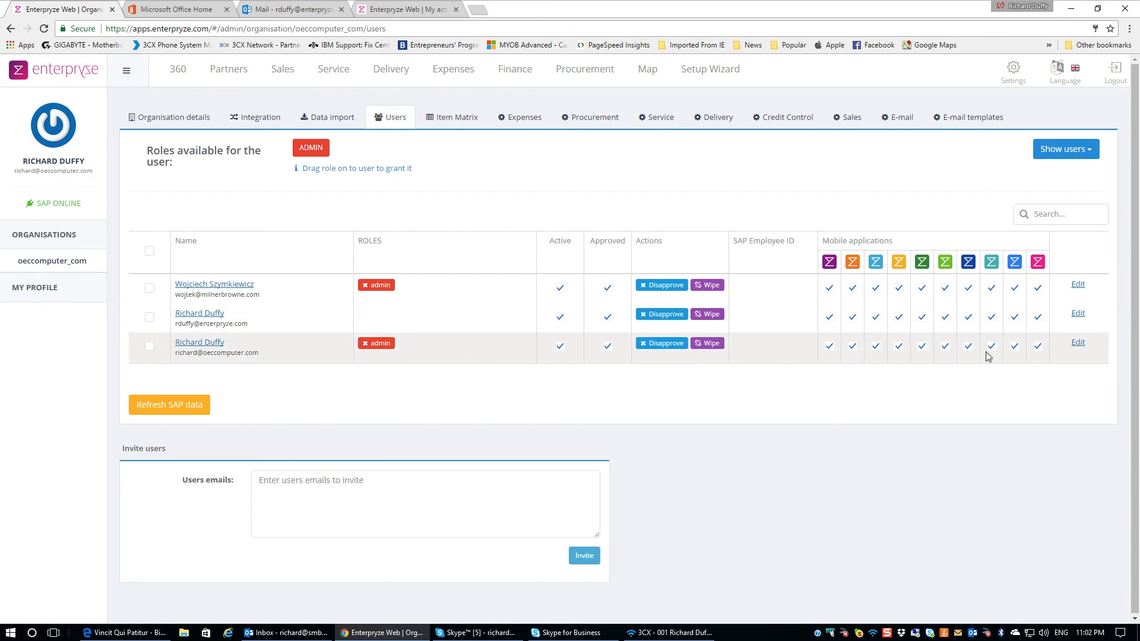
left_click(806, 351)
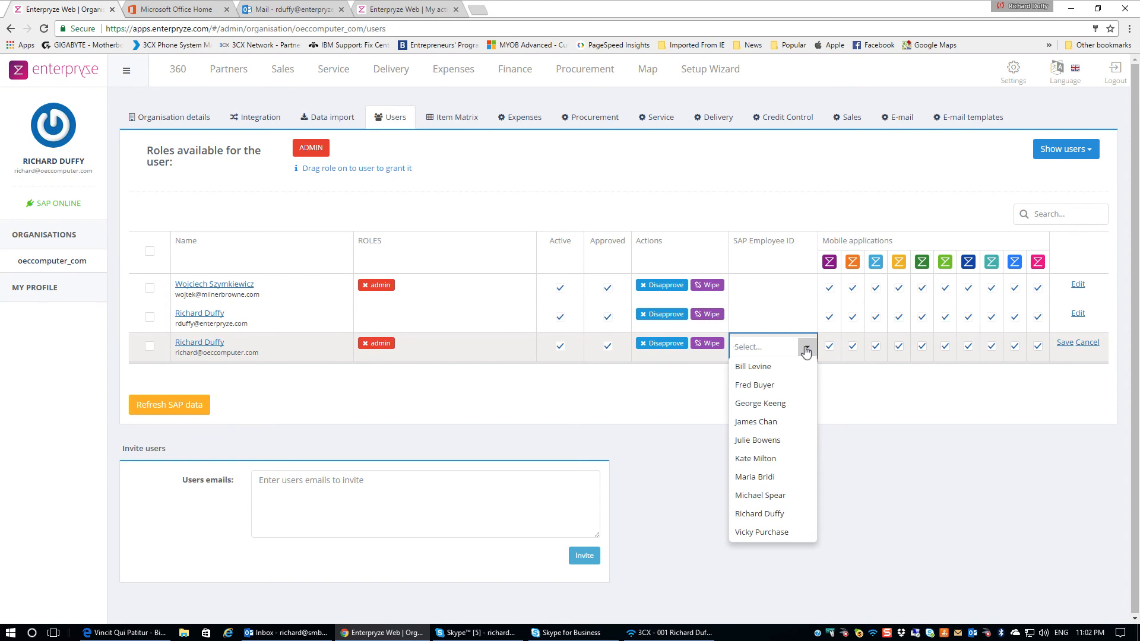
left_click(763, 514)
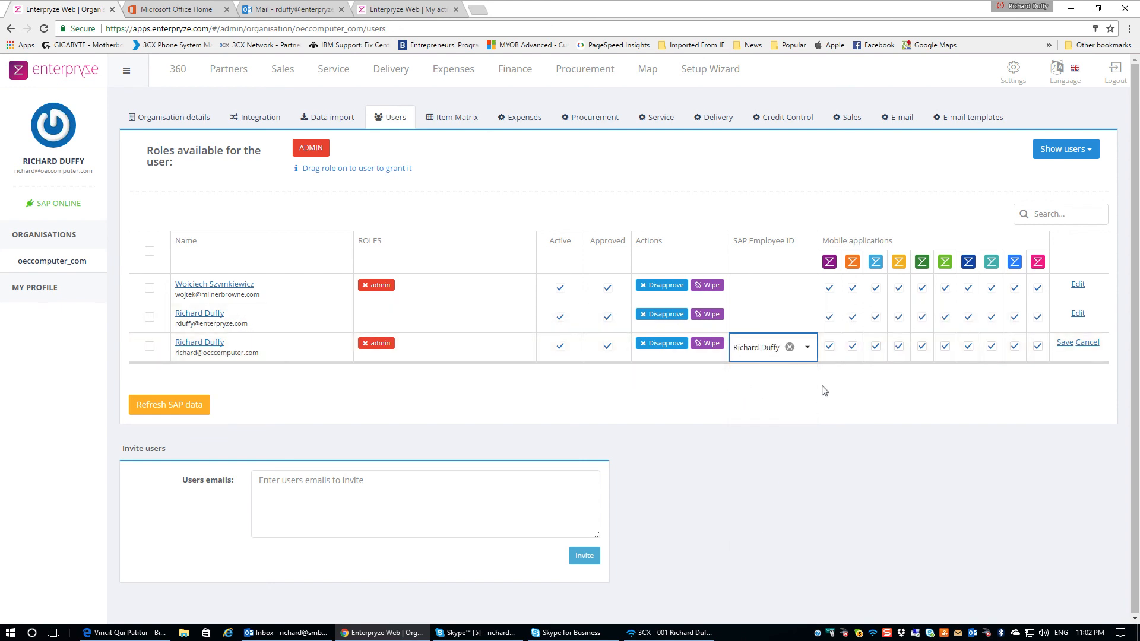
left_click(1061, 344)
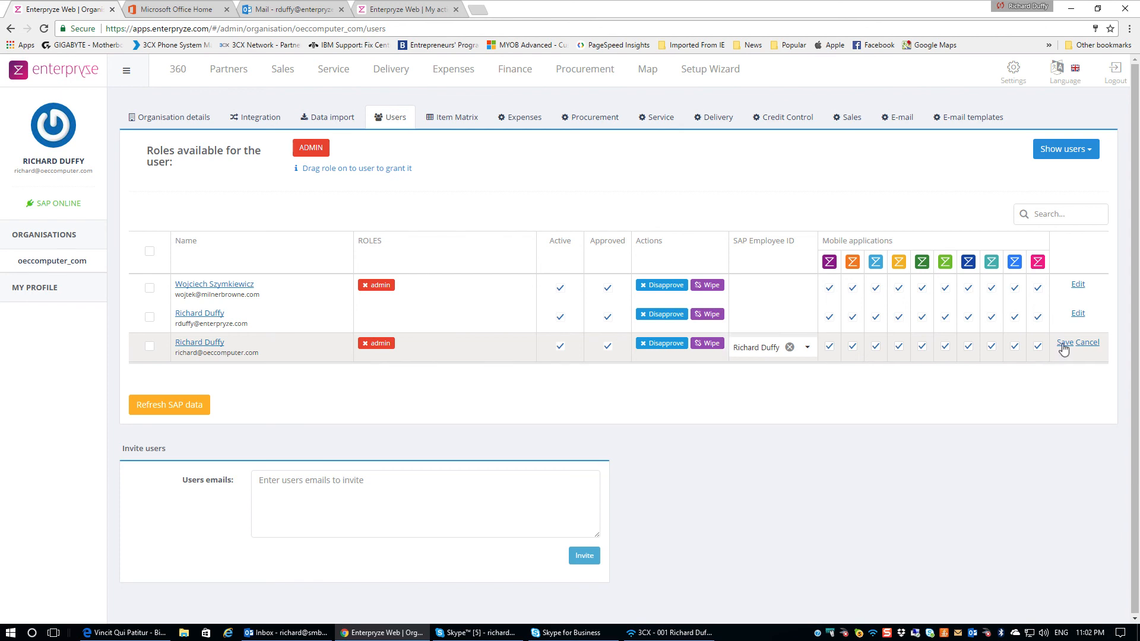